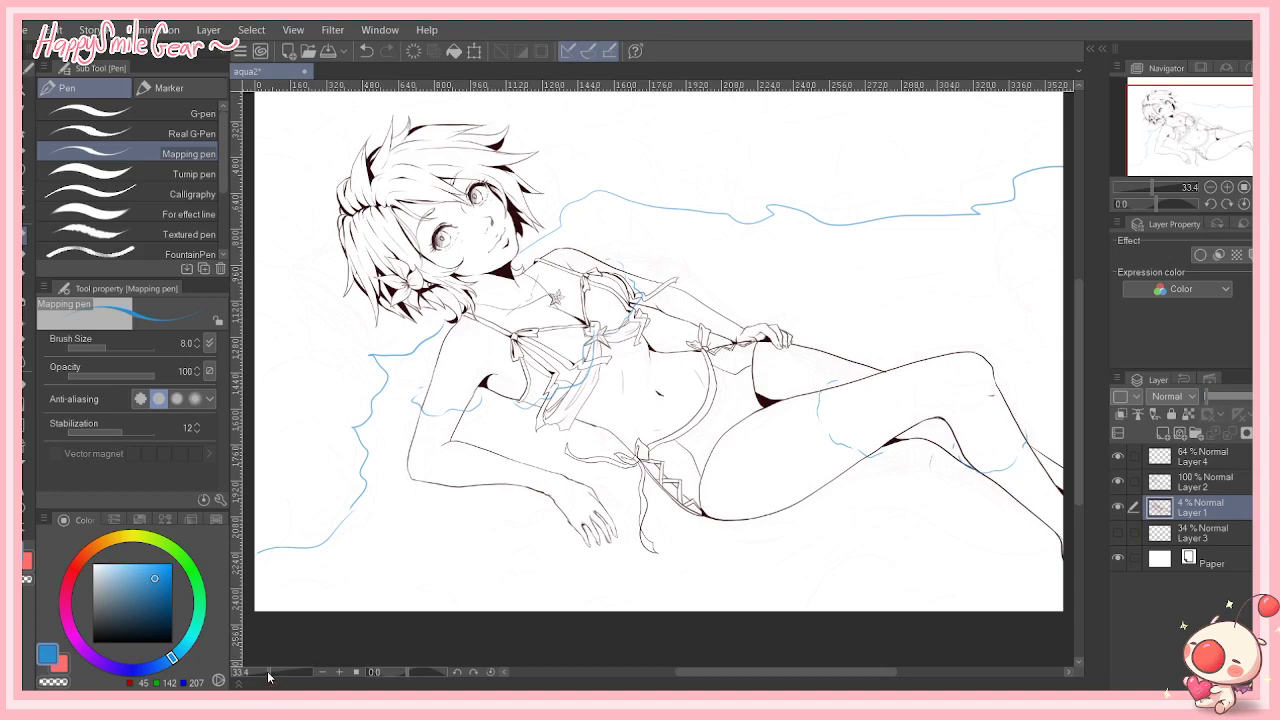
# Step: Create a new layer folder at the top of the layer stack, above Layer 4
pyautogui.moveTo(1077, 357); pyautogui.dragTo(1077, 347)
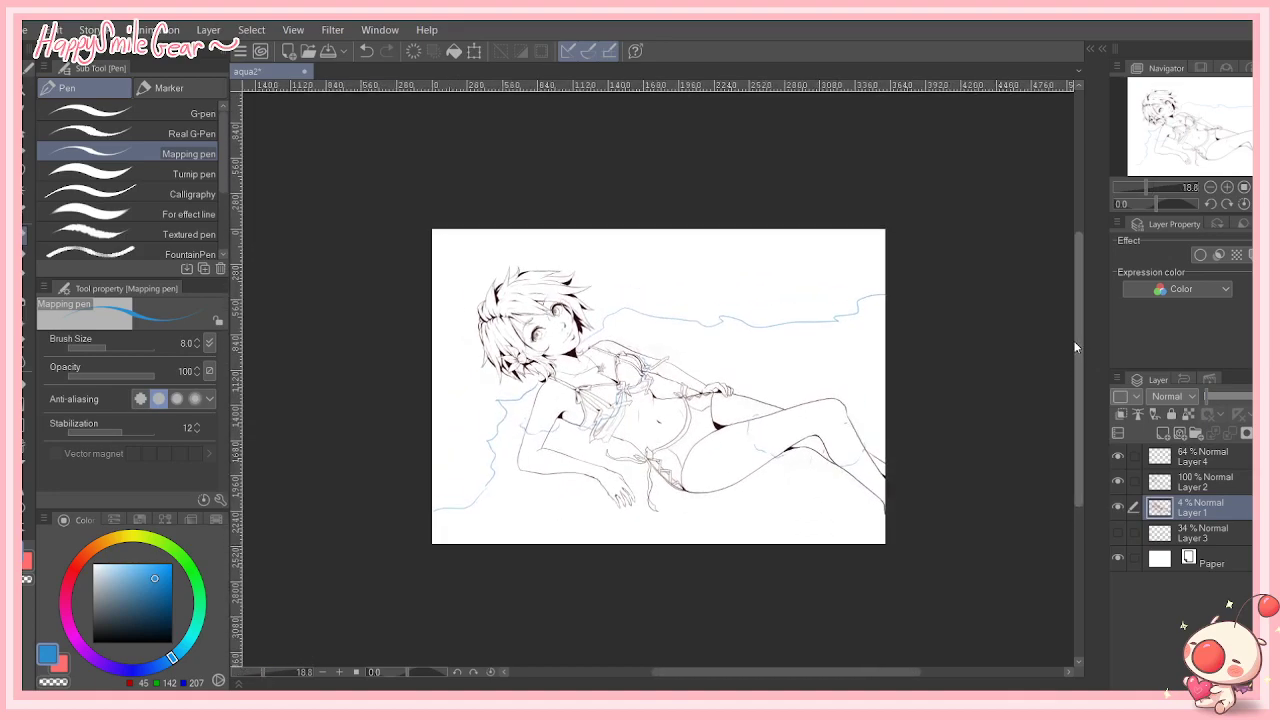
pyautogui.moveTo(263, 672); pyautogui.dragTo(267, 677)
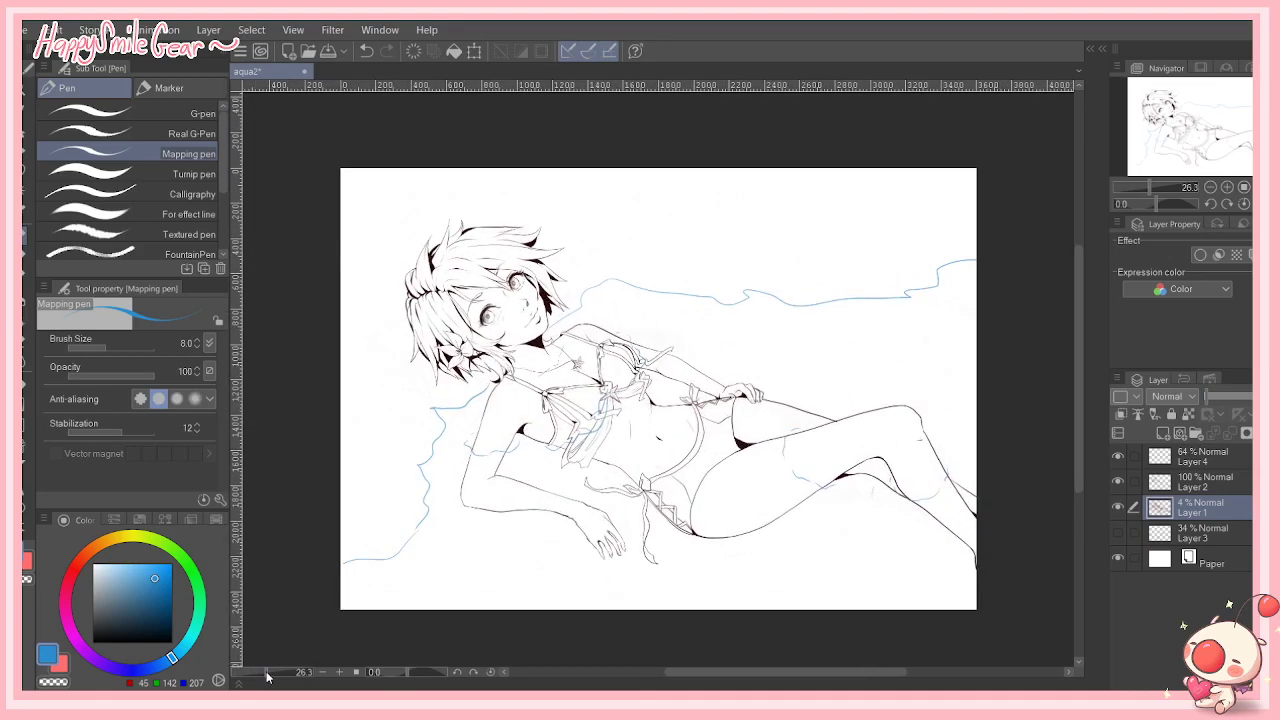
pyautogui.click(1200, 462)
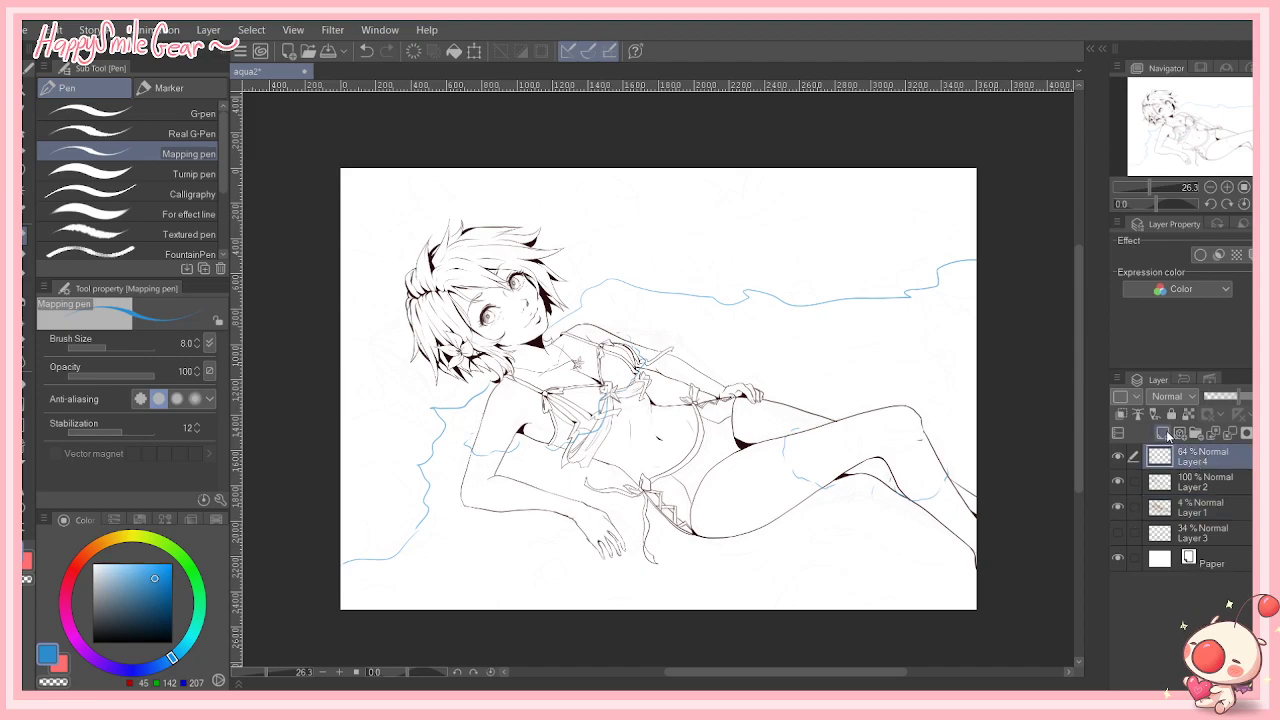
pyautogui.click(1196, 432)
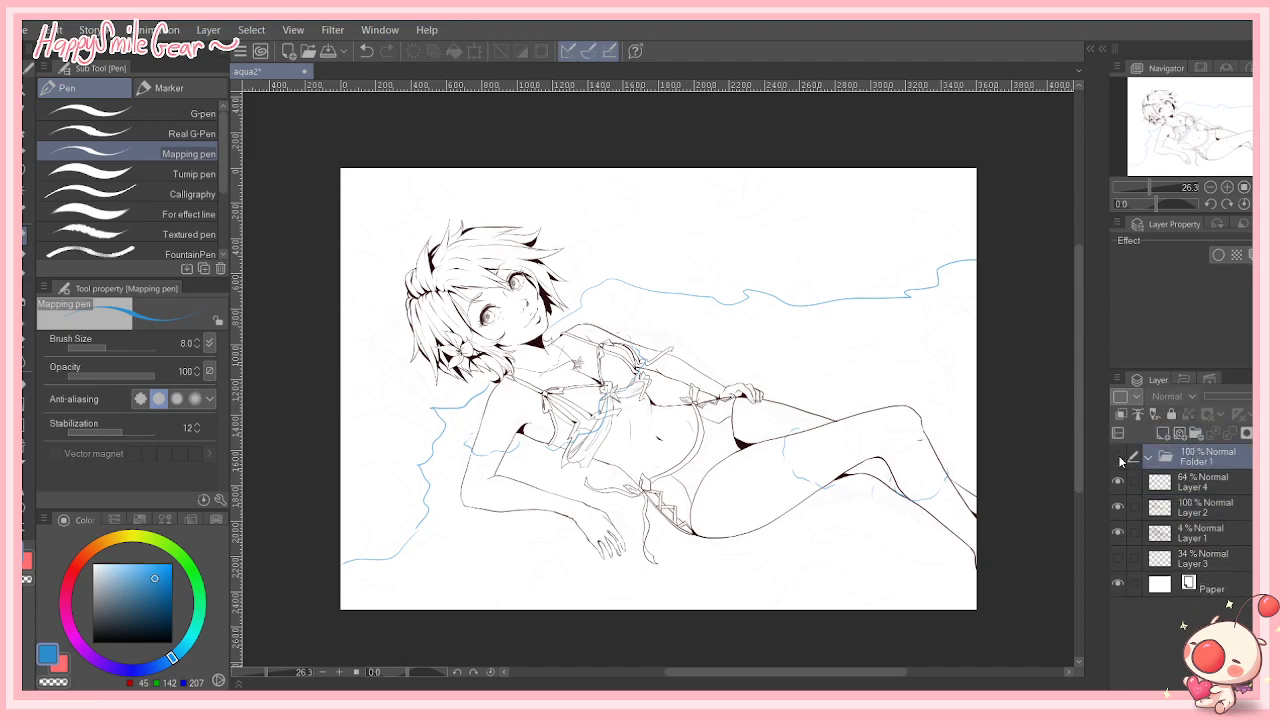
# Step: Move Layer 4, Layer 2 and Layer 1 into Folder 1 to group the line art
pyautogui.click(1118, 482)
pyautogui.click(1118, 481)
pyautogui.click(1118, 481)
pyautogui.click(1118, 481)
pyautogui.click(1208, 487)
pyautogui.moveTo(1218, 467); pyautogui.dragTo(1221, 465)
pyautogui.moveTo(1229, 508); pyautogui.dragTo(1232, 491)
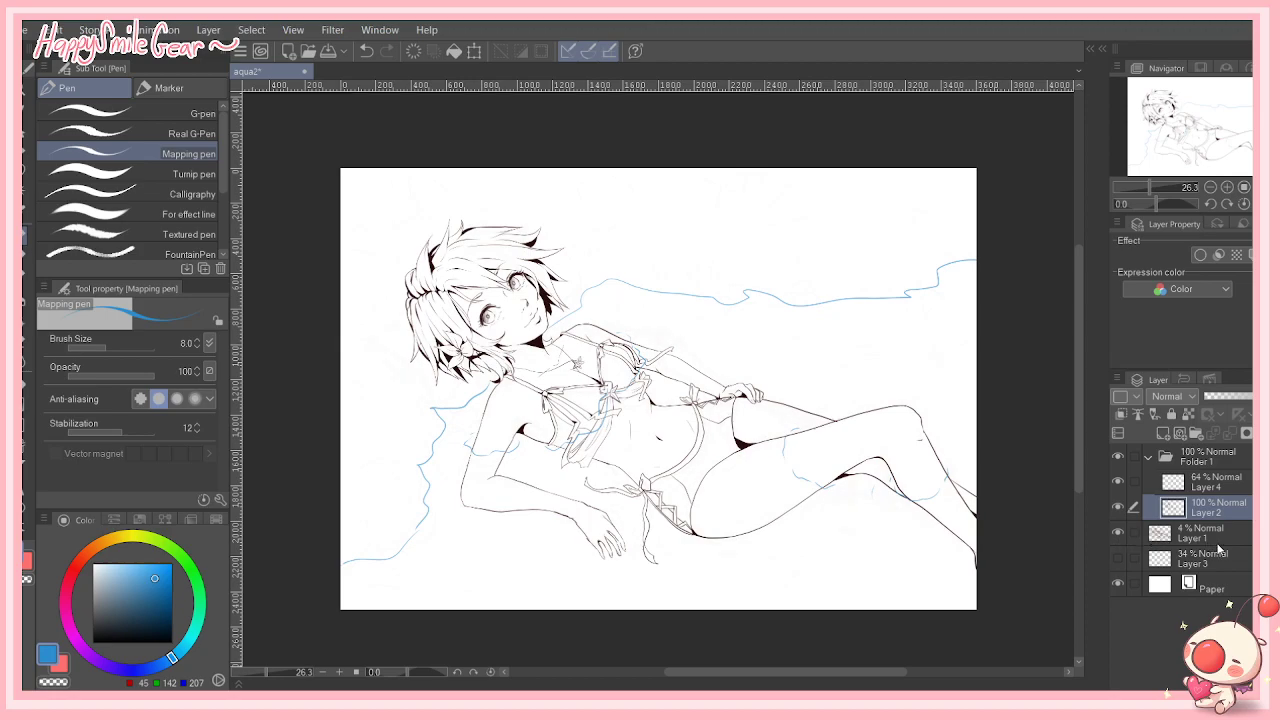
pyautogui.click(1224, 535)
# Step: Delete Layer 3, which holds the red hand sketches, and collapse the line-art folder
pyautogui.click(1119, 560)
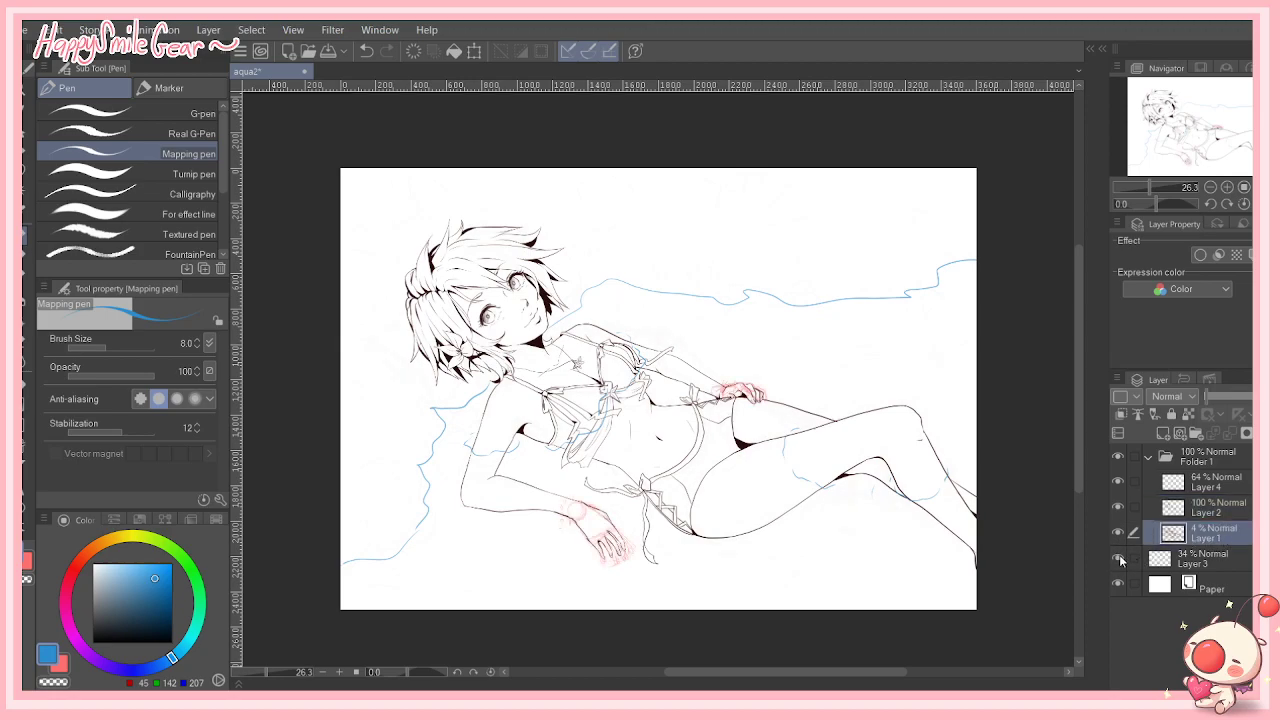
pyautogui.click(1210, 560)
pyautogui.press('Delete')
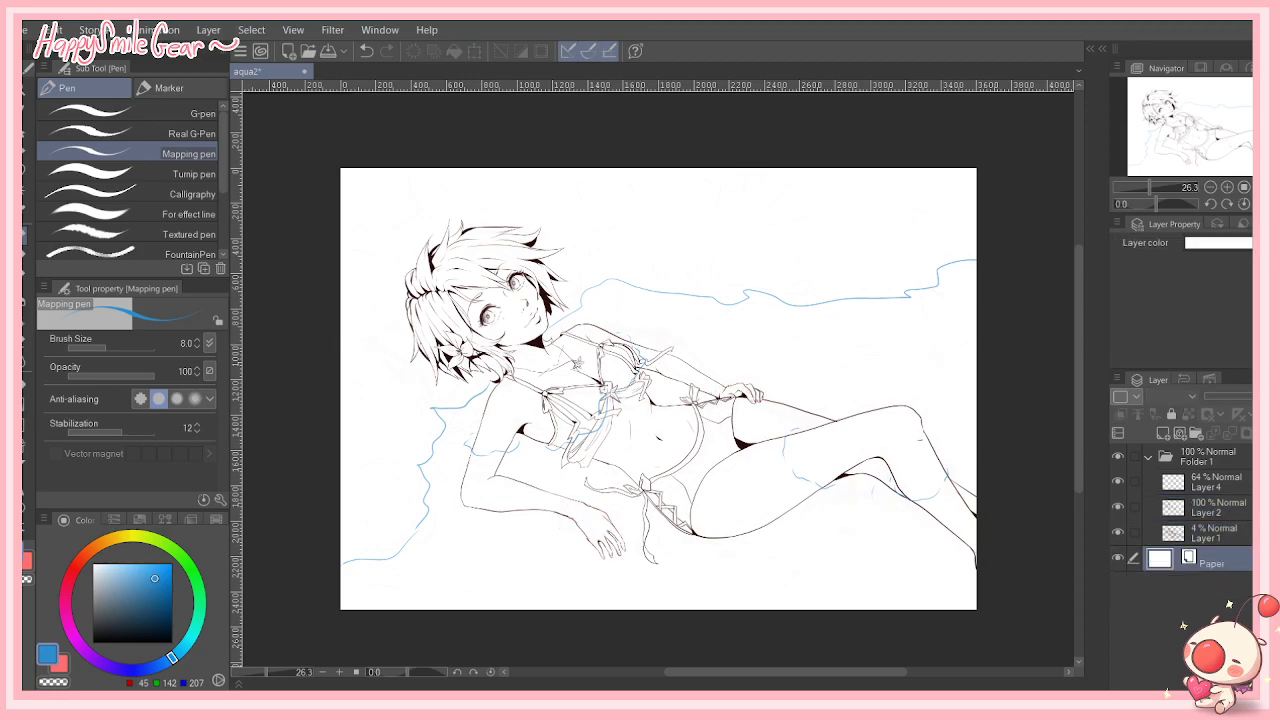
pyautogui.click(1150, 456)
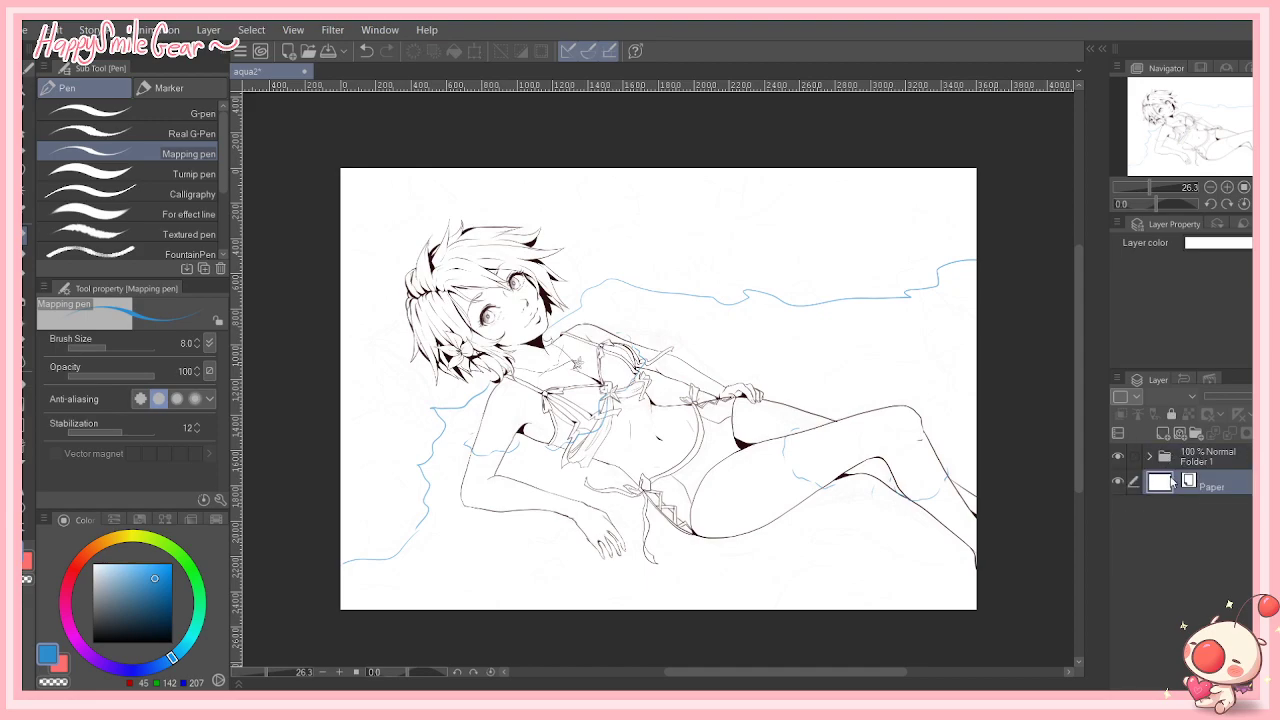
# Step: Create a second folder above the Paper layer, containing a nested folder with a new raster layer inside
pyautogui.click(1196, 433)
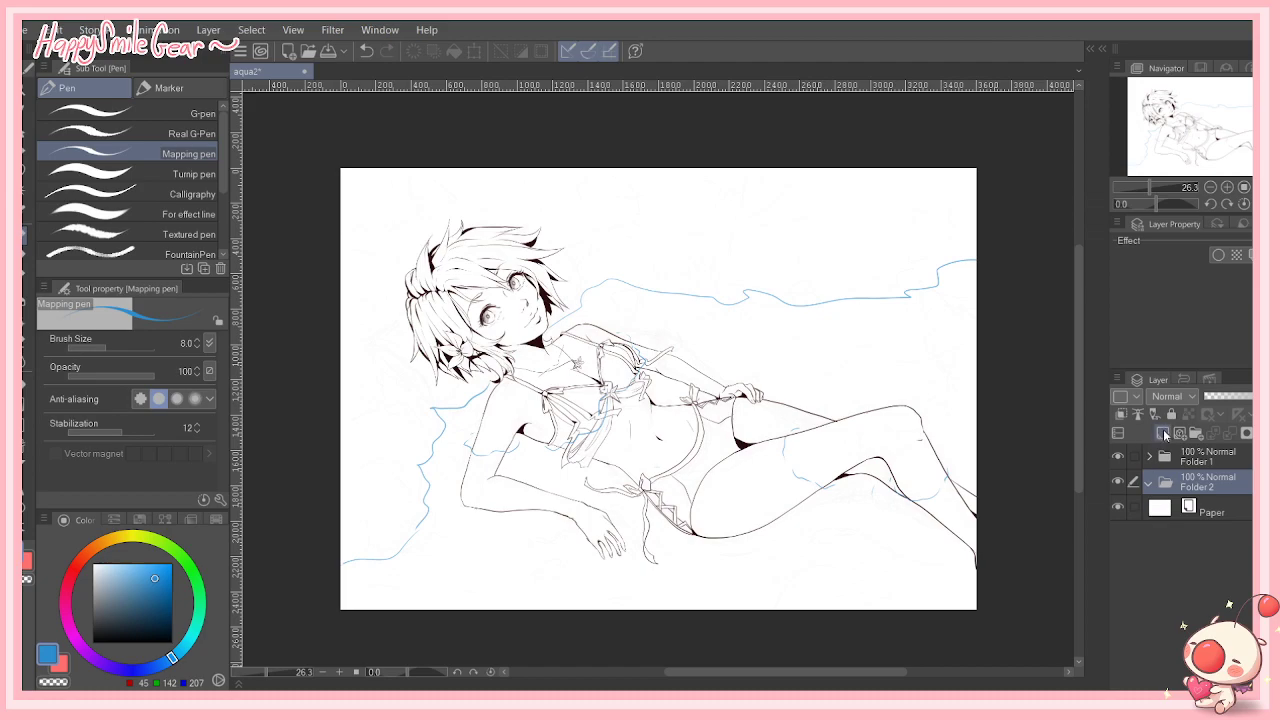
pyautogui.click(1163, 433)
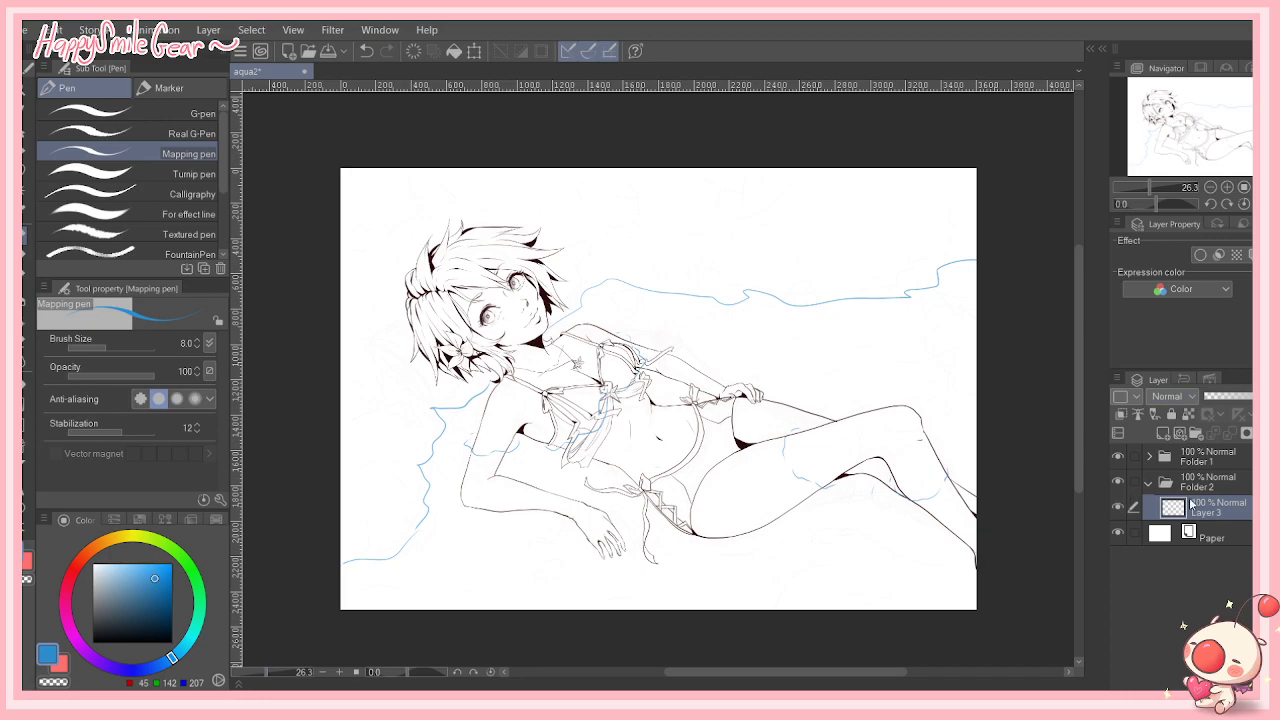
pyautogui.click(1197, 433)
pyautogui.click(1195, 536)
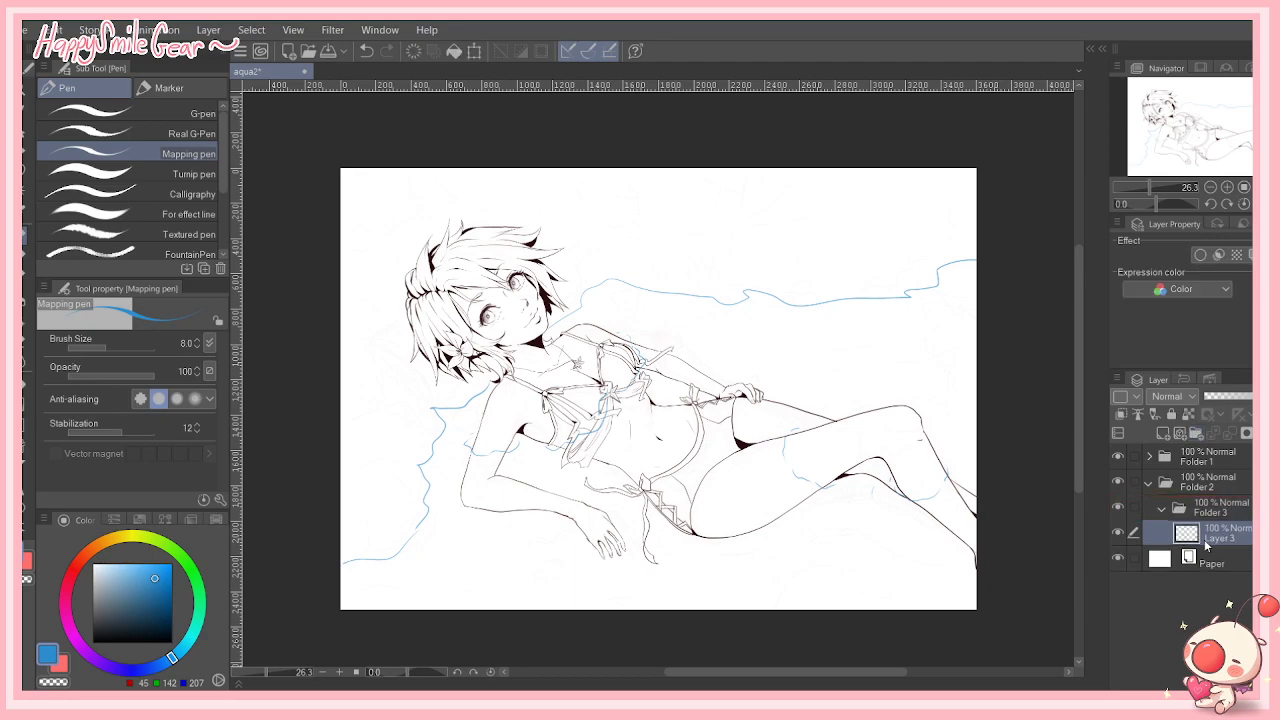
# Step: Choose a pale beige drawing color for the skin and activate the Fill tool that refers only to the editing layer
pyautogui.moveTo(265, 671); pyautogui.dragTo(269, 670)
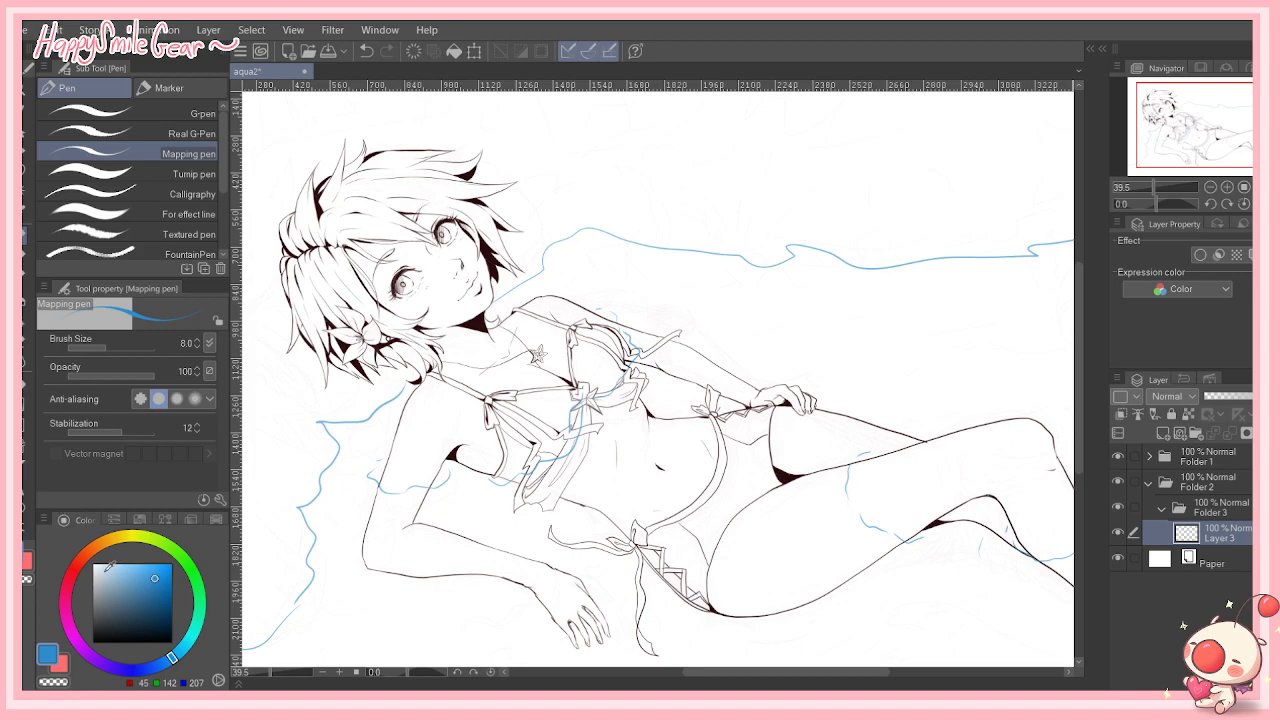
pyautogui.click(108, 541)
pyautogui.click(106, 564)
pyautogui.moveTo(108, 564); pyautogui.dragTo(101, 570)
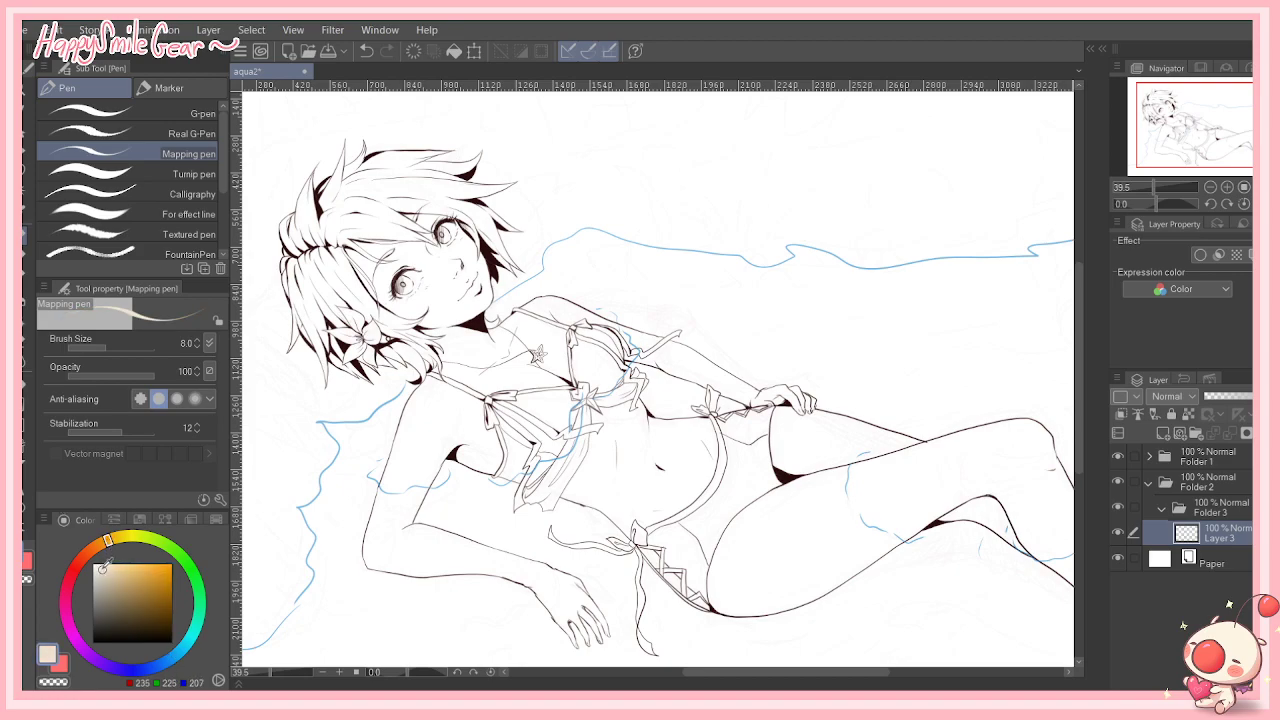
pyautogui.click(25, 381)
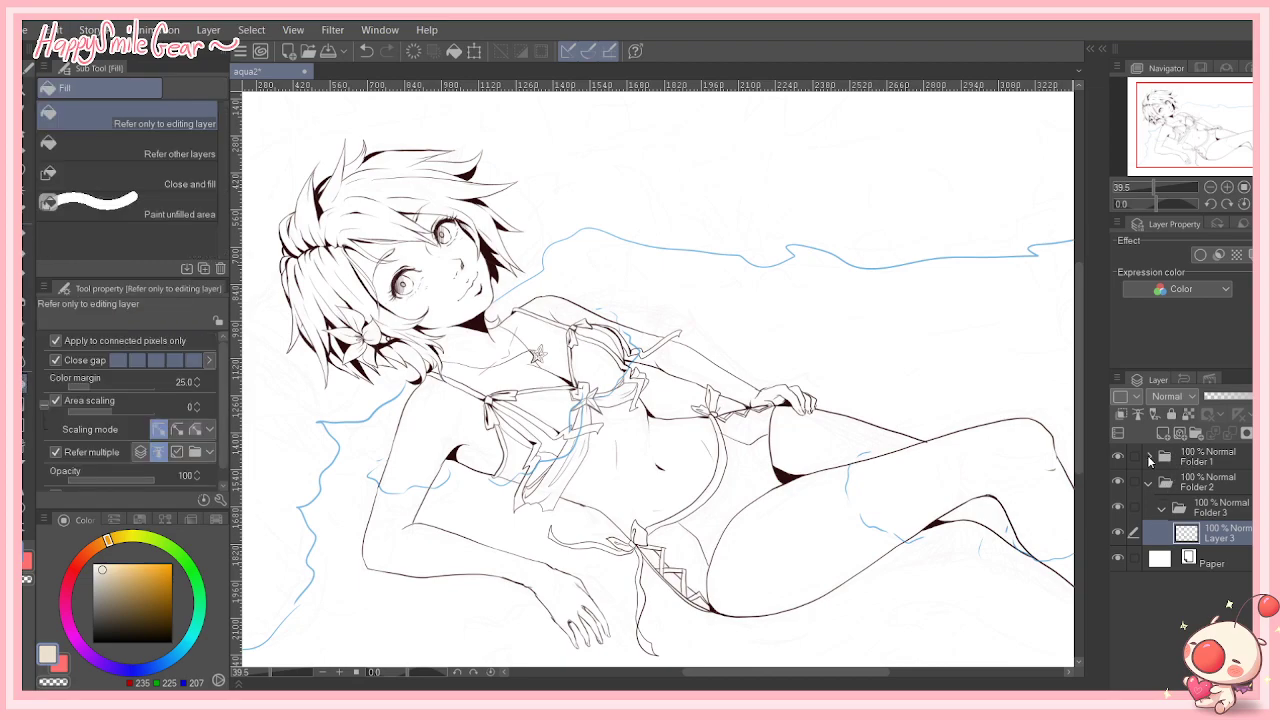
# Step: Check the contents of the layers in Folder 1 by toggling their visibility, and return to Layer 3 in Folder 3
pyautogui.click(1149, 457)
pyautogui.click(1119, 482)
pyautogui.click(1119, 482)
pyautogui.click(1118, 483)
pyautogui.click(1118, 483)
pyautogui.click(1117, 507)
pyautogui.click(1117, 507)
pyautogui.click(1205, 507)
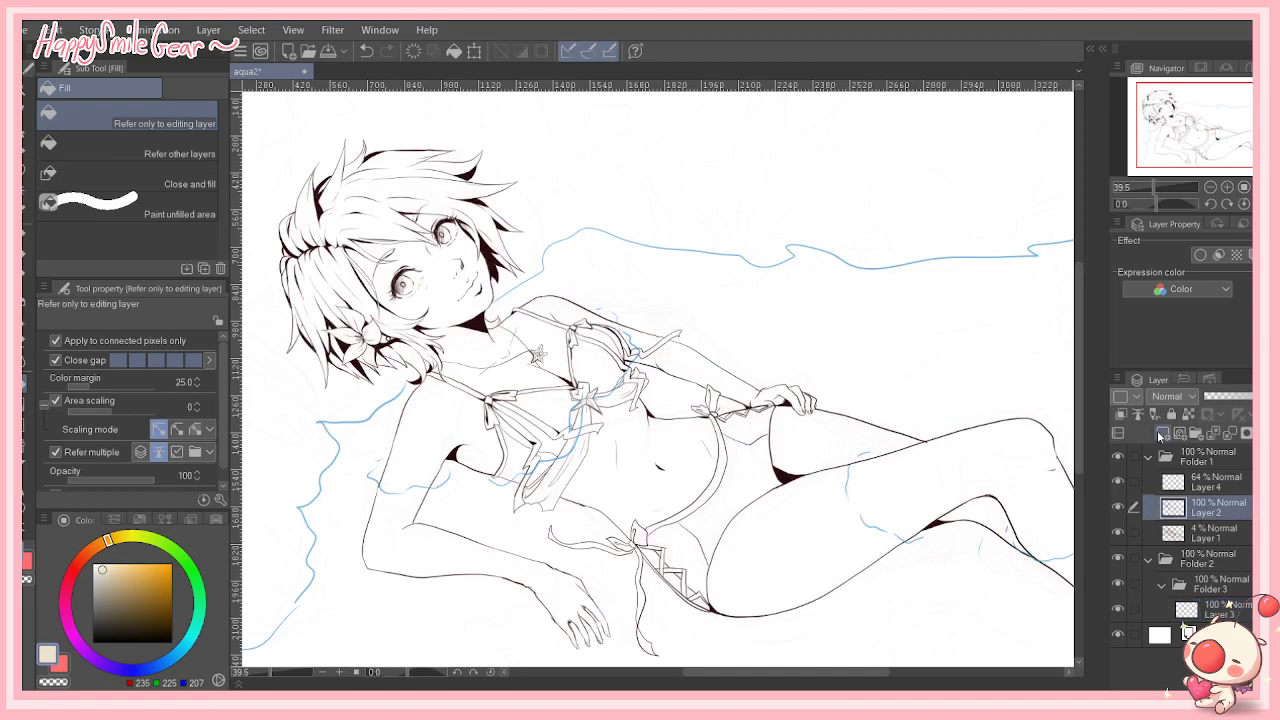
pyautogui.click(1148, 458)
pyautogui.click(1212, 531)
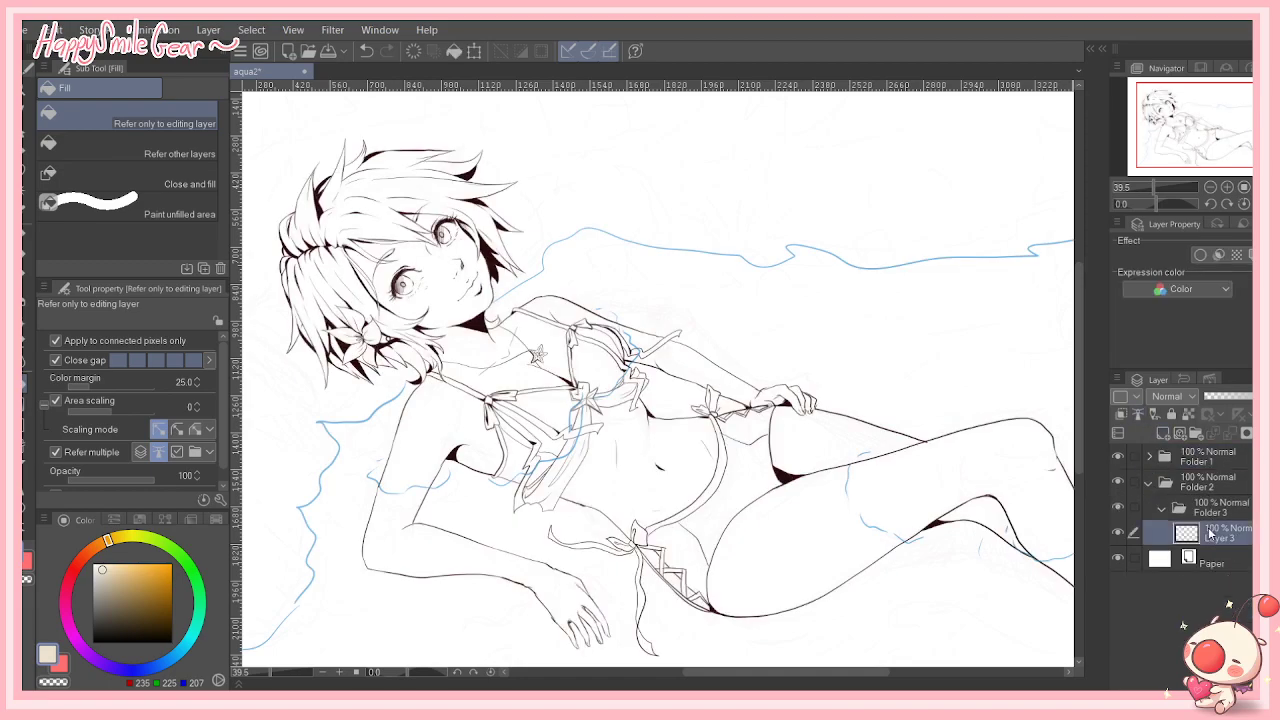
# Step: Fill the figure's near arm with a light cream skin color, RGB 255, 246, 229, replacing the darker beige fill
pyautogui.click(451, 422)
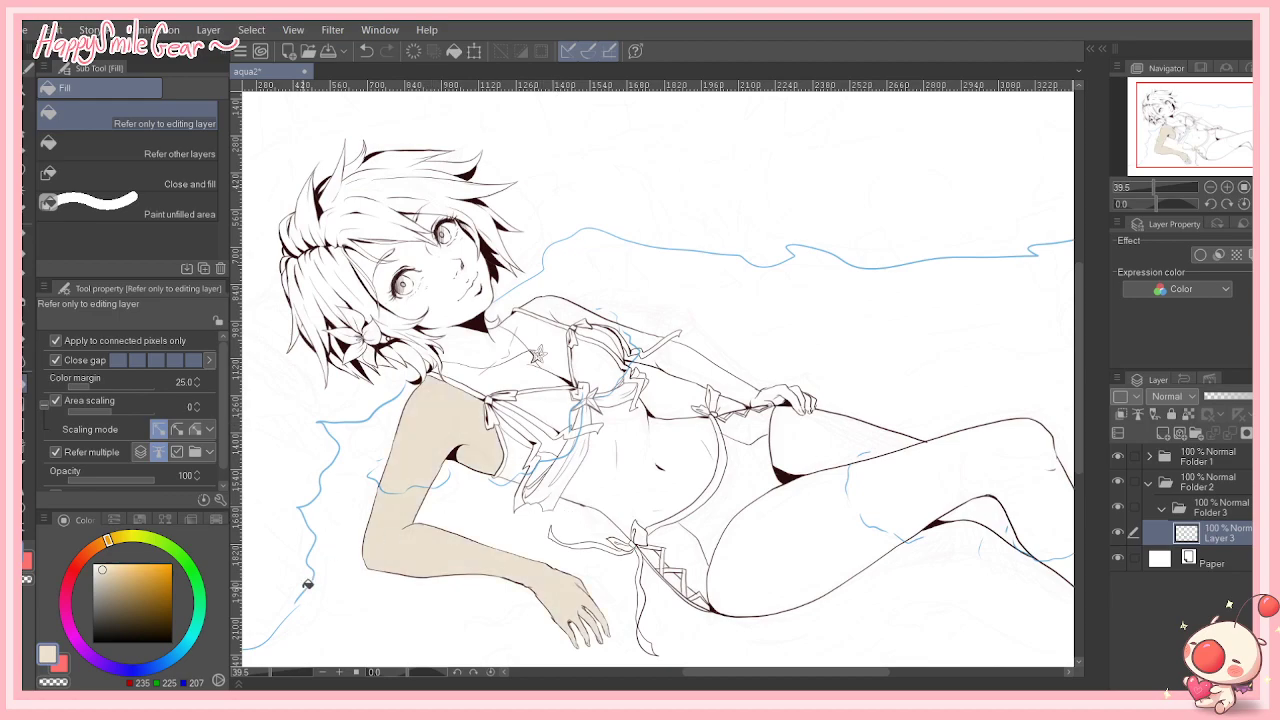
pyautogui.click(367, 53)
pyautogui.click(101, 563)
pyautogui.click(424, 410)
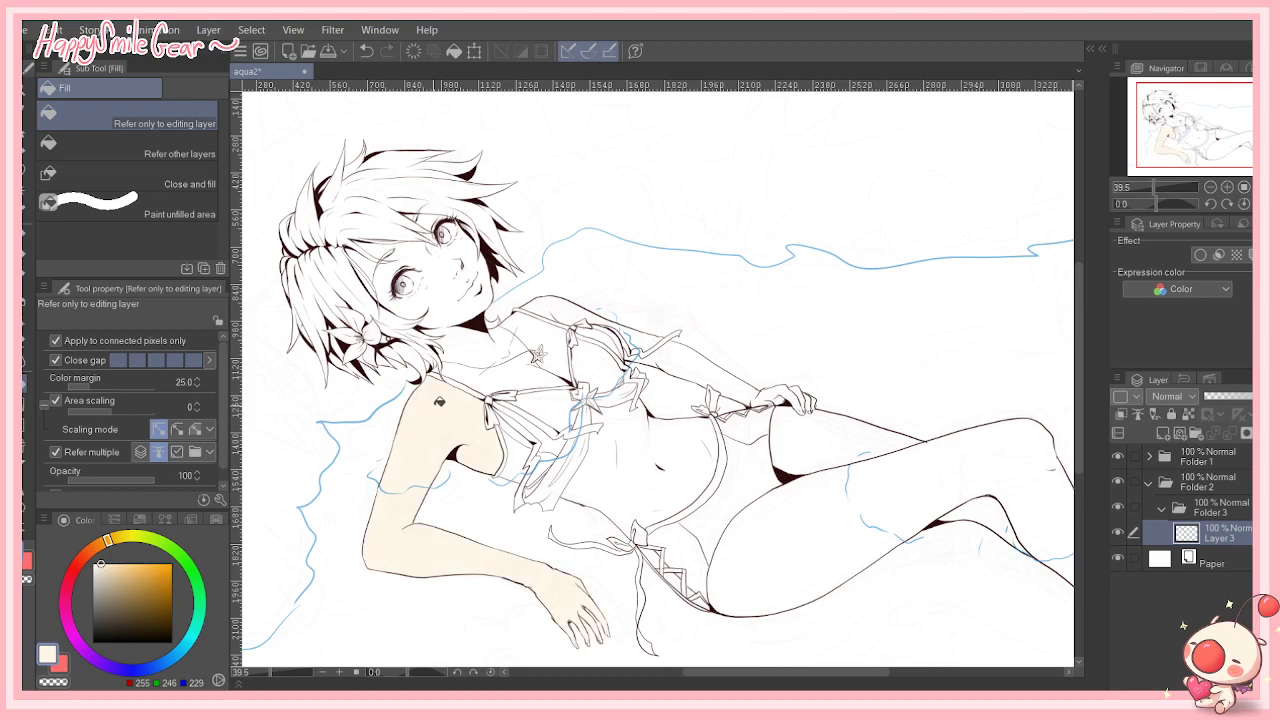
# Step: Fill the chest, neck, face, far arm and belly with the same cream skin color
pyautogui.click(540, 338)
pyautogui.click(505, 341)
pyautogui.click(462, 296)
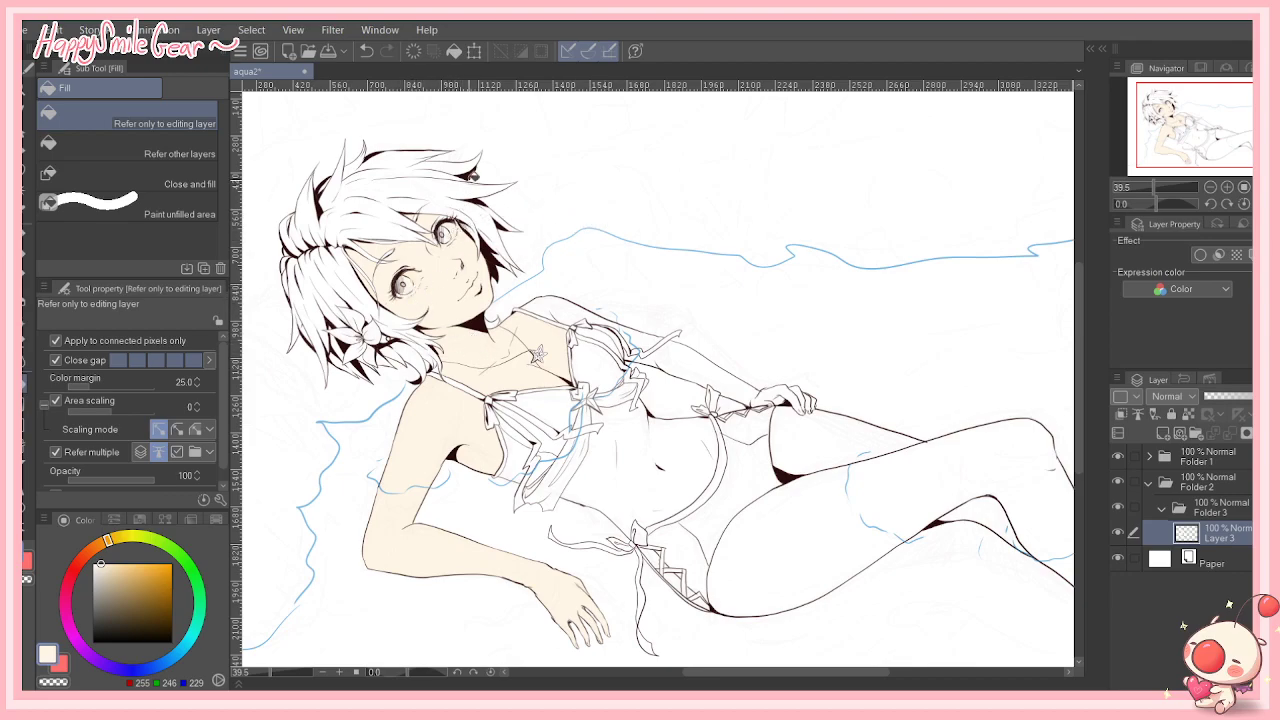
pyautogui.click(703, 372)
pyautogui.click(702, 440)
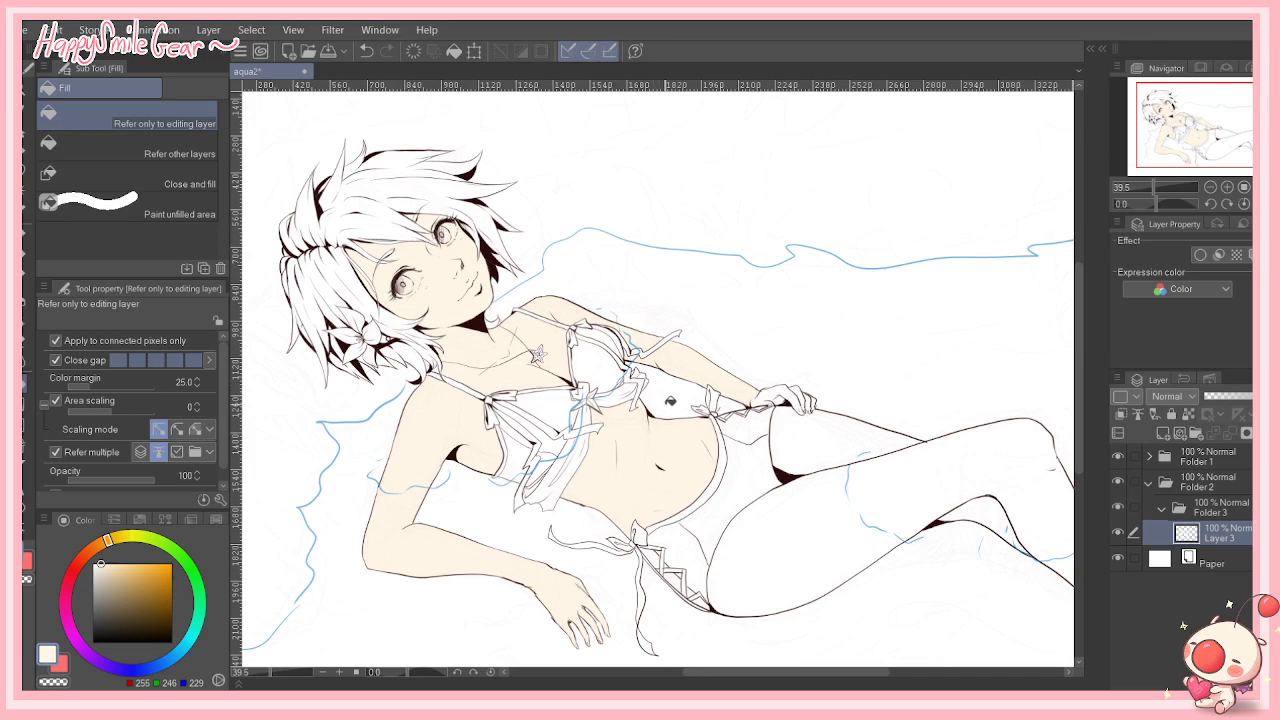
# Step: Add a new layer directly above Paper and choose a grey-blue drawing color, RGB 158, 184, 202
pyautogui.click(1191, 563)
pyautogui.click(1162, 433)
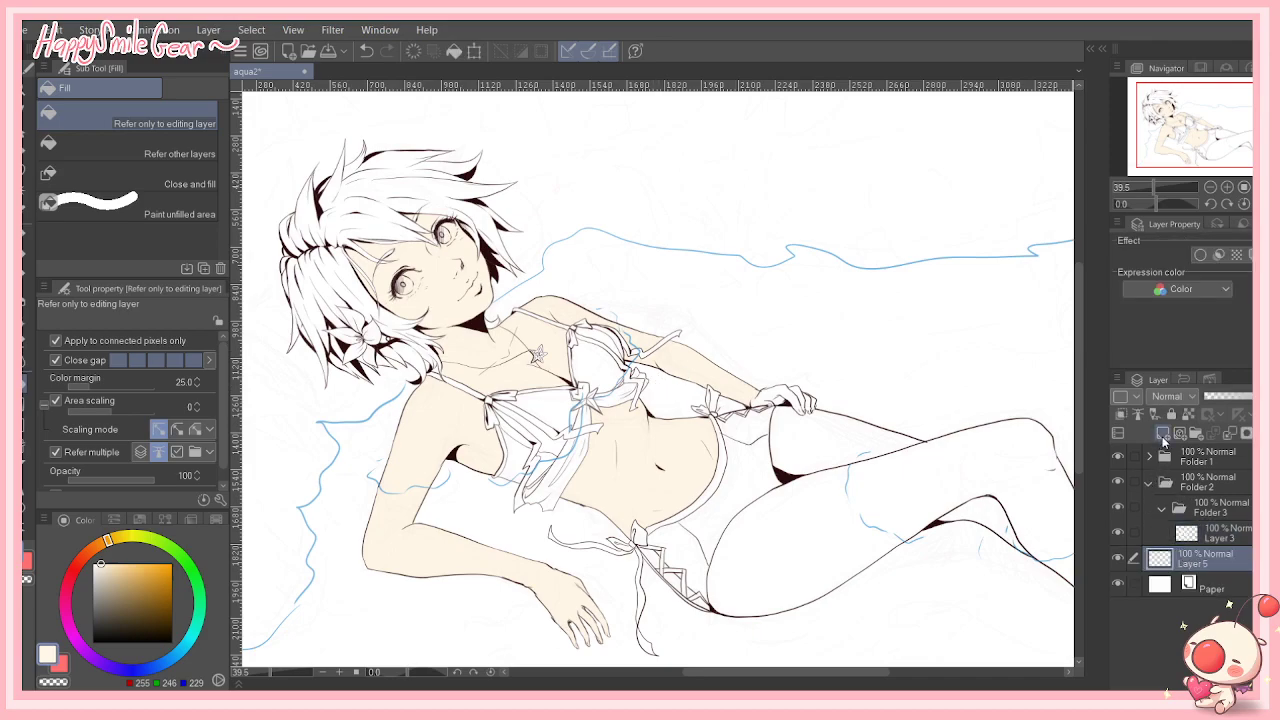
pyautogui.click(95, 594)
pyautogui.click(170, 659)
pyautogui.moveTo(105, 585); pyautogui.dragTo(110, 580)
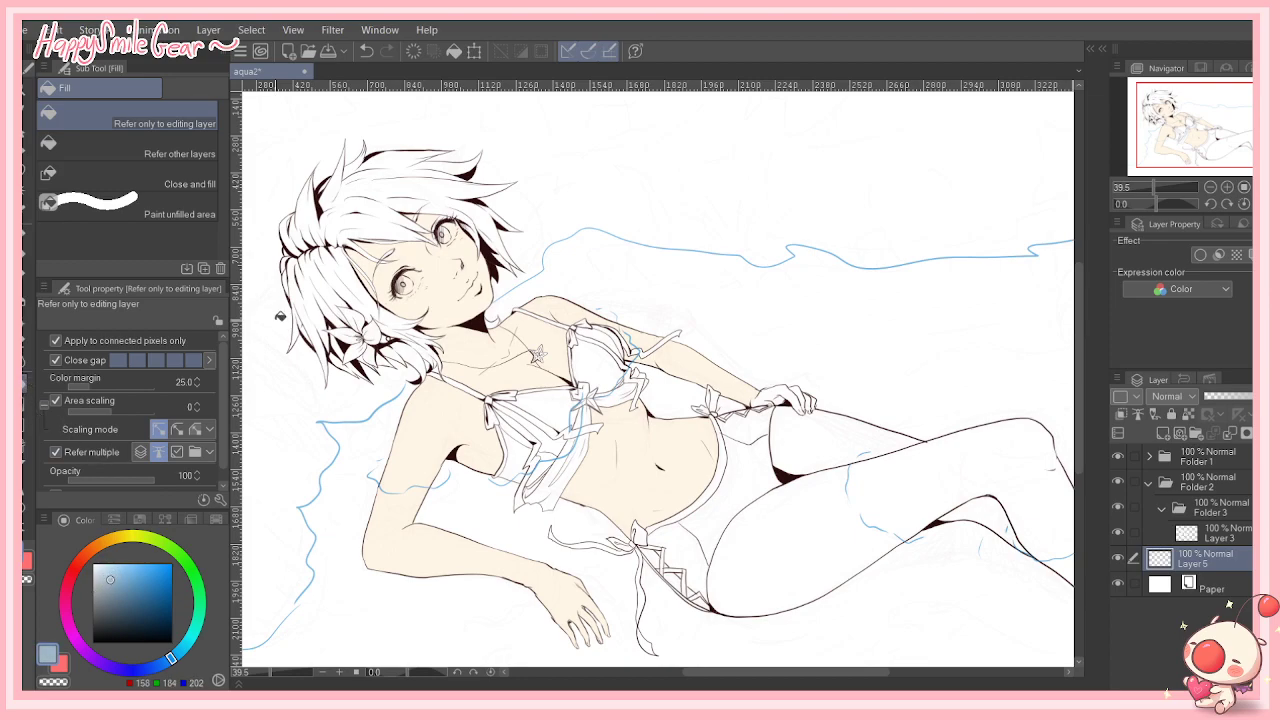
# Step: Fill the entire background layer with the grey-blue while the line-art folder is hidden, and show the folder again
pyautogui.click(340, 651)
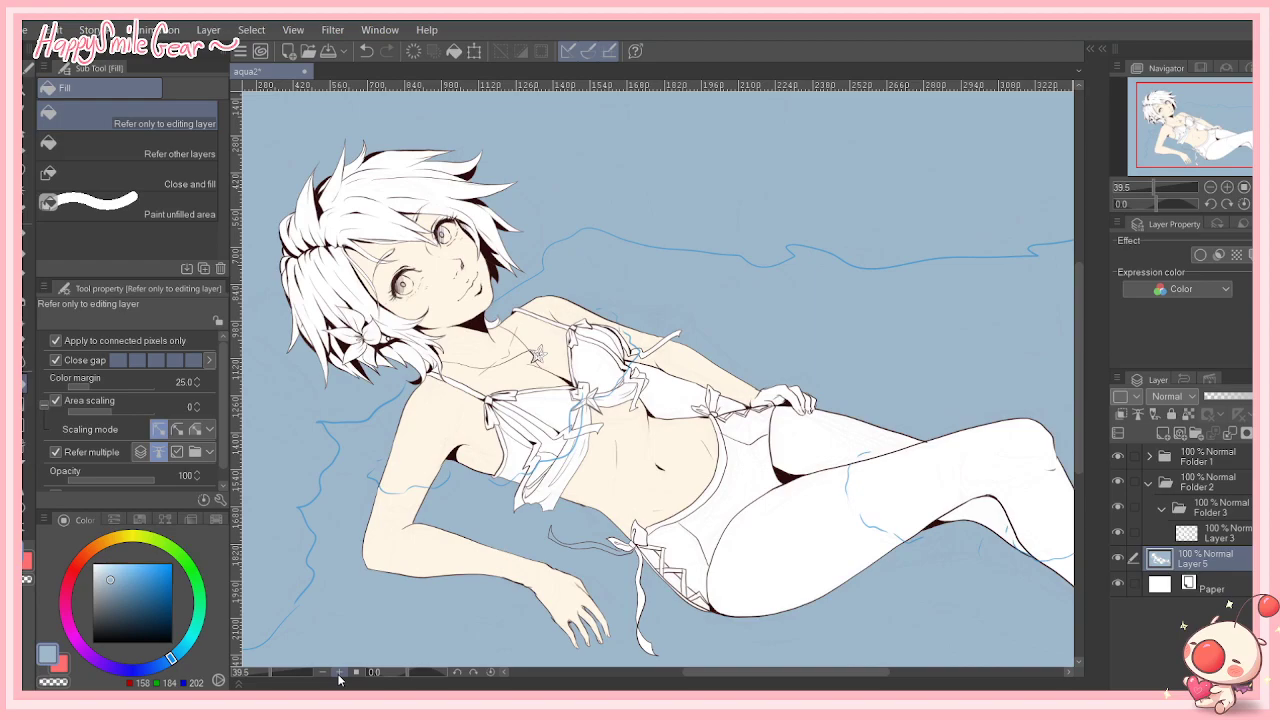
pyautogui.click(366, 50)
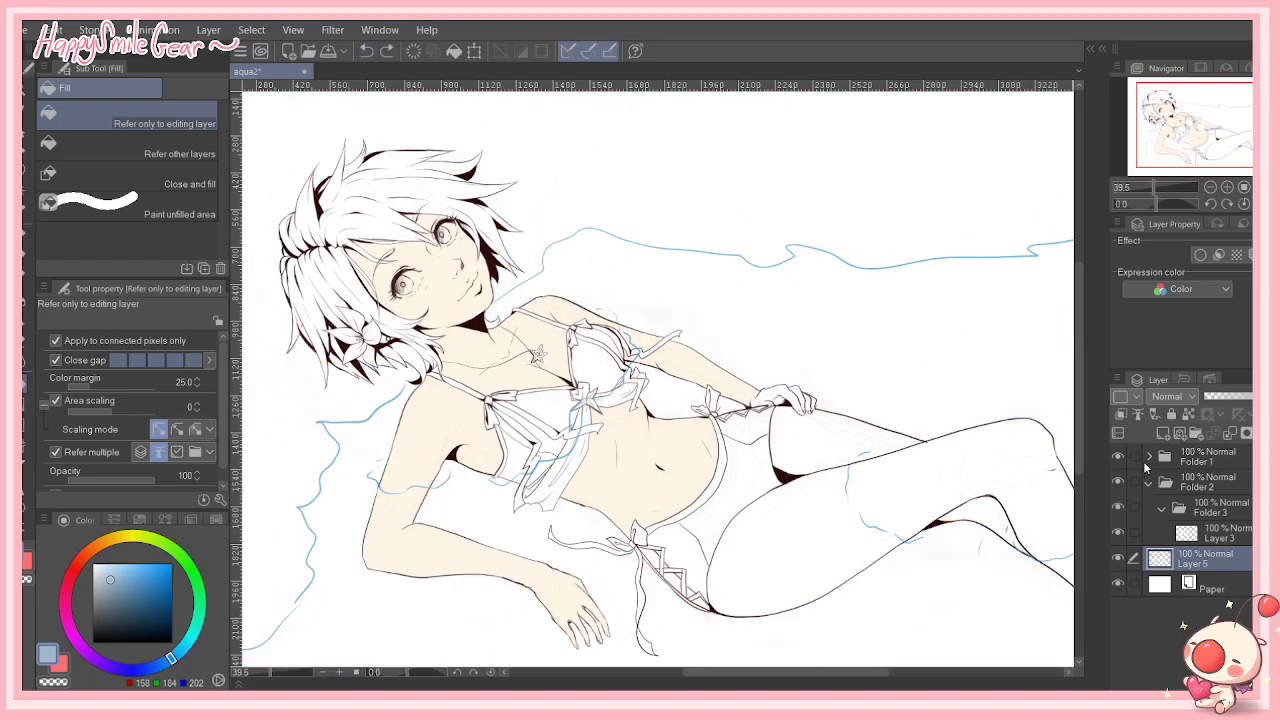
pyautogui.click(1022, 600)
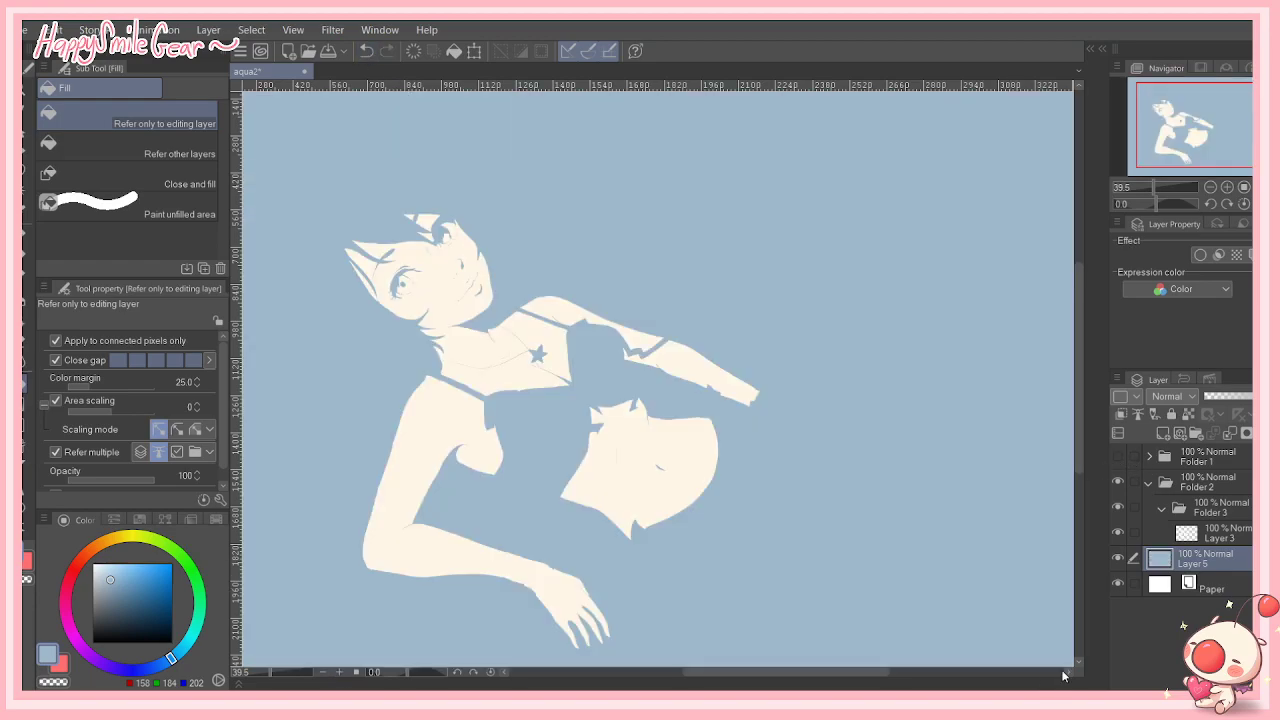
pyautogui.click(1118, 456)
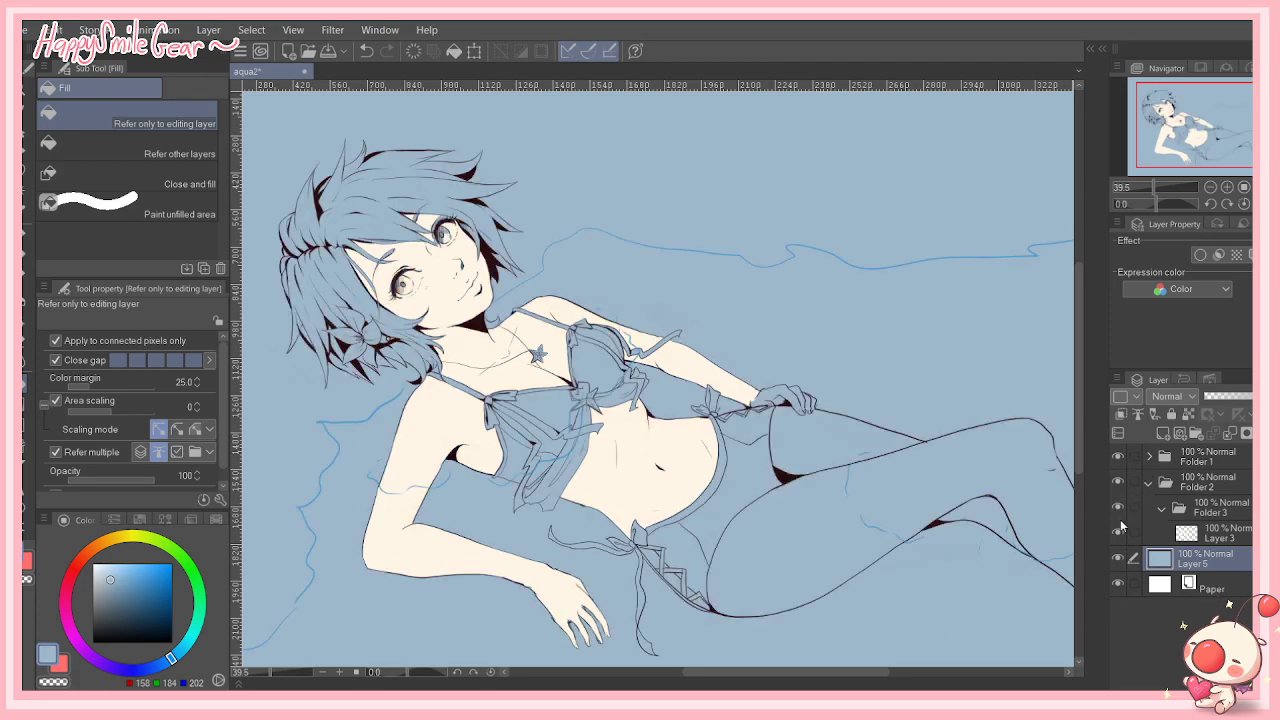
# Step: Check the skin fills on Layer 3 by toggling its visibility, and sample the skin color from the belly
pyautogui.click(1118, 533)
pyautogui.click(1118, 534)
pyautogui.click(1218, 538)
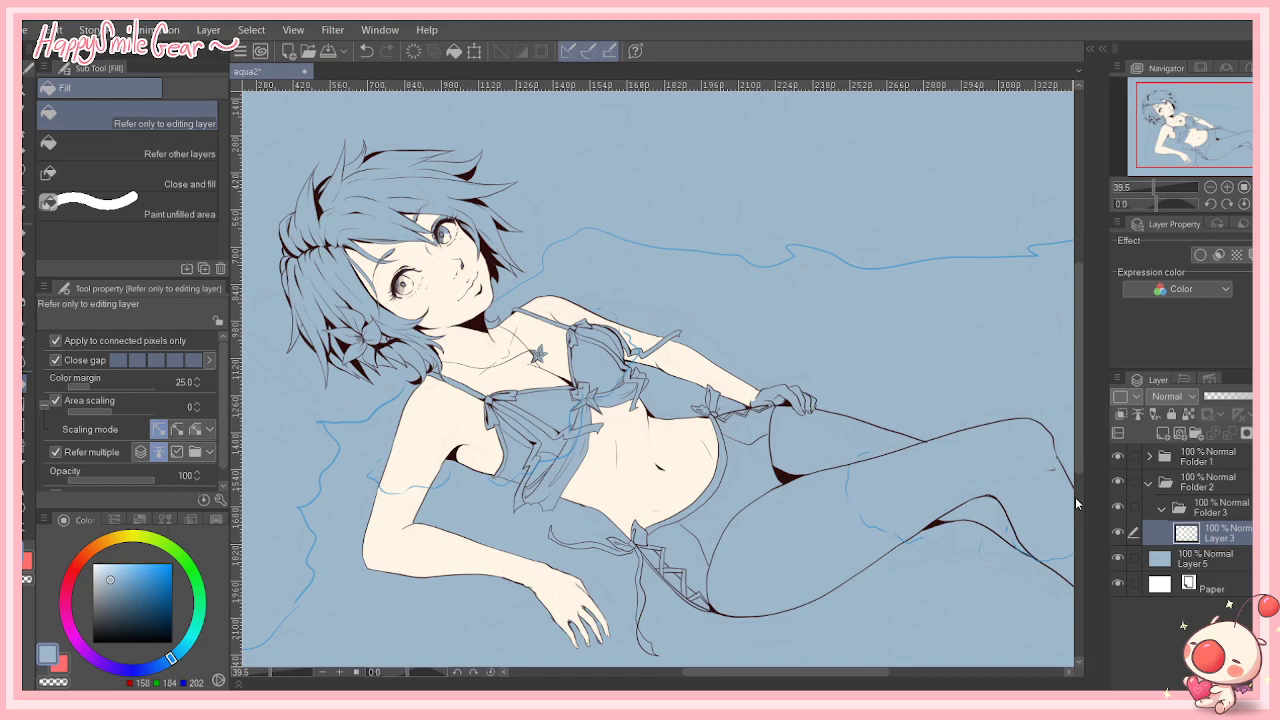
pyautogui.keyDown('alt'); pyautogui.click(638, 486); pyautogui.keyUp('alt')
# Step: Reduce the opacity of the blue background layer, Layer 5, to 81%
pyautogui.click(1226, 562)
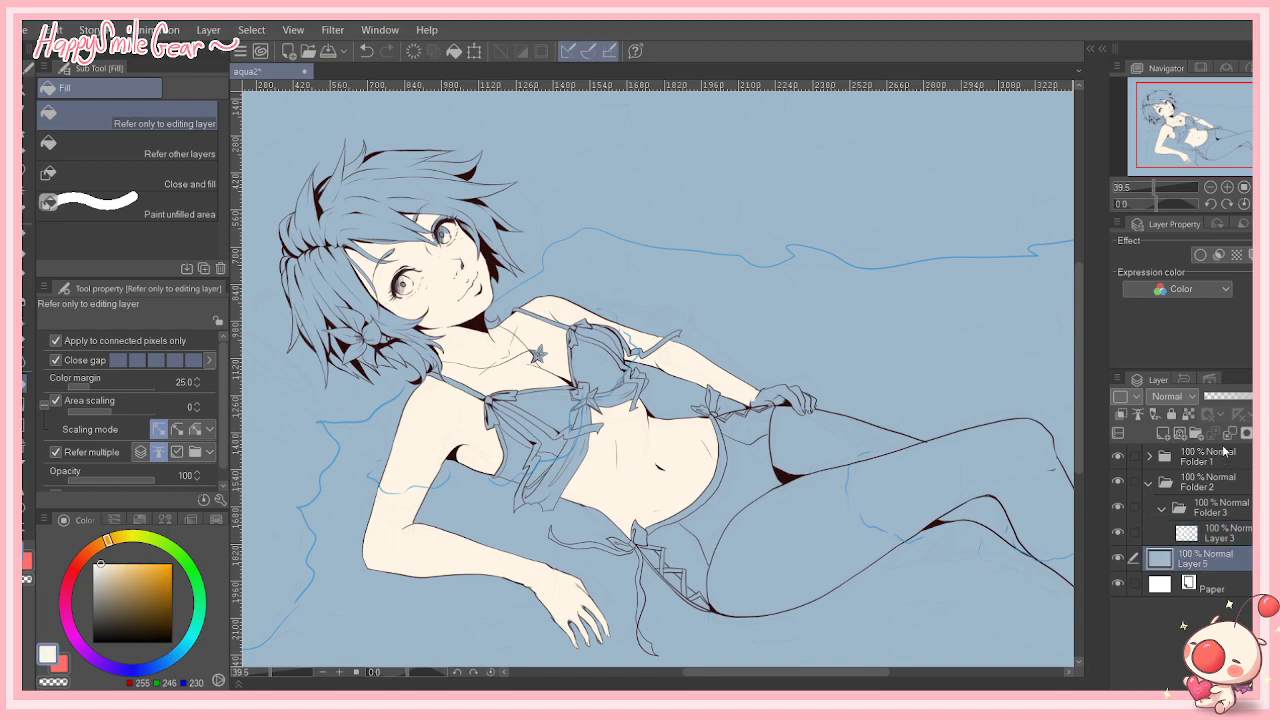
pyautogui.click(1236, 400)
pyautogui.click(1246, 400)
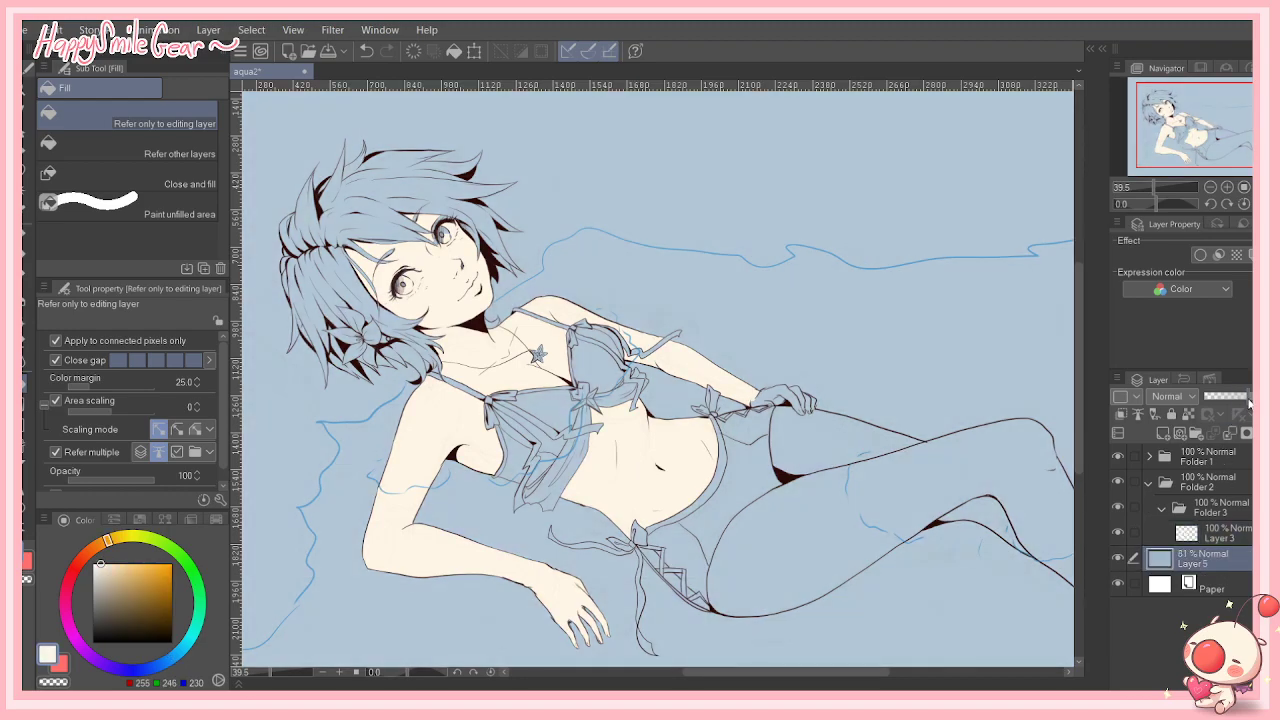
# Step: Sample the skin color from the figure and fill both legs and the hand resting on the hip on Layer 3
pyautogui.click(1232, 536)
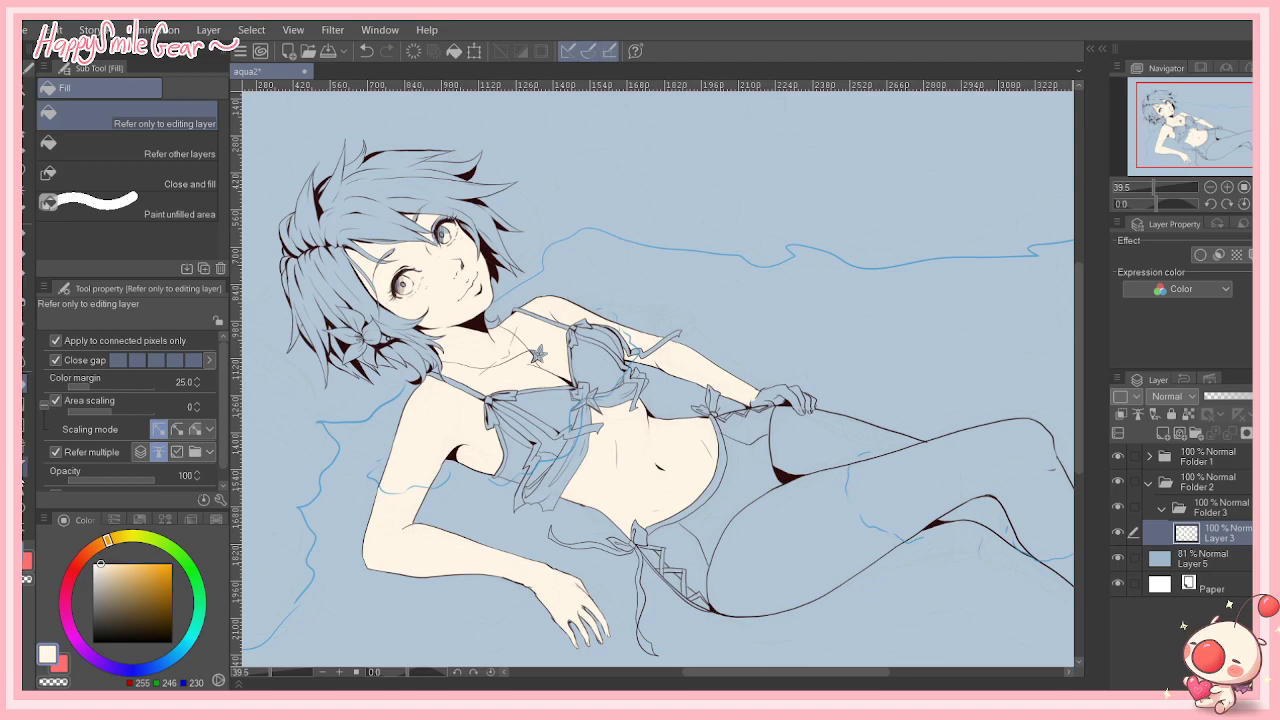
pyautogui.keyDown('alt'); pyautogui.click(464, 348); pyautogui.keyUp('alt')
pyautogui.click(805, 516)
pyautogui.click(856, 421)
pyautogui.click(772, 397)
pyautogui.click(798, 392)
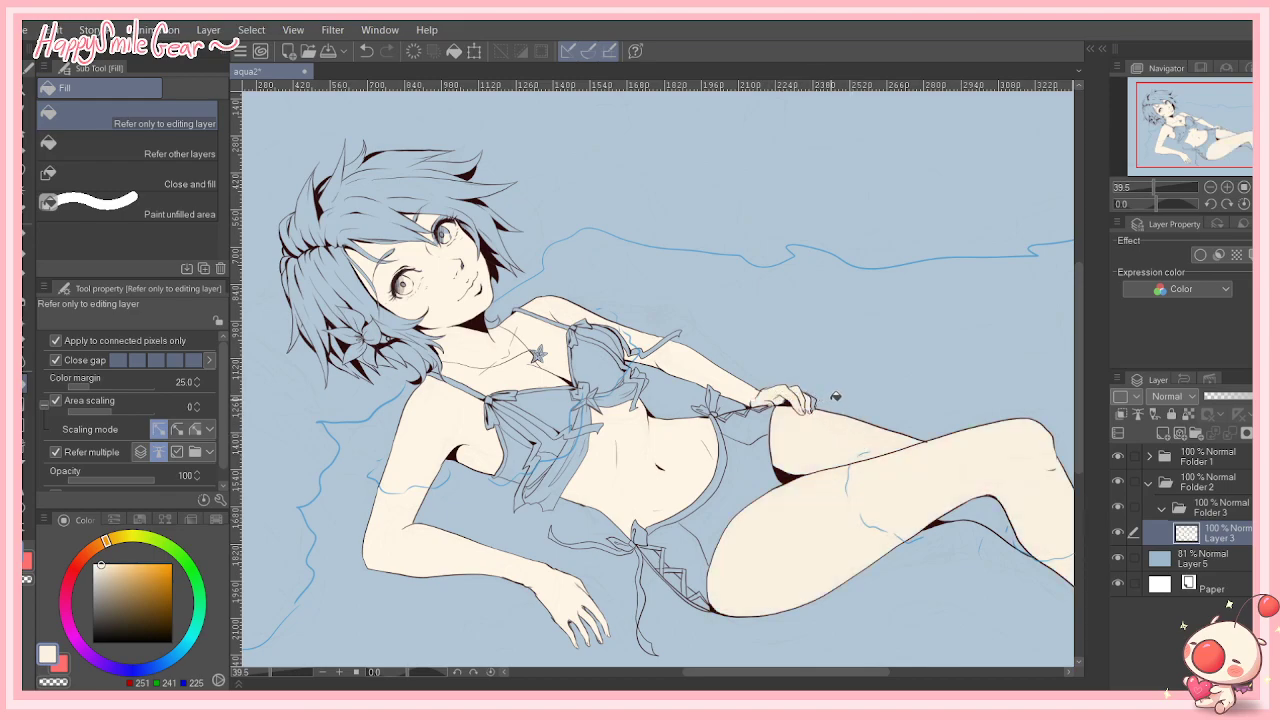
pyautogui.click(1005, 521)
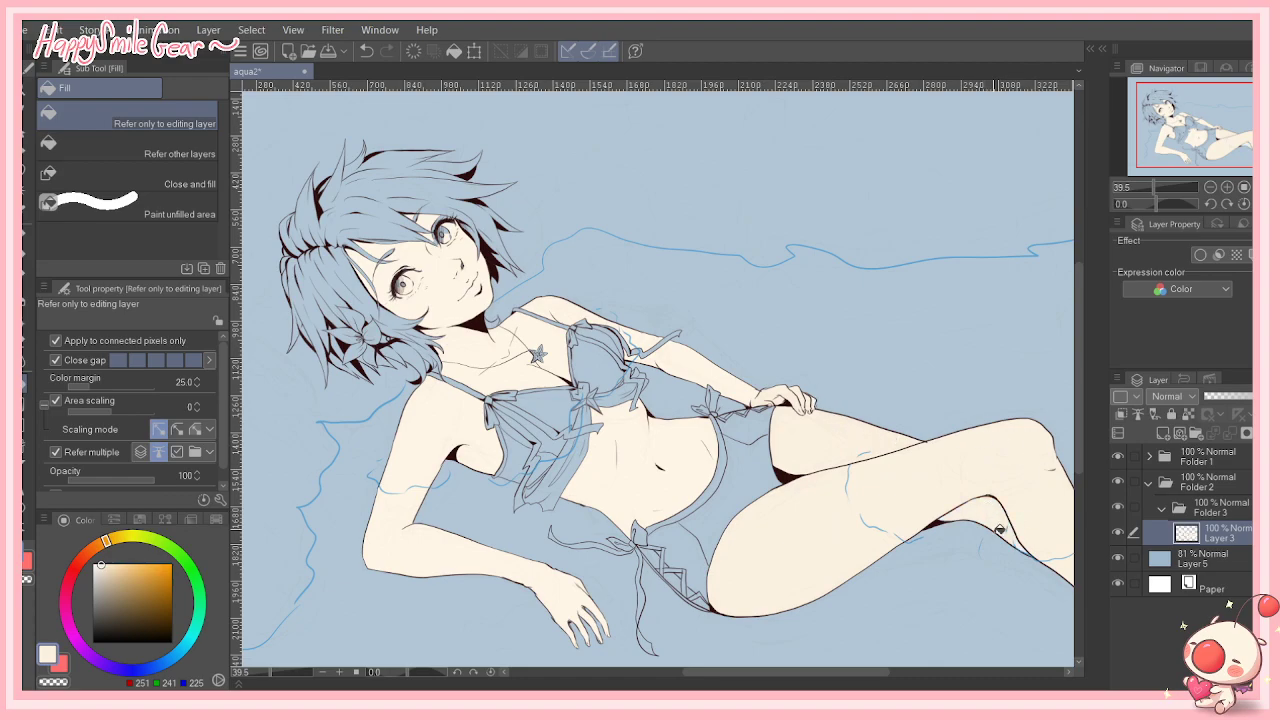
pyautogui.moveTo(884, 672); pyautogui.dragTo(920, 686)
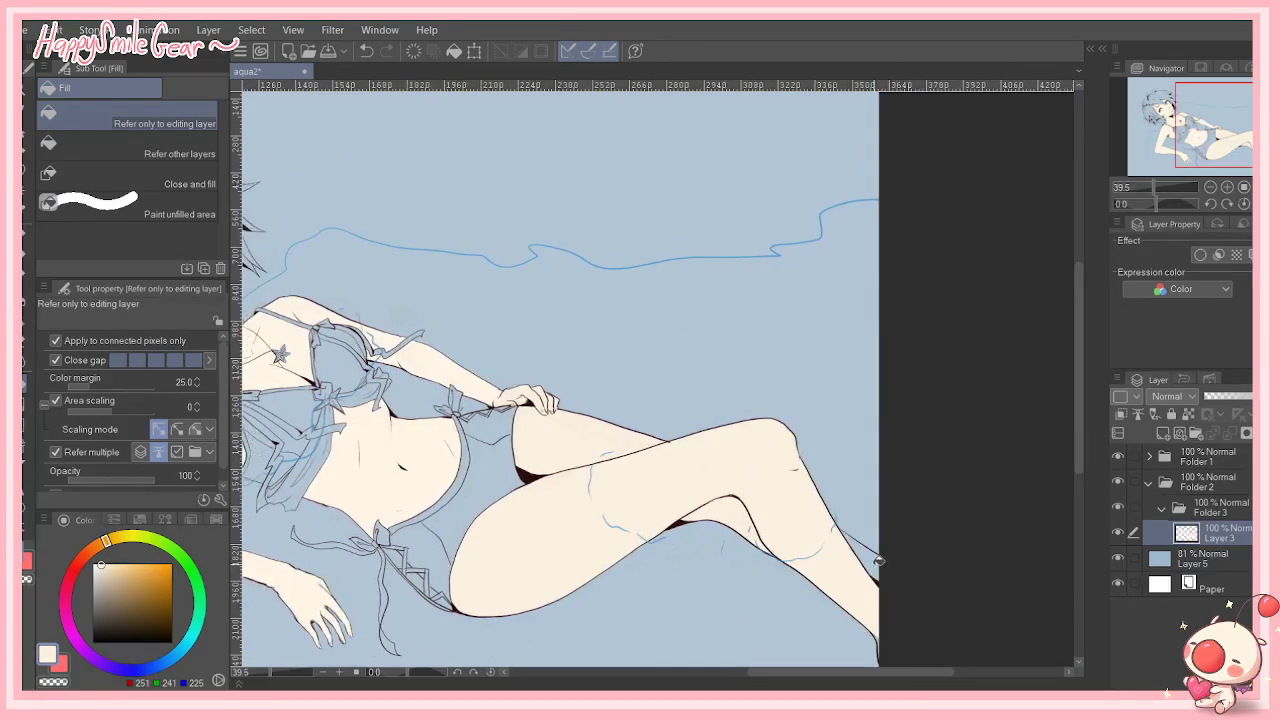
pyautogui.moveTo(893, 672); pyautogui.dragTo(876, 672)
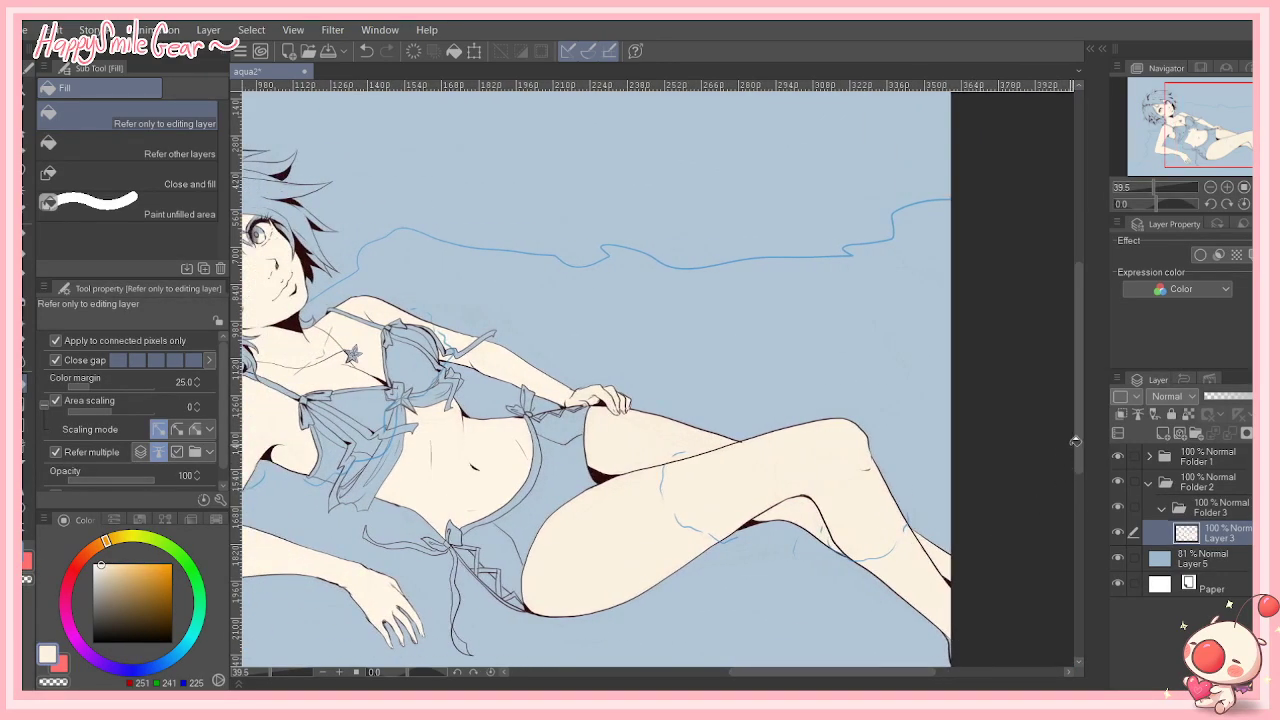
pyautogui.scroll(-3, 1072, 441)
pyautogui.moveTo(925, 671); pyautogui.dragTo(888, 671)
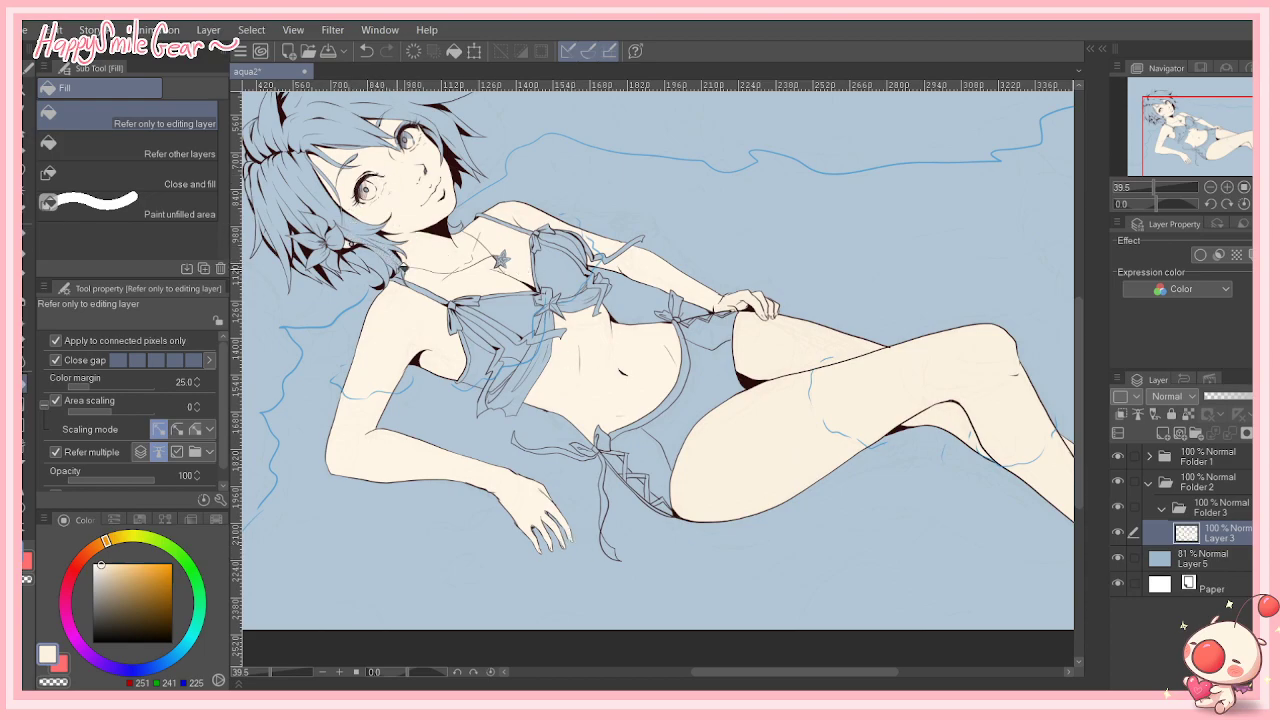
# Step: Examine the skin fills on the face, neck, shoulders and chest up close with the G-pen selected
pyautogui.moveTo(1076, 362); pyautogui.dragTo(1076, 327)
pyautogui.moveTo(270, 671); pyautogui.dragTo(279, 671)
pyautogui.moveTo(1080, 416); pyautogui.dragTo(1080, 392)
pyautogui.moveTo(833, 672); pyautogui.dragTo(763, 668)
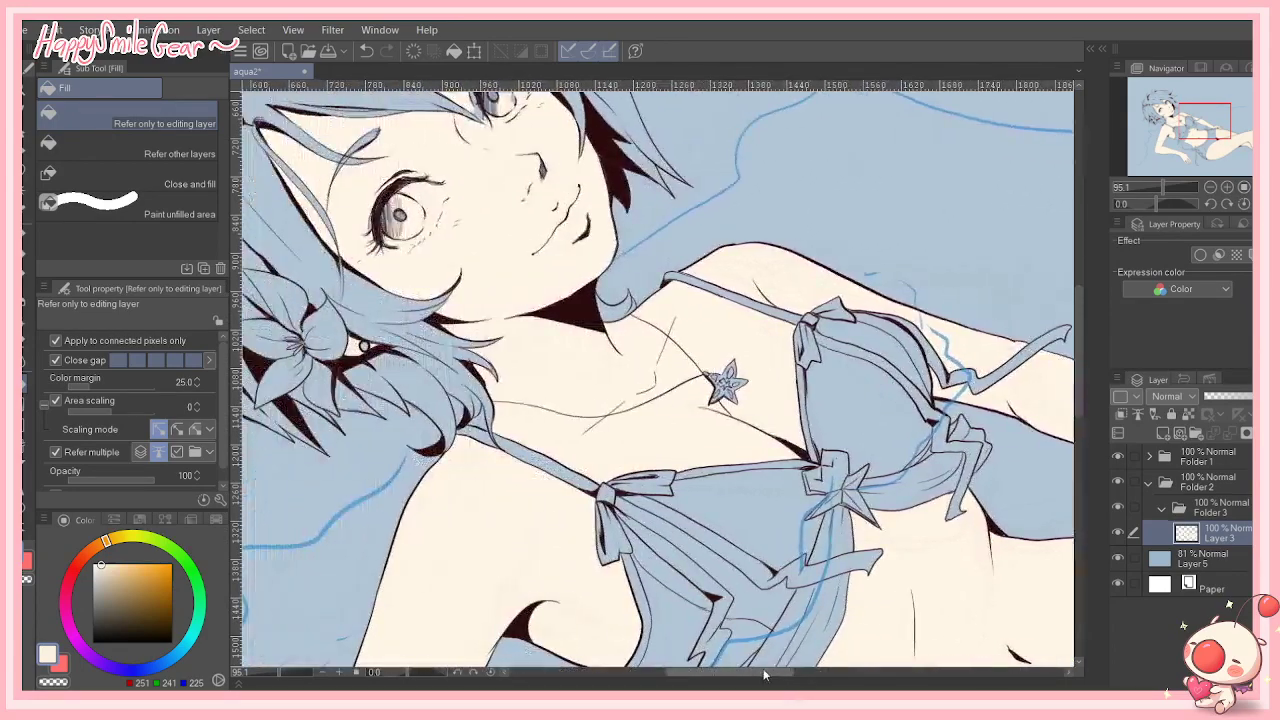
pyautogui.moveTo(1081, 318); pyautogui.dragTo(1078, 290)
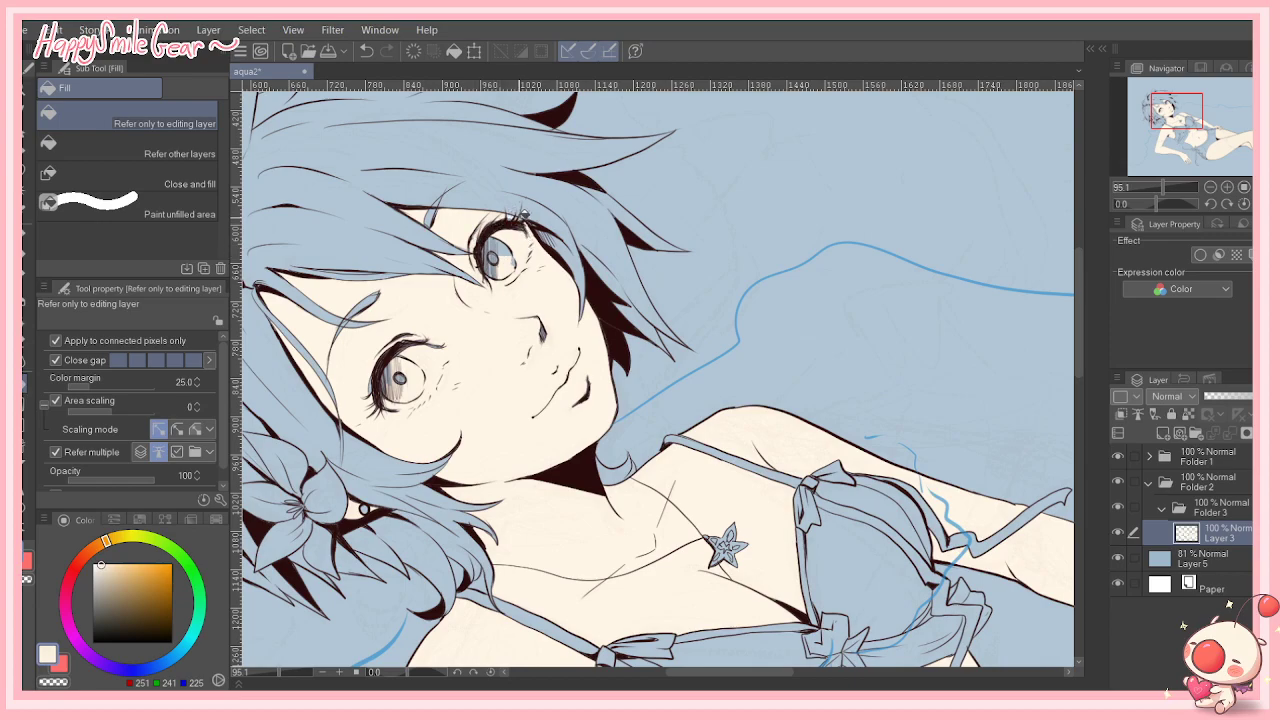
pyautogui.press('p')
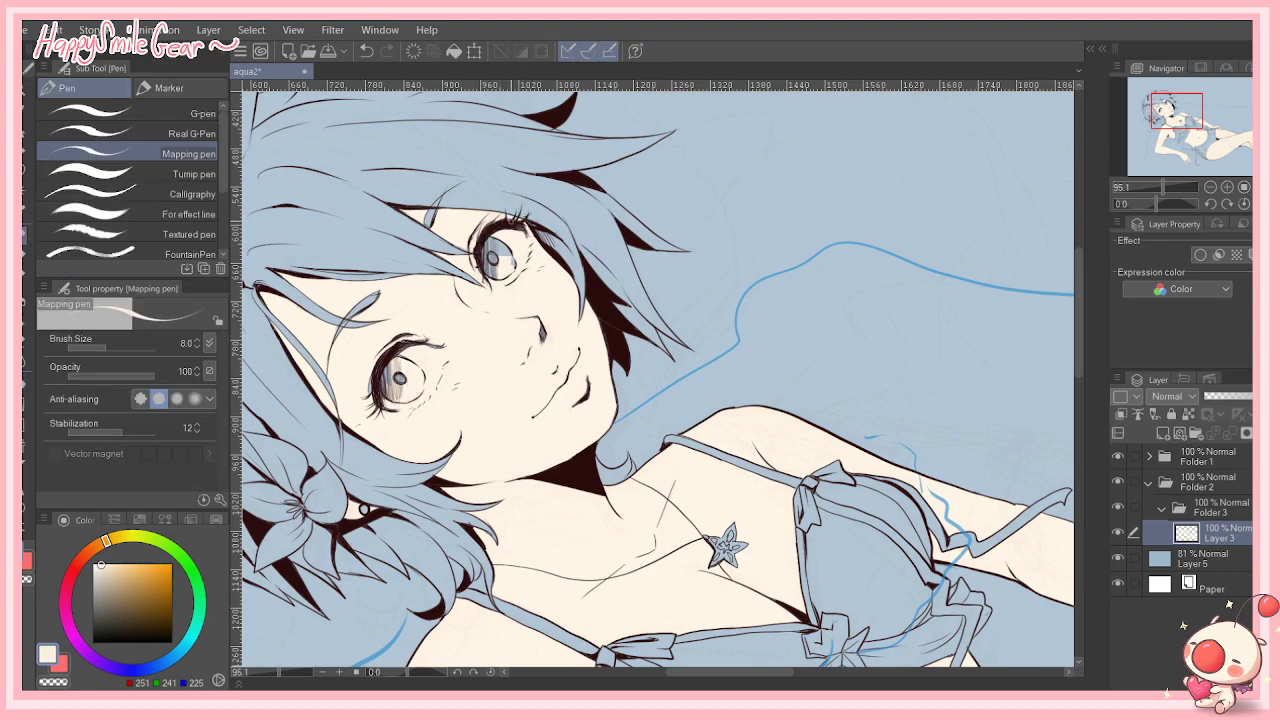
pyautogui.click(127, 112)
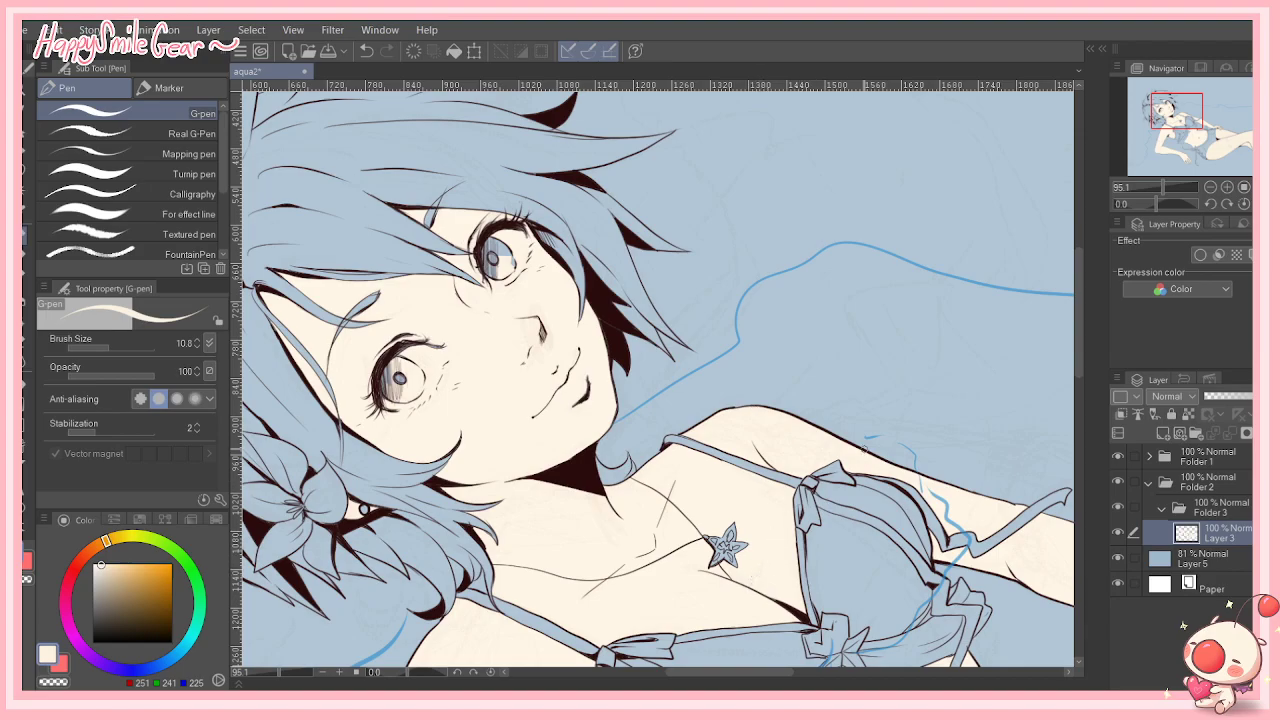
pyautogui.moveTo(1079, 300)
pyautogui.mouseDown()
pyautogui.moveTo(1082, 466)
pyautogui.moveTo(1078, 302)
pyautogui.mouseUp()
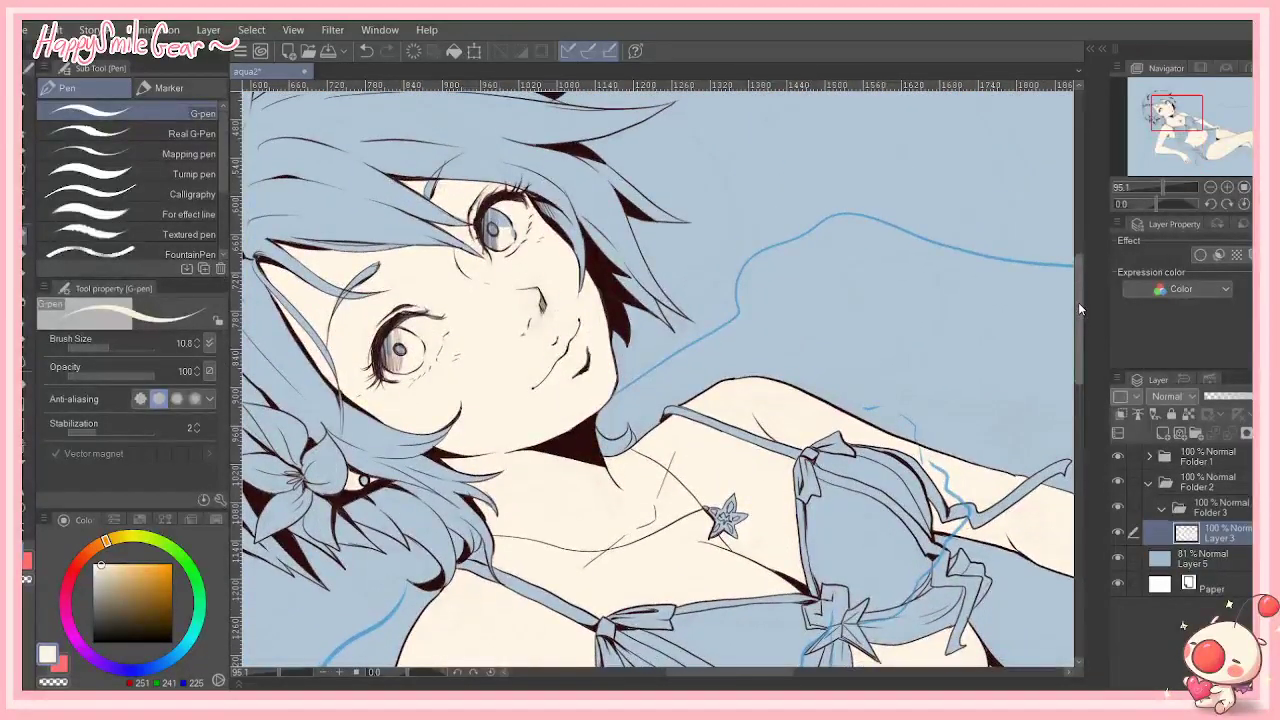
pyautogui.moveTo(280, 674); pyautogui.dragTo(273, 678)
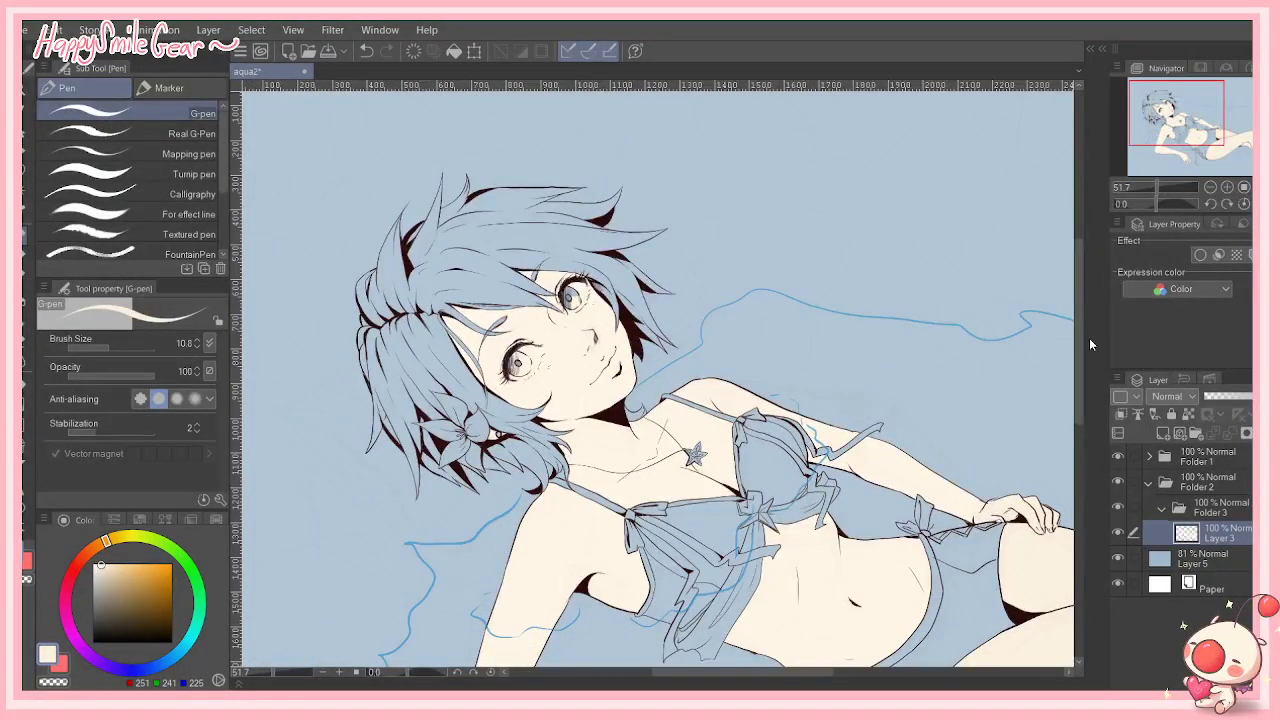
pyautogui.moveTo(1078, 305); pyautogui.dragTo(1081, 328)
pyautogui.moveTo(780, 672); pyautogui.dragTo(823, 675)
# Step: Pick a peach tone (RGB 244, 202, 186), add a new layer above Layer 3 and switch to the Soft airbrush
pyautogui.click(85, 548)
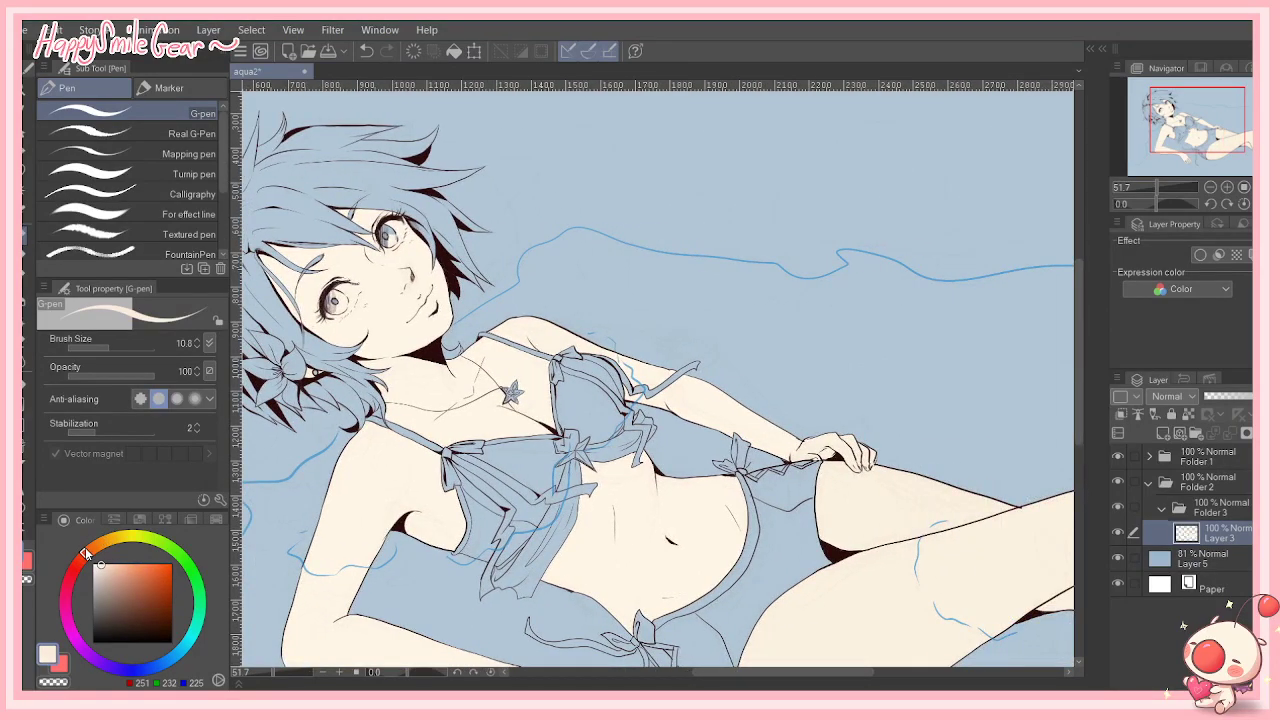
pyautogui.moveTo(133, 576); pyautogui.dragTo(115, 563)
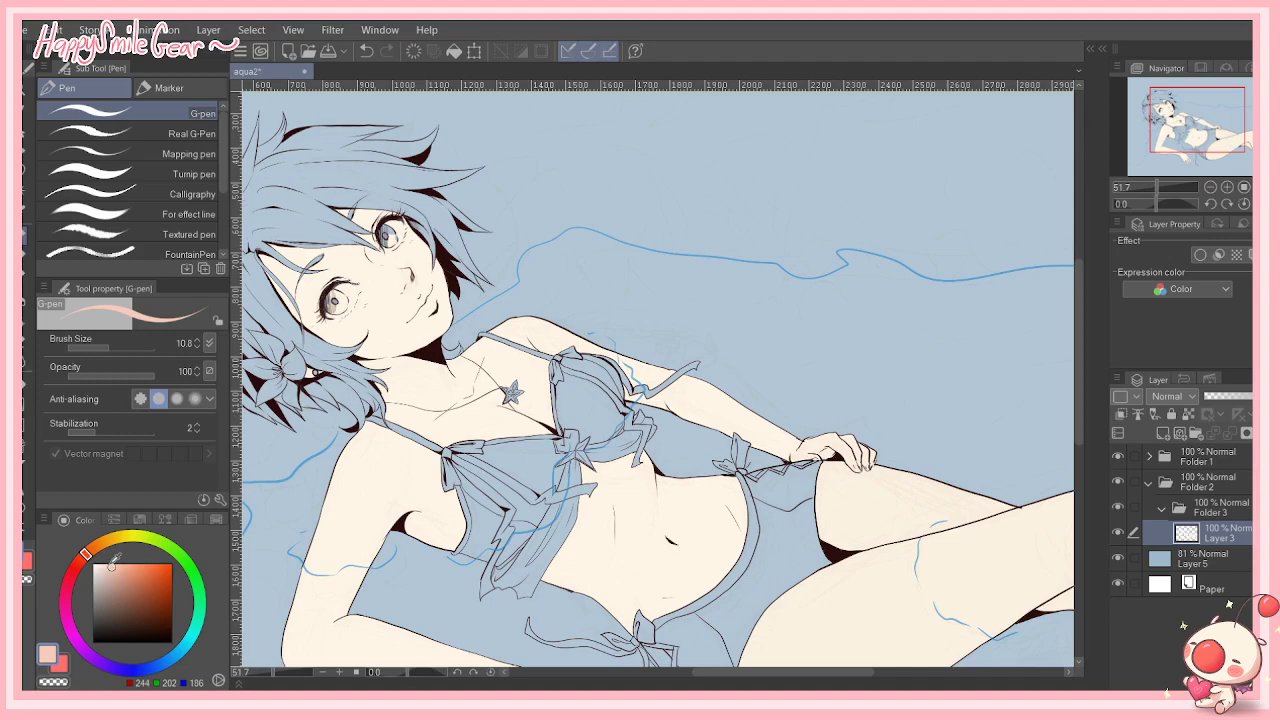
pyautogui.click(1163, 433)
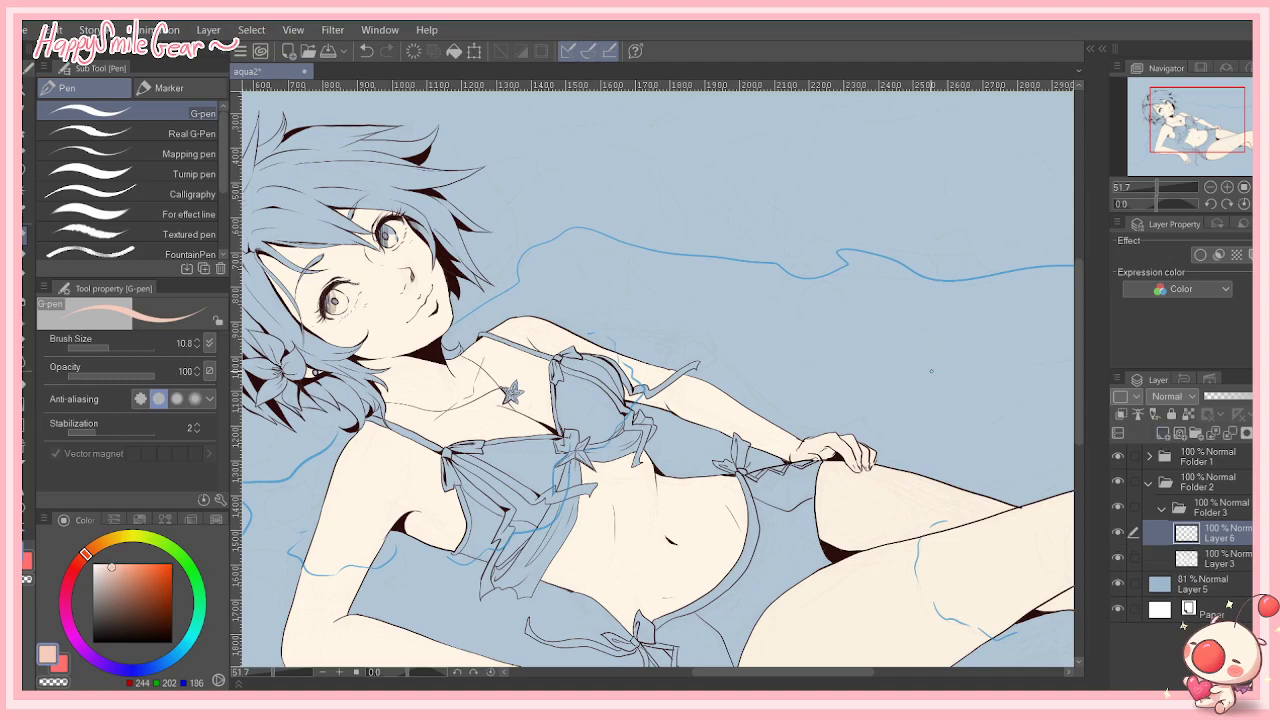
pyautogui.click(24, 298)
# Step: Airbrush soft peach shading over the hair, face, neck and torso on Layer 6 at brush size 158.8
pyautogui.moveTo(294, 274)
pyautogui.mouseDown()
pyautogui.moveTo(258, 228)
pyautogui.moveTo(305, 335)
pyautogui.mouseUp()
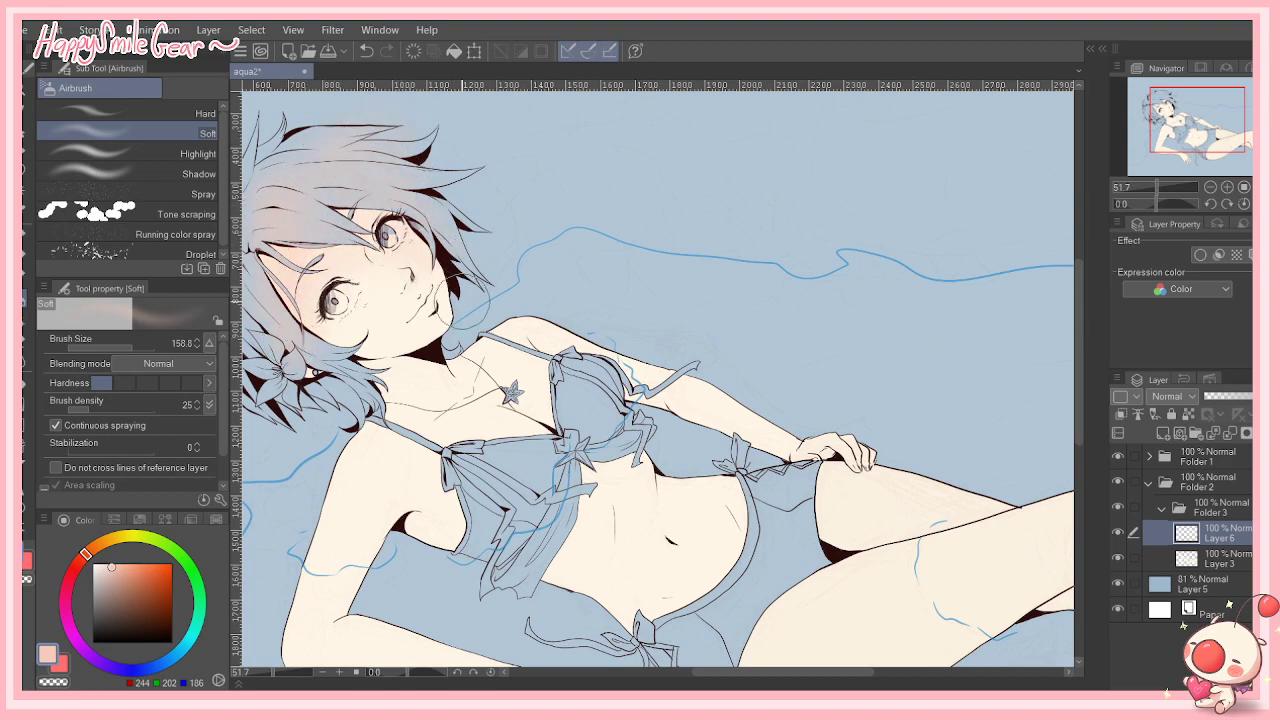
pyautogui.moveTo(378, 391)
pyautogui.mouseDown()
pyautogui.moveTo(561, 293)
pyautogui.moveTo(837, 475)
pyautogui.moveTo(809, 473)
pyautogui.mouseUp()
pyautogui.moveTo(555, 599)
pyautogui.mouseDown()
pyautogui.moveTo(591, 560)
pyautogui.moveTo(596, 505)
pyautogui.moveTo(661, 410)
pyautogui.moveTo(621, 490)
pyautogui.moveTo(549, 557)
pyautogui.moveTo(446, 570)
pyautogui.moveTo(406, 560)
pyautogui.moveTo(461, 560)
pyautogui.moveTo(431, 620)
pyautogui.moveTo(436, 640)
pyautogui.moveTo(418, 583)
pyautogui.moveTo(649, 595)
pyautogui.mouseUp()
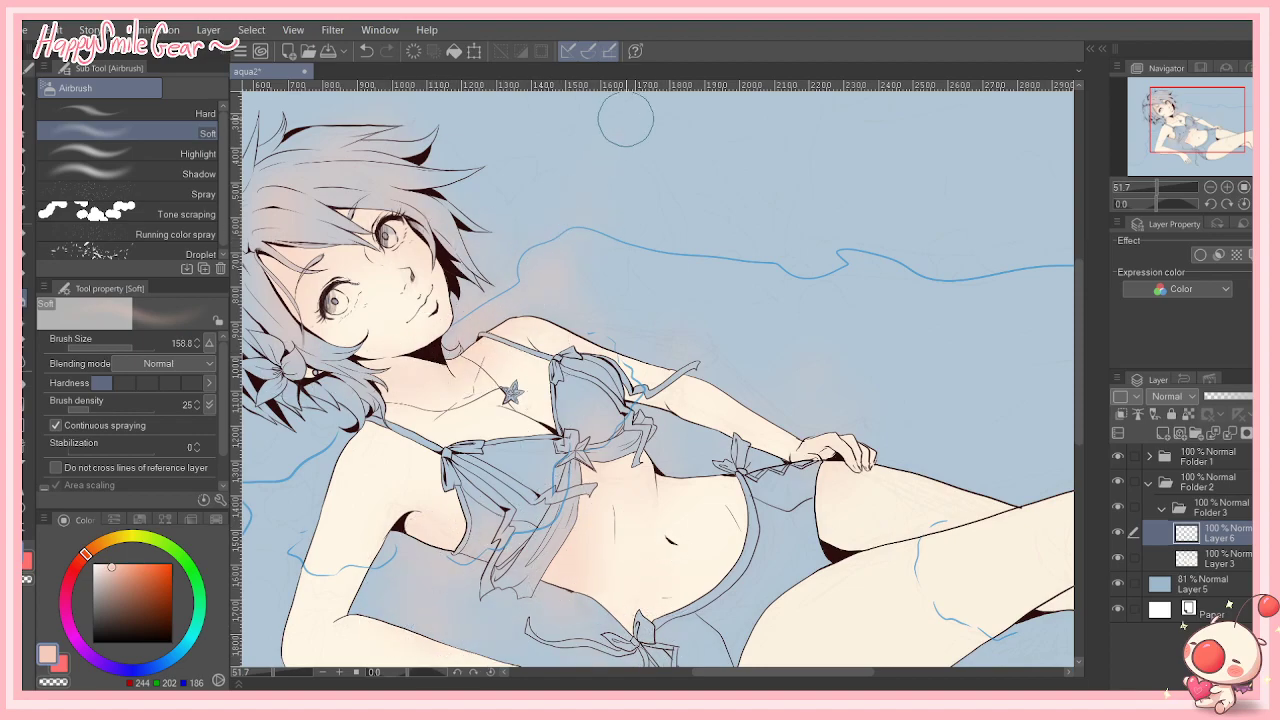
pyautogui.moveTo(823, 314)
pyautogui.mouseDown()
pyautogui.moveTo(839, 463)
pyautogui.moveTo(878, 483)
pyautogui.moveTo(680, 645)
pyautogui.moveTo(699, 599)
pyautogui.moveTo(680, 650)
pyautogui.mouseUp()
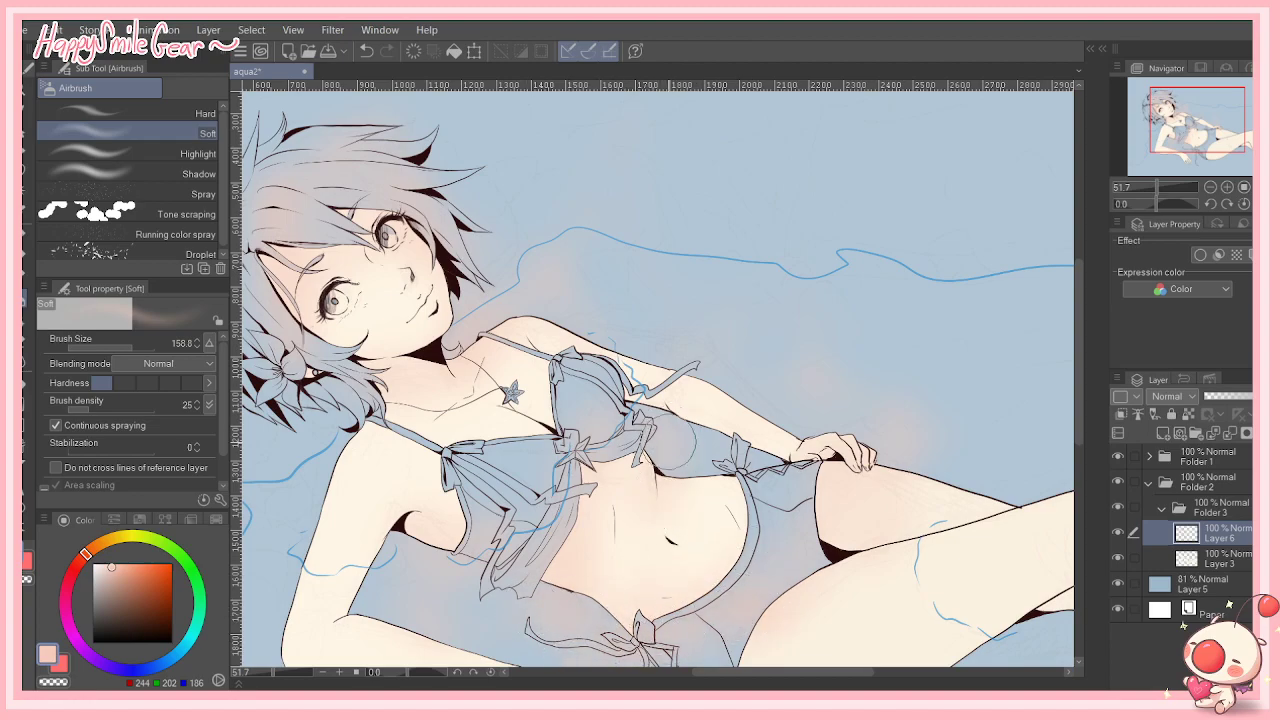
# Step: Airbrush soft peach shading around the hips, thighs and knees on Layer 6
pyautogui.click(1066, 322)
pyautogui.moveTo(1078, 328); pyautogui.dragTo(1078, 385)
pyautogui.moveTo(530, 465)
pyautogui.mouseDown()
pyautogui.moveTo(587, 504)
pyautogui.moveTo(606, 589)
pyautogui.moveTo(575, 638)
pyautogui.moveTo(569, 615)
pyautogui.moveTo(464, 632)
pyautogui.moveTo(545, 606)
pyautogui.moveTo(279, 471)
pyautogui.moveTo(262, 510)
pyautogui.moveTo(481, 549)
pyautogui.moveTo(283, 477)
pyautogui.moveTo(323, 324)
pyautogui.moveTo(287, 551)
pyautogui.moveTo(379, 532)
pyautogui.moveTo(462, 548)
pyautogui.moveTo(372, 607)
pyautogui.moveTo(586, 640)
pyautogui.moveTo(647, 431)
pyautogui.moveTo(856, 440)
pyautogui.moveTo(829, 502)
pyautogui.moveTo(858, 520)
pyautogui.moveTo(750, 498)
pyautogui.moveTo(824, 519)
pyautogui.moveTo(902, 505)
pyautogui.moveTo(1028, 442)
pyautogui.moveTo(742, 665)
pyautogui.mouseUp()
pyautogui.moveTo(846, 671); pyautogui.dragTo(931, 671)
pyautogui.moveTo(709, 513)
pyautogui.mouseDown()
pyautogui.moveTo(725, 422)
pyautogui.moveTo(708, 449)
pyautogui.moveTo(675, 448)
pyautogui.moveTo(659, 502)
pyautogui.moveTo(686, 545)
pyautogui.mouseUp()
pyautogui.moveTo(405, 335)
pyautogui.mouseDown()
pyautogui.moveTo(460, 388)
pyautogui.moveTo(437, 371)
pyautogui.mouseUp()
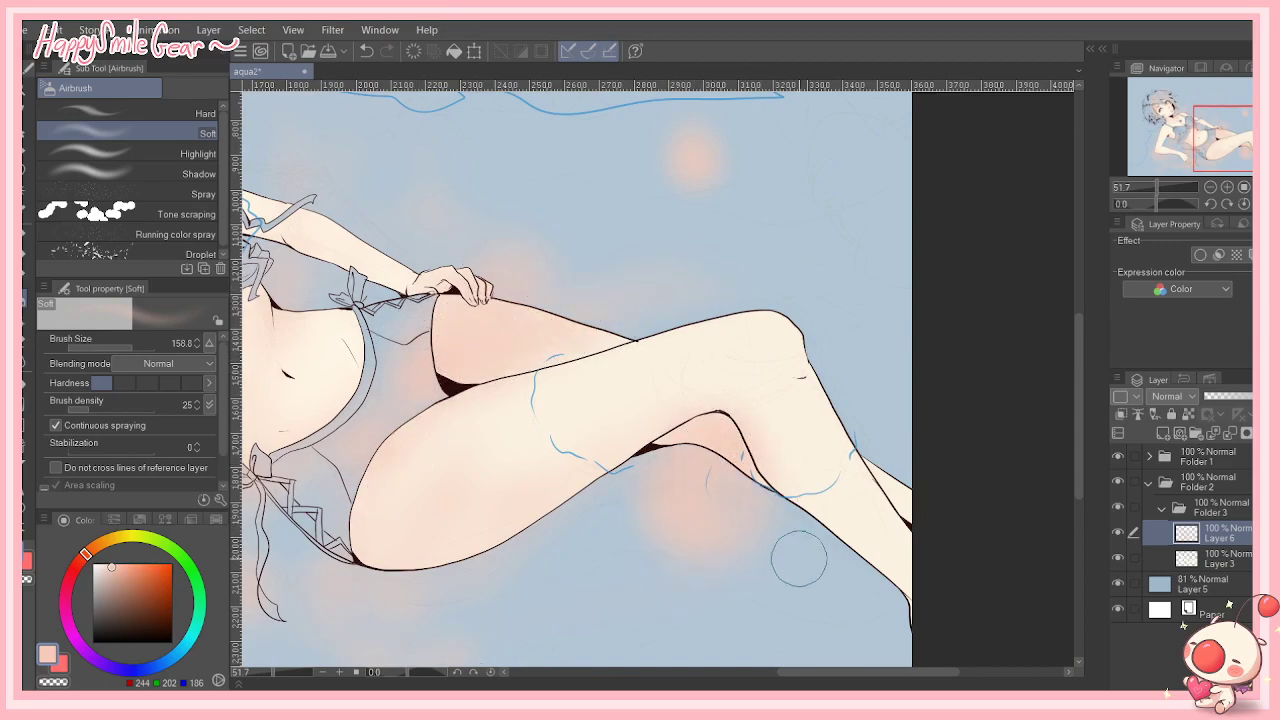
pyautogui.moveTo(917, 542); pyautogui.dragTo(928, 553)
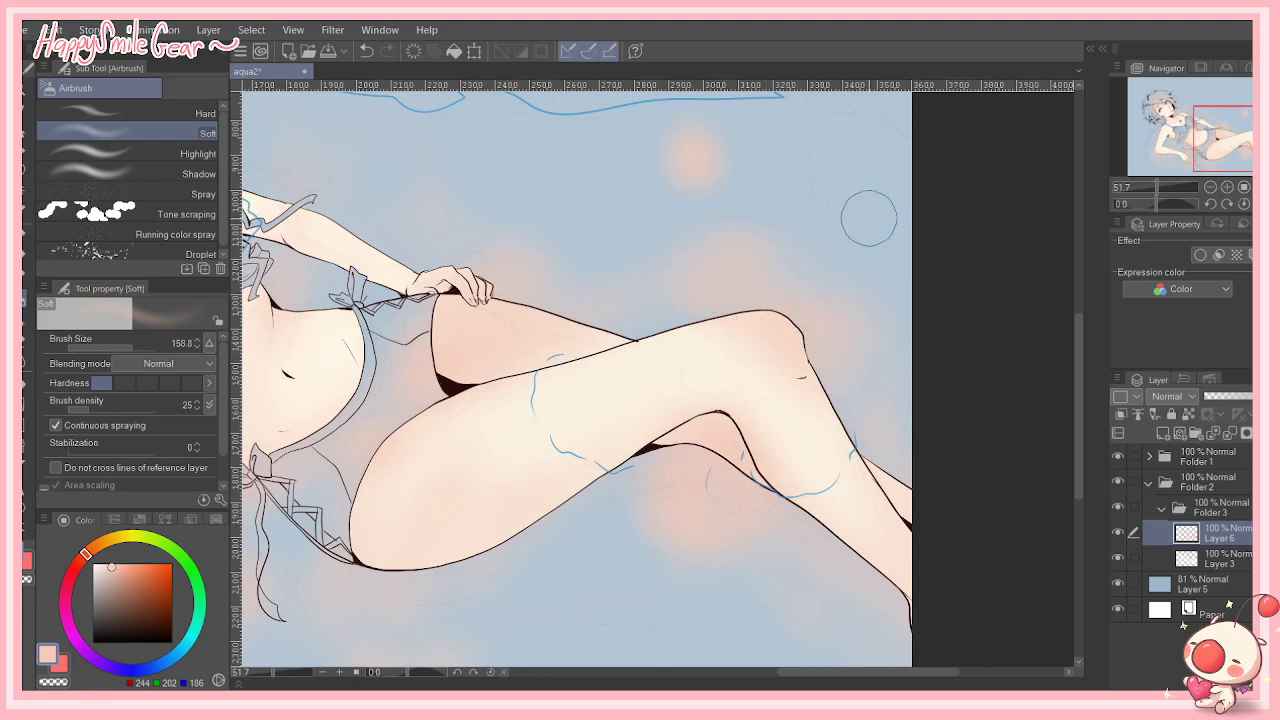
# Step: Airbrush soft peach shading on the supporting arm and shoulder, and strengthen it over the hair on Layer 6
pyautogui.moveTo(854, 675); pyautogui.dragTo(760, 678)
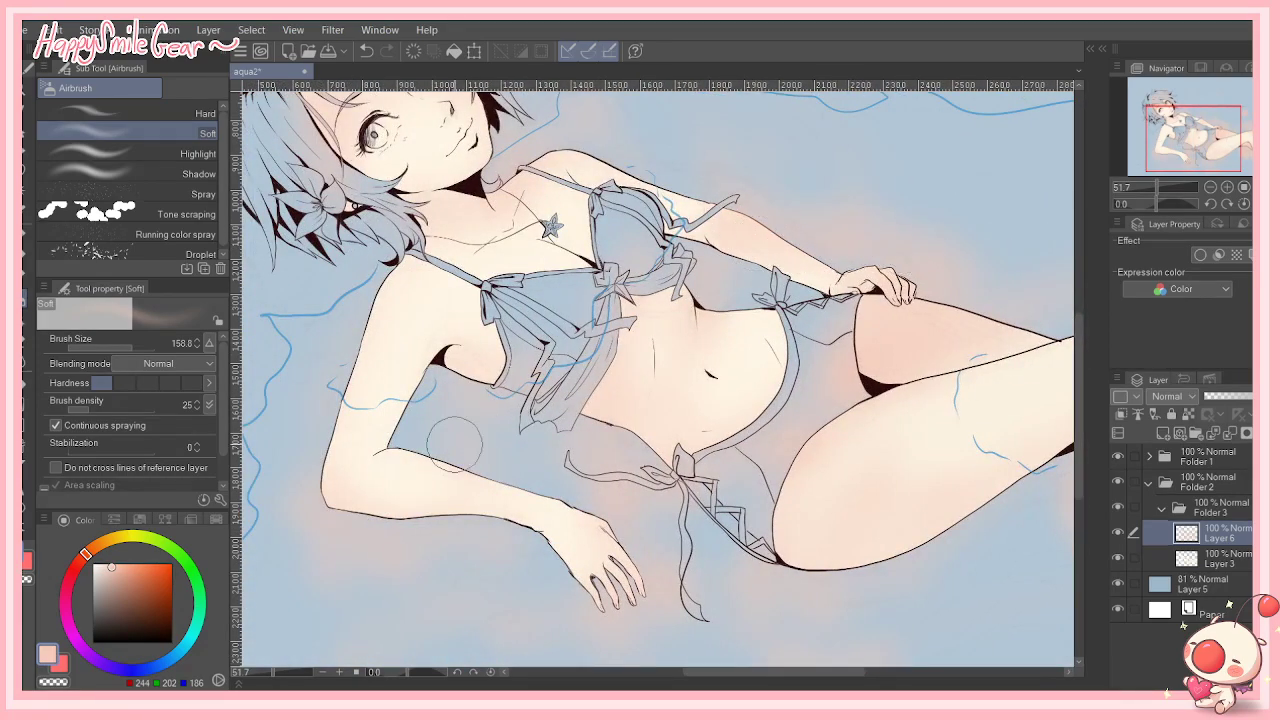
pyautogui.moveTo(443, 346); pyautogui.dragTo(401, 408)
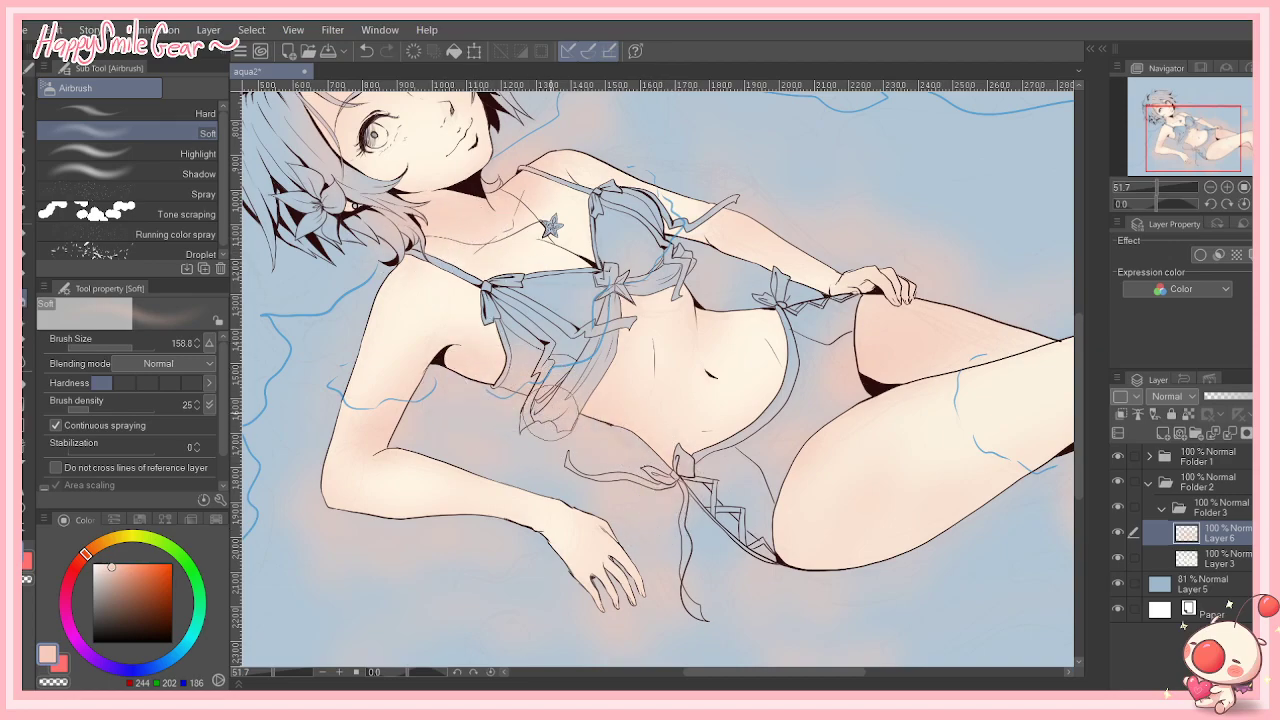
pyautogui.scroll(2, 1080, 382)
pyautogui.scroll(1, 1080, 382)
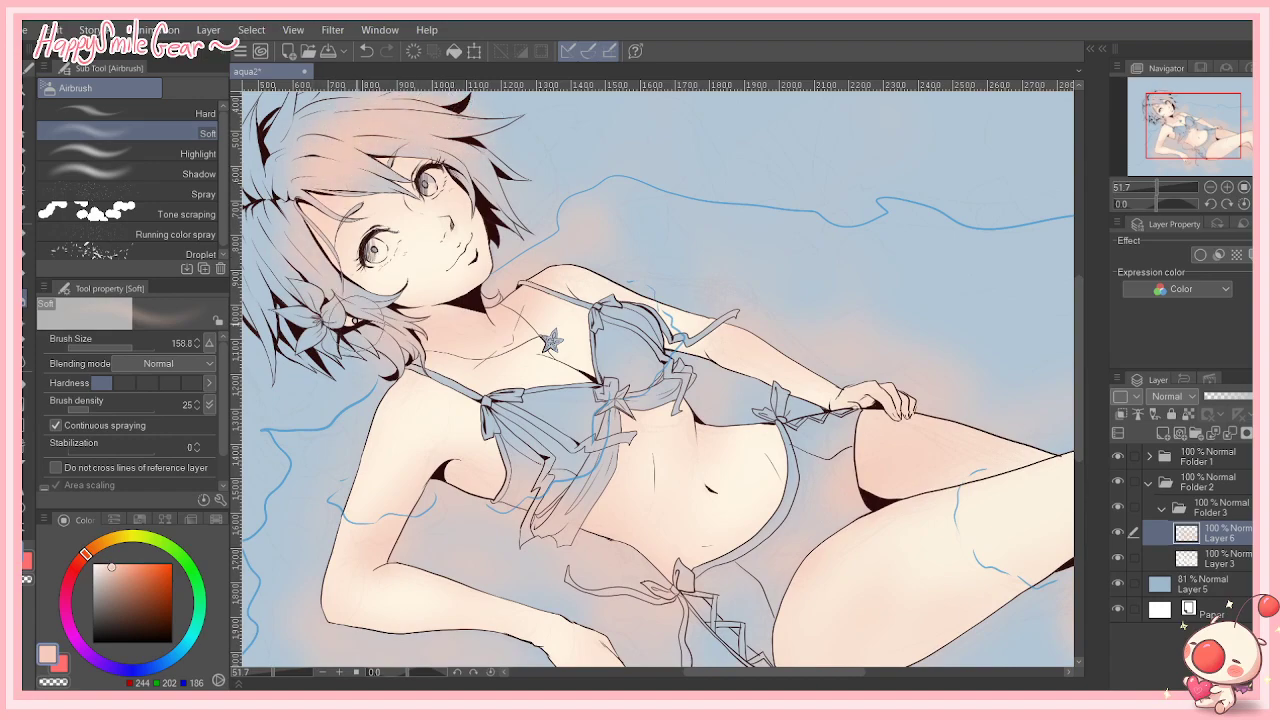
pyautogui.moveTo(406, 103); pyautogui.dragTo(423, 122)
# Step: Reduce the airbrush size to 73.7, darken the peach color and add a new layer above Layer 6
pyautogui.moveTo(133, 343); pyautogui.dragTo(112, 344)
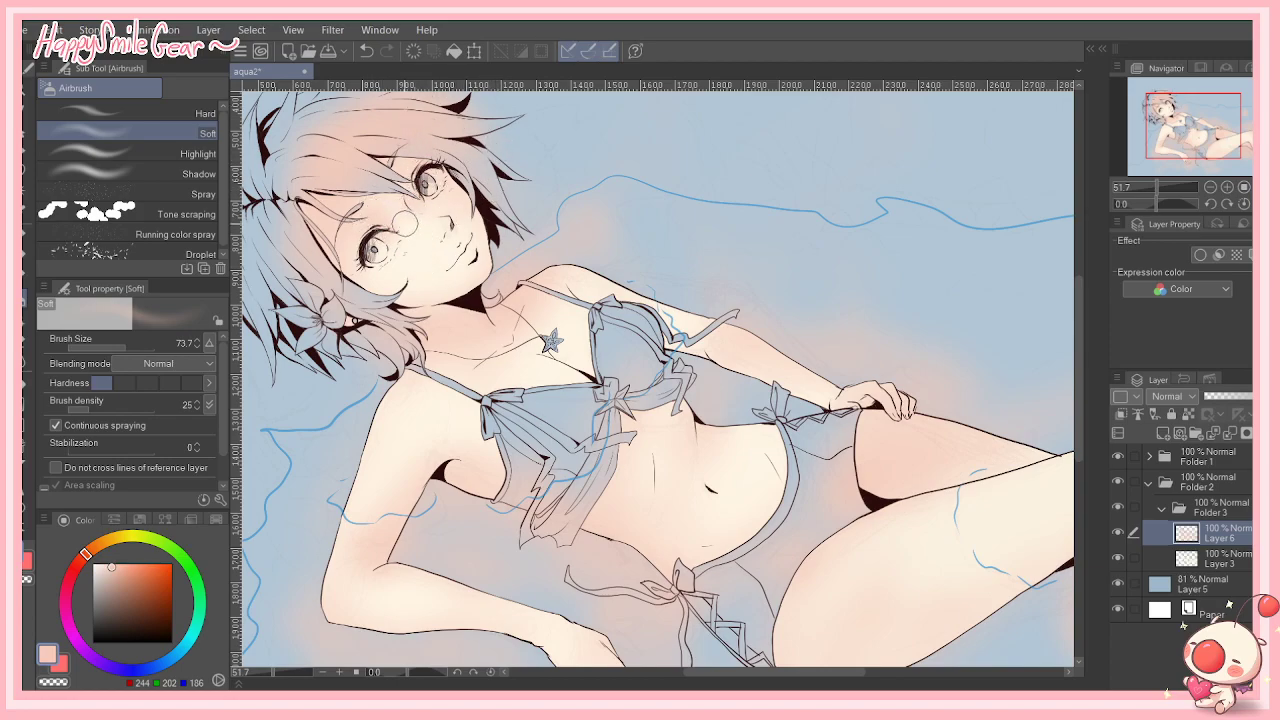
pyautogui.moveTo(115, 568); pyautogui.dragTo(106, 576)
pyautogui.click(1162, 433)
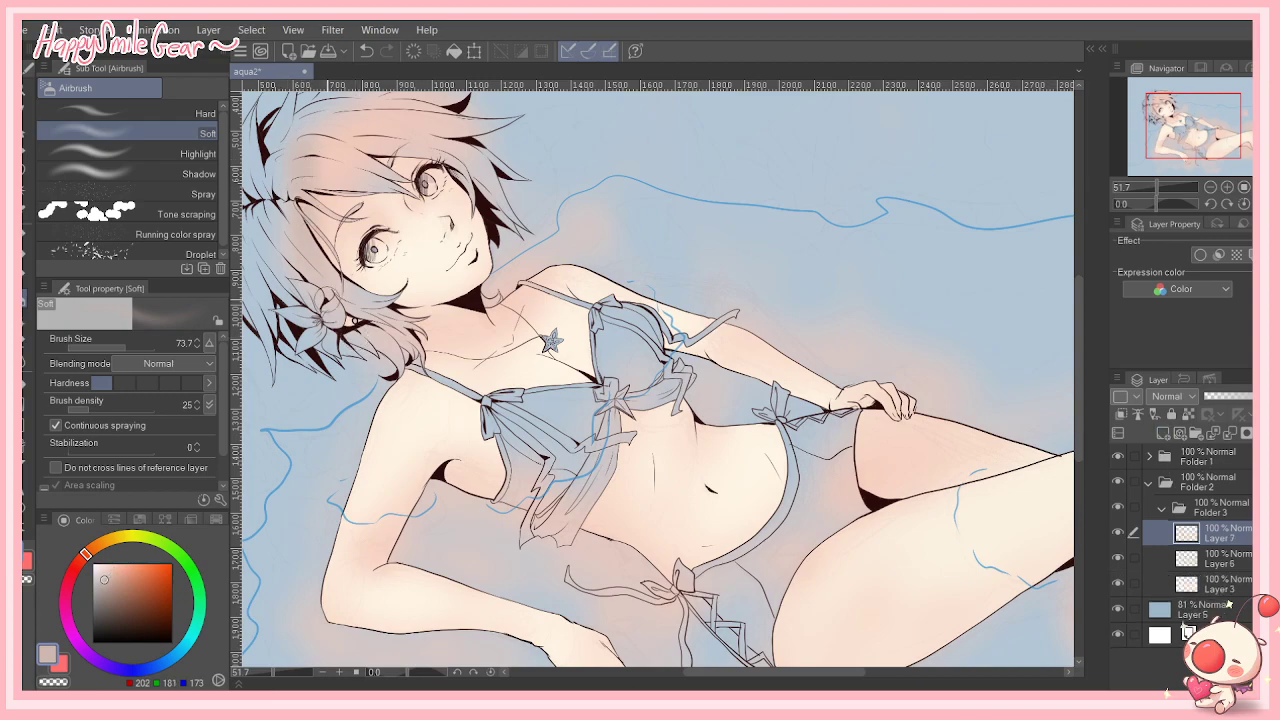
pyautogui.moveTo(106, 577); pyautogui.dragTo(102, 583)
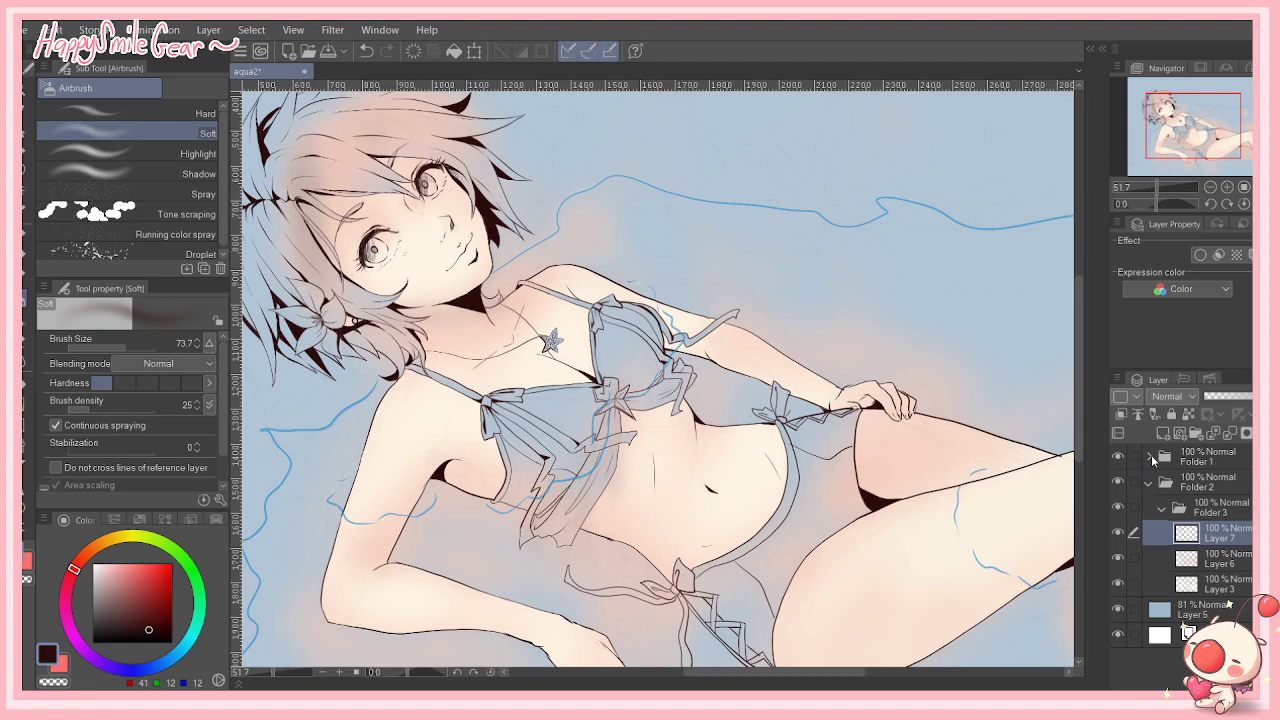
# Step: Make line-art Layer 2 in Folder 1 active and switch to the Pen tool with the dark brown line color
pyautogui.click(1150, 457)
pyautogui.click(1200, 510)
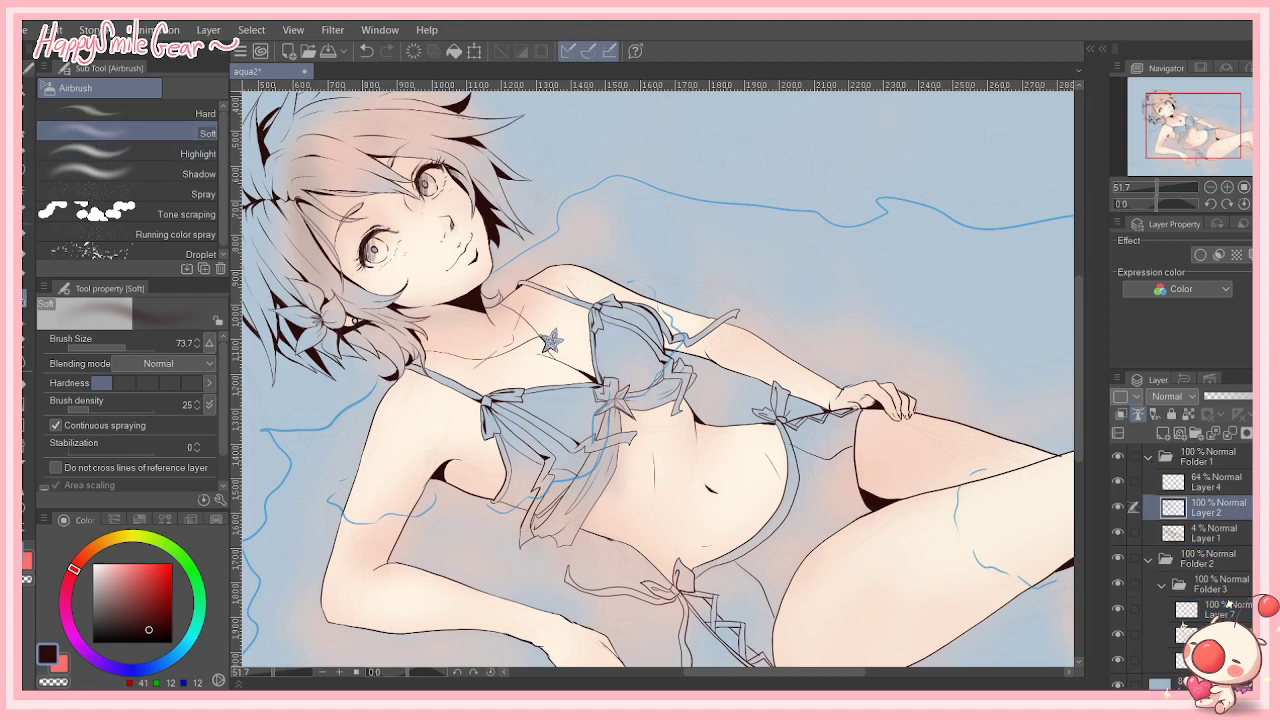
pyautogui.click(25, 213)
pyautogui.click(25, 236)
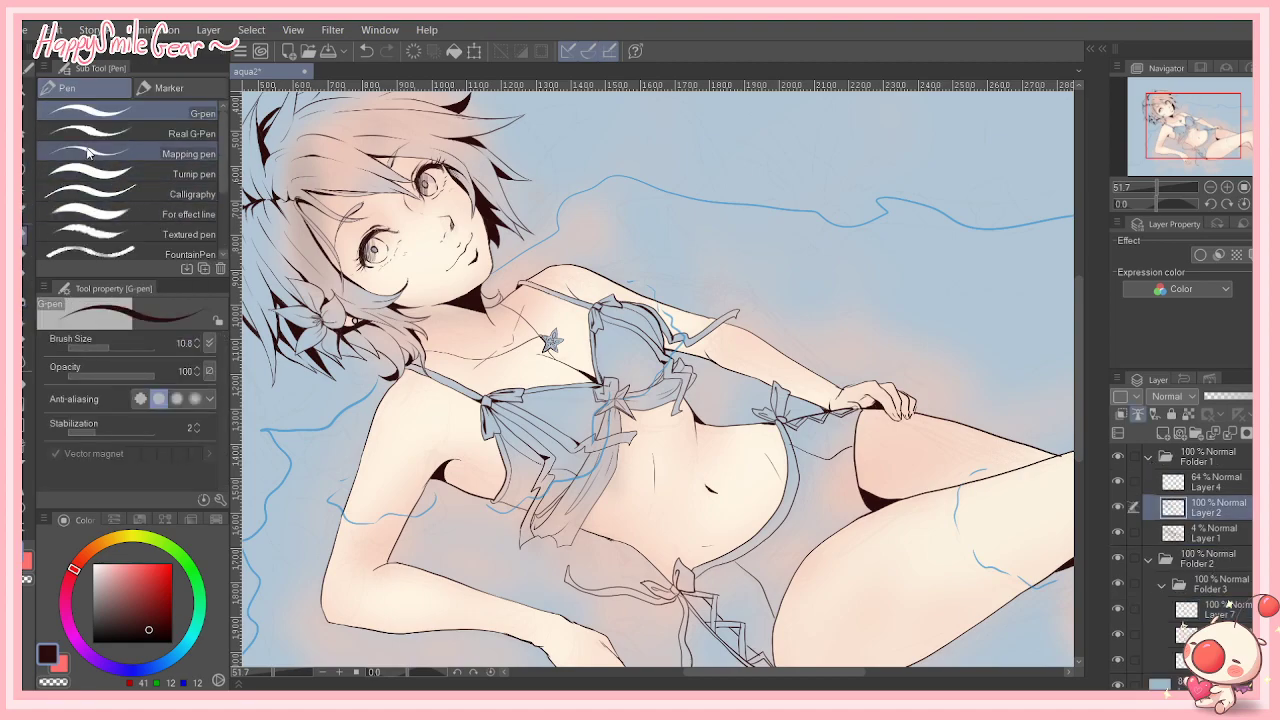
# Step: Try a stroke with the For effect line pen, undo it, and try the Mapping pen instead
pyautogui.click(85, 194)
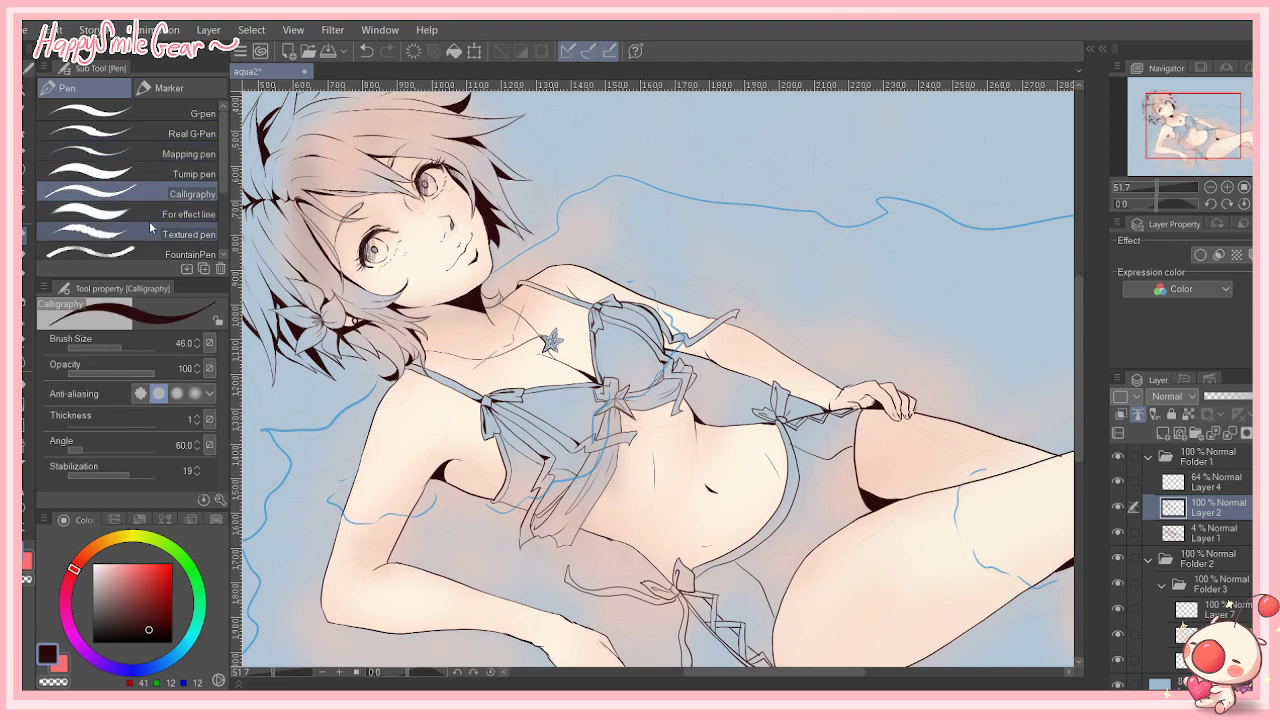
pyautogui.click(175, 220)
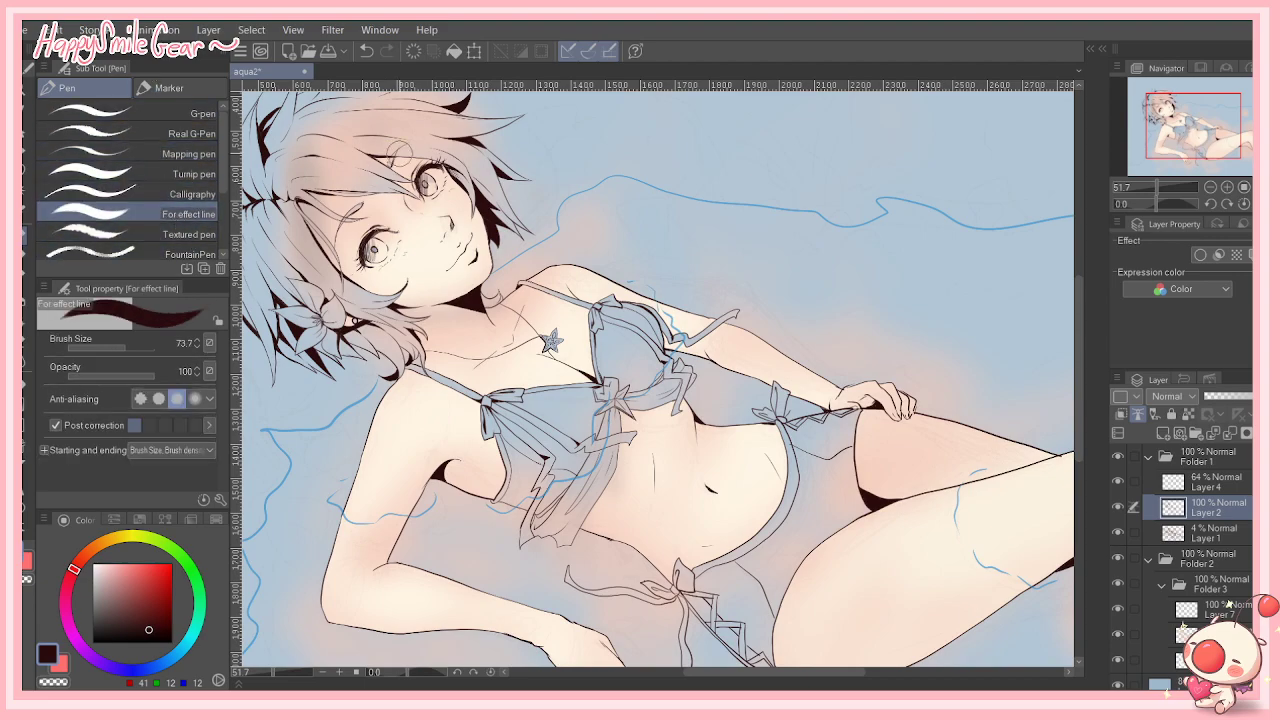
pyautogui.moveTo(631, 172); pyautogui.dragTo(759, 236)
pyautogui.click(366, 51)
pyautogui.click(180, 153)
pyautogui.click(367, 51)
# Step: Fill the small corner below the bikini top's ruffle, beside the waistline, with dark brown on Layer 2, using color margin 32.6 and area scaling 1
pyautogui.click(286, 671)
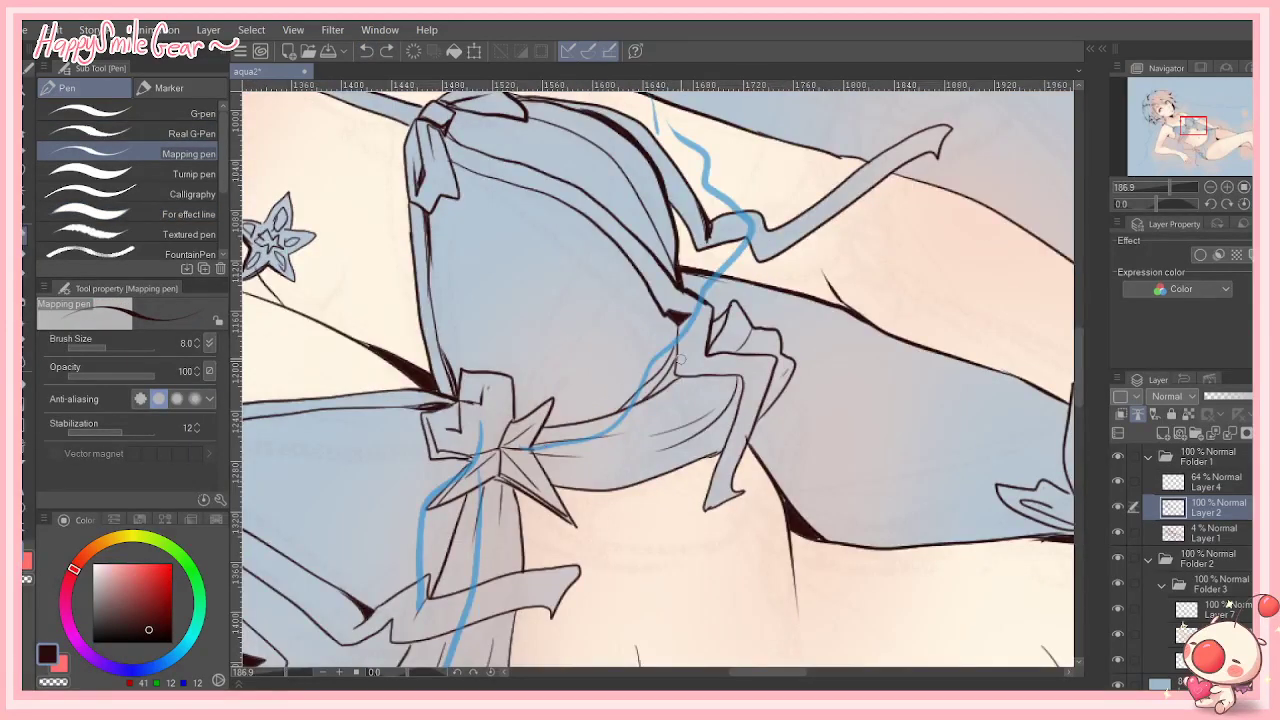
pyautogui.moveTo(1078, 362); pyautogui.dragTo(1079, 385)
pyautogui.moveTo(789, 673); pyautogui.dragTo(757, 686)
pyautogui.moveTo(1082, 365); pyautogui.dragTo(1082, 394)
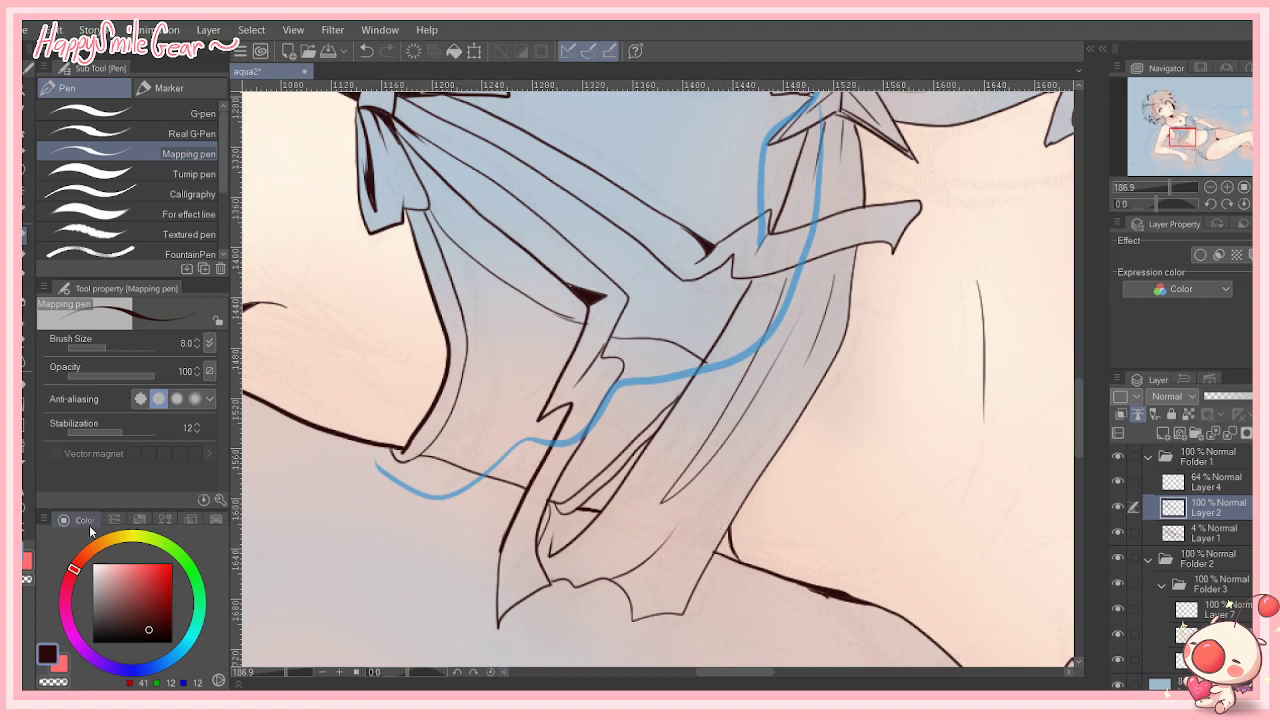
pyautogui.click(23, 383)
pyautogui.click(731, 543)
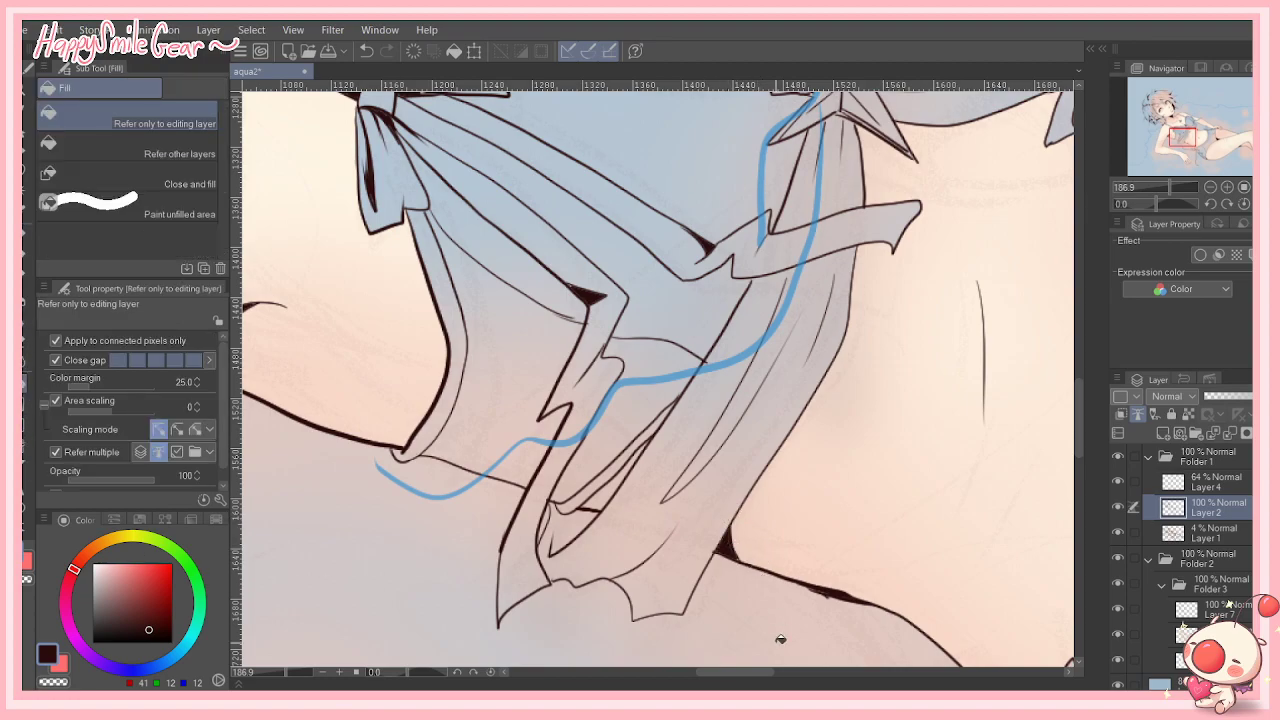
pyautogui.click(366, 53)
pyautogui.click(742, 554)
pyautogui.click(366, 51)
pyautogui.click(743, 549)
pyautogui.moveTo(283, 671); pyautogui.dragTo(272, 670)
pyautogui.moveTo(1077, 361); pyautogui.dragTo(1080, 310)
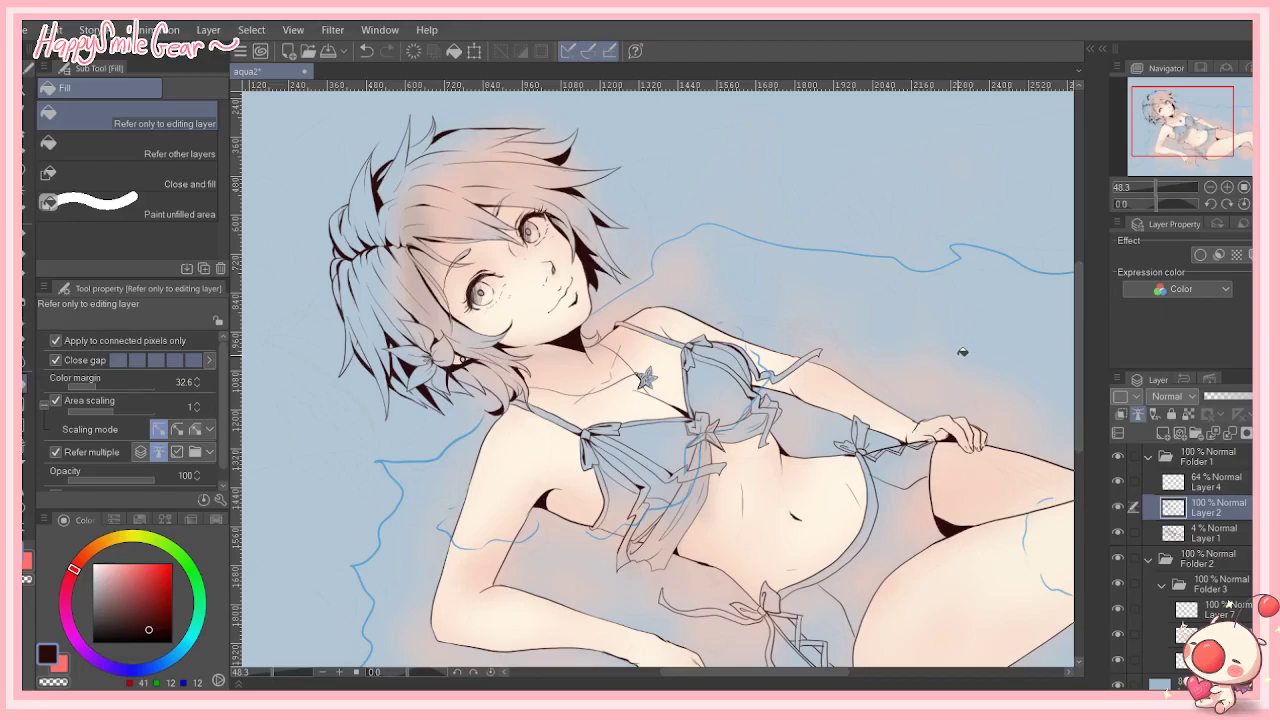
# Step: Set Layer 7 to 69% opacity and airbrush muted brown shading (RGB 146, 103, 103) over the hair along the forehead
pyautogui.click(1229, 605)
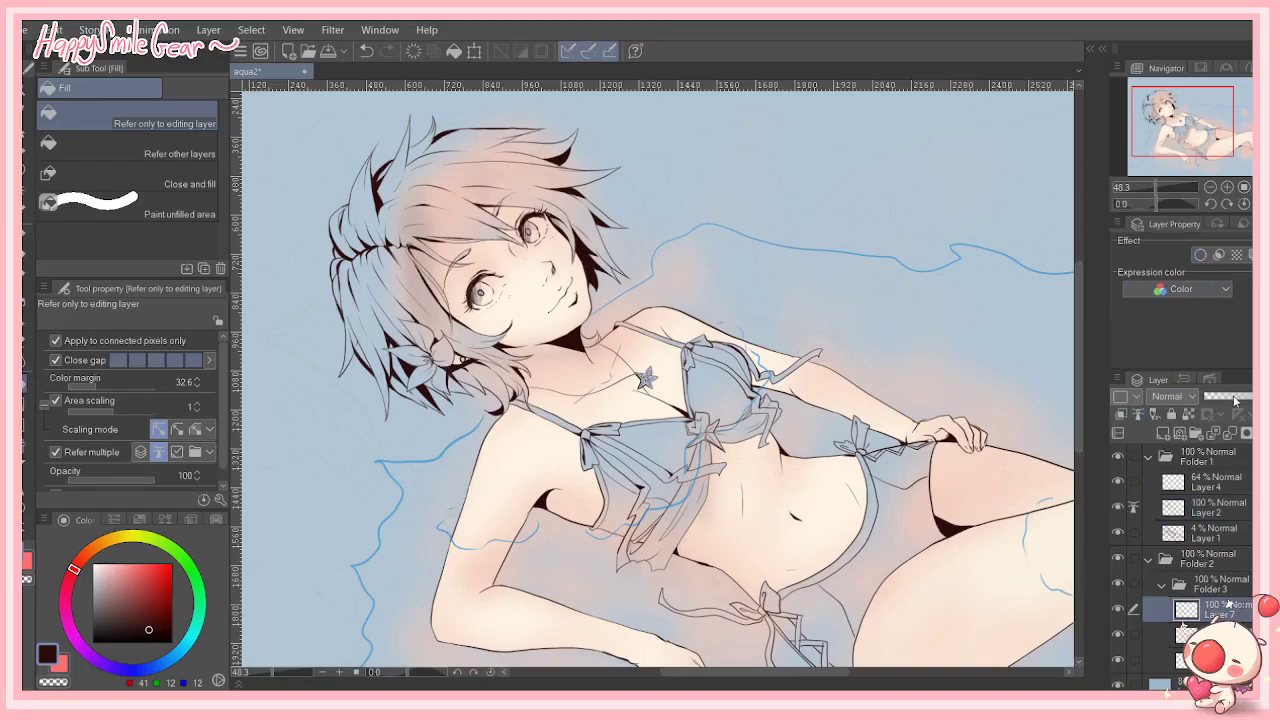
pyautogui.click(116, 571)
pyautogui.moveTo(116, 578); pyautogui.dragTo(121, 591)
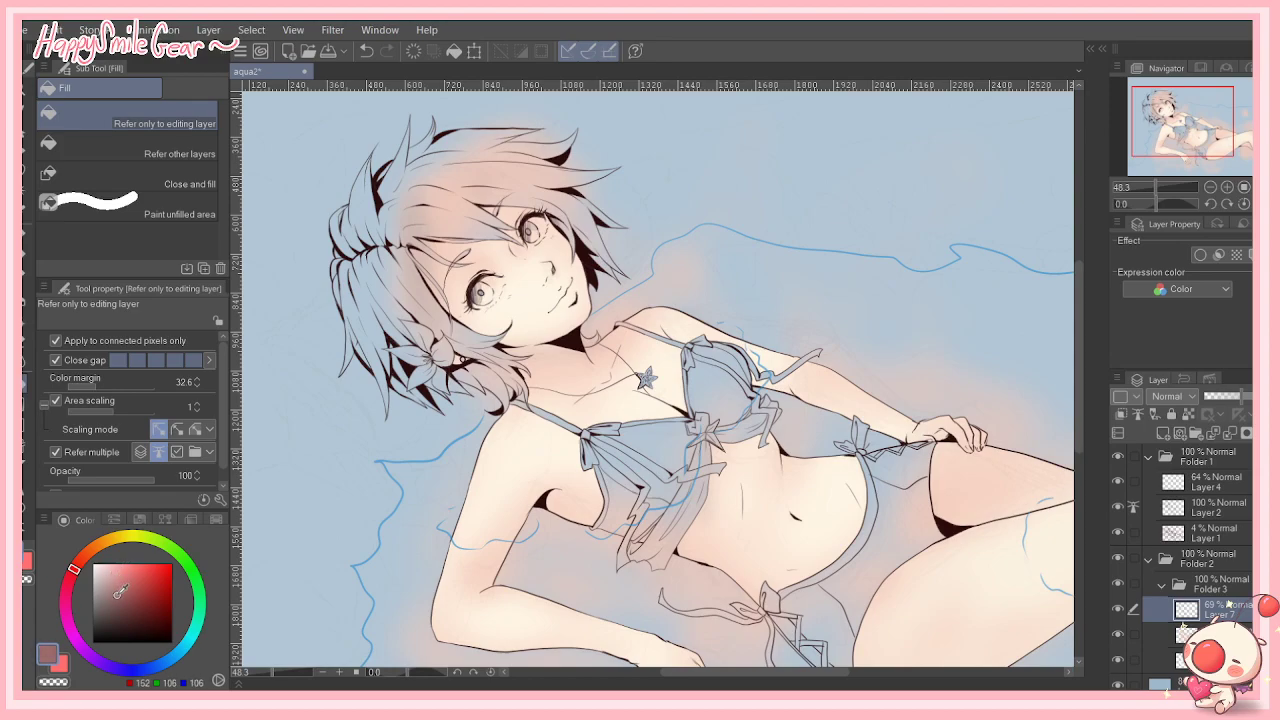
pyautogui.click(22, 300)
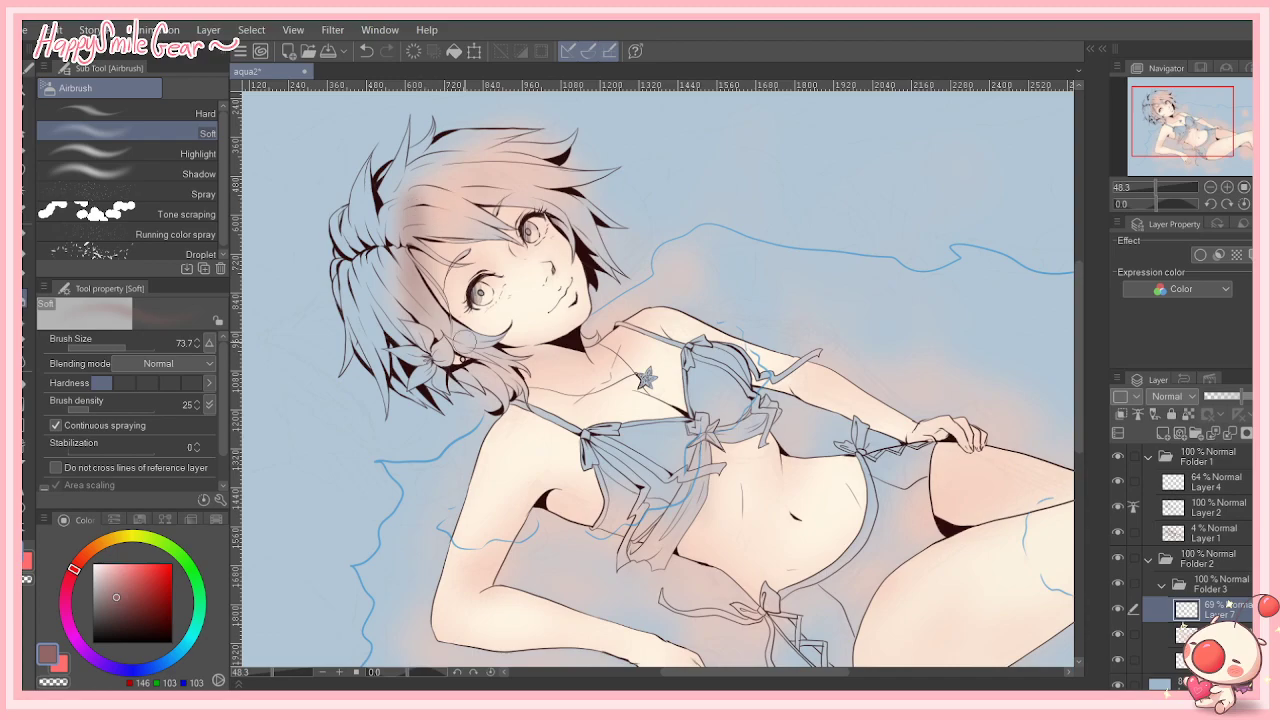
pyautogui.moveTo(406, 247); pyautogui.dragTo(579, 167)
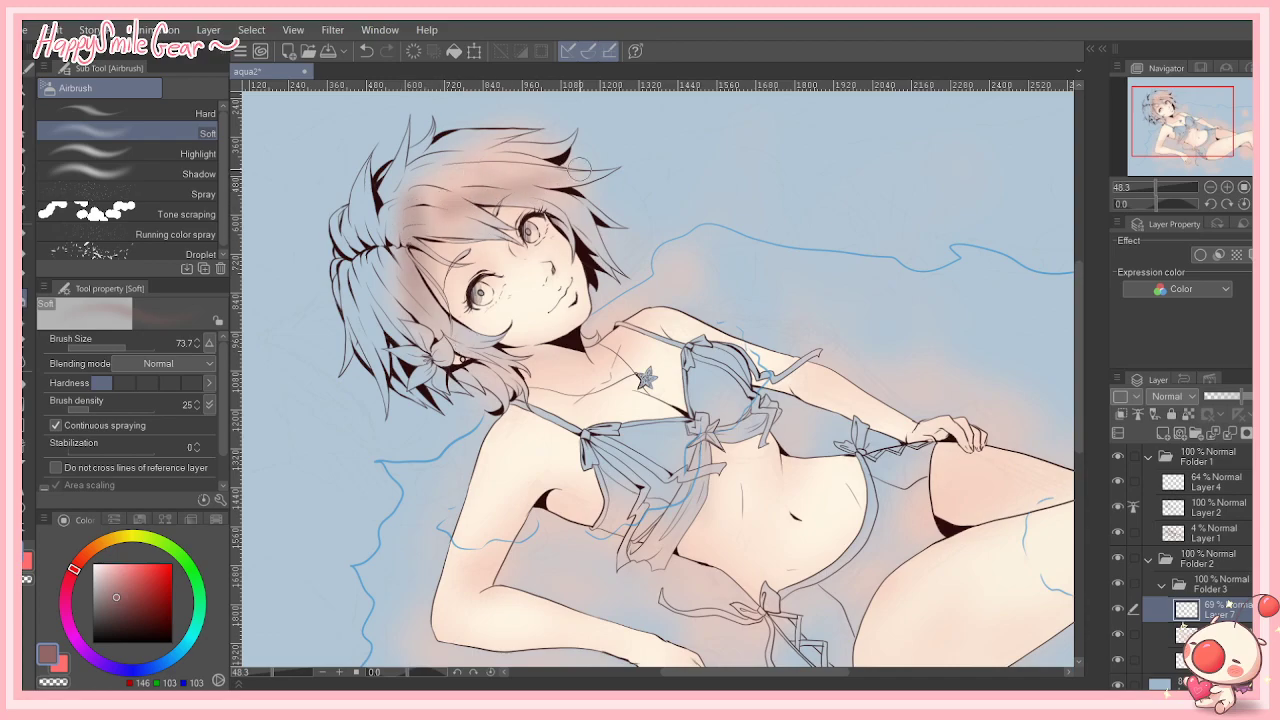
# Step: Shift the shading color to mauve (RGB 146, 103, 122) and airbrush it below the top's ruffles, under the armpit and at the elbow
pyautogui.click(148, 668)
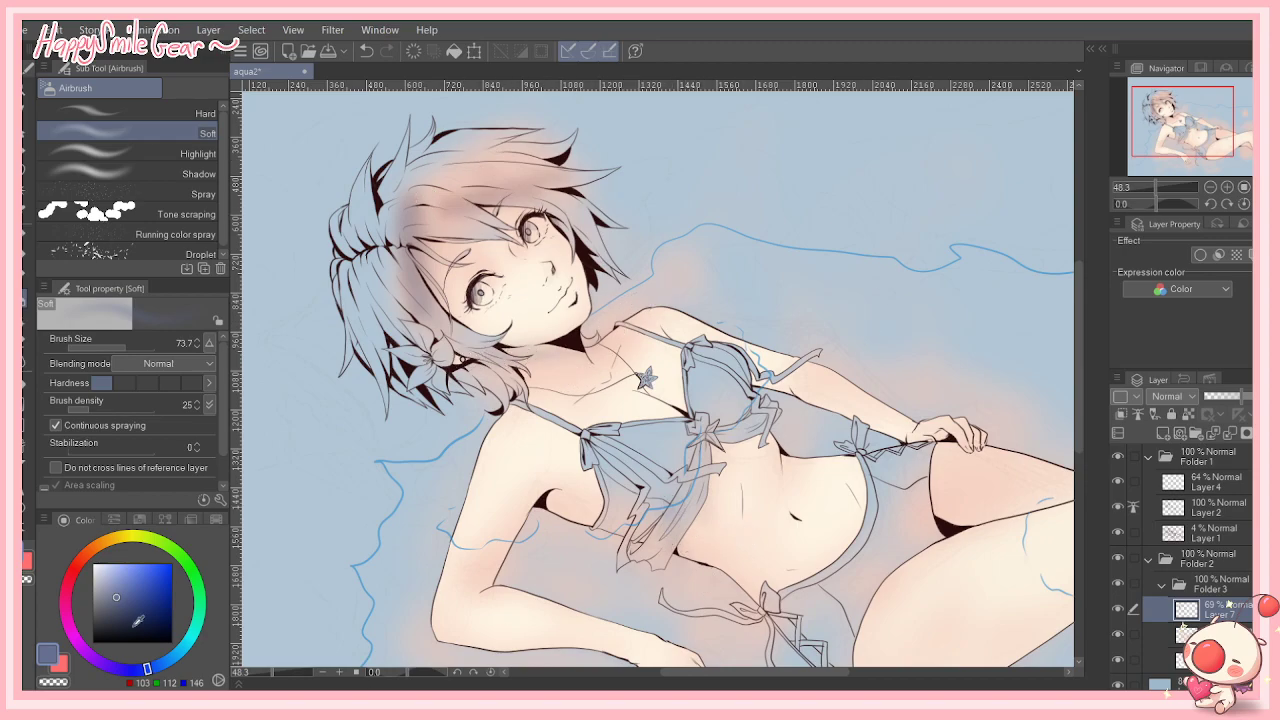
pyautogui.click(66, 599)
pyautogui.moveTo(687, 555); pyautogui.dragTo(722, 592)
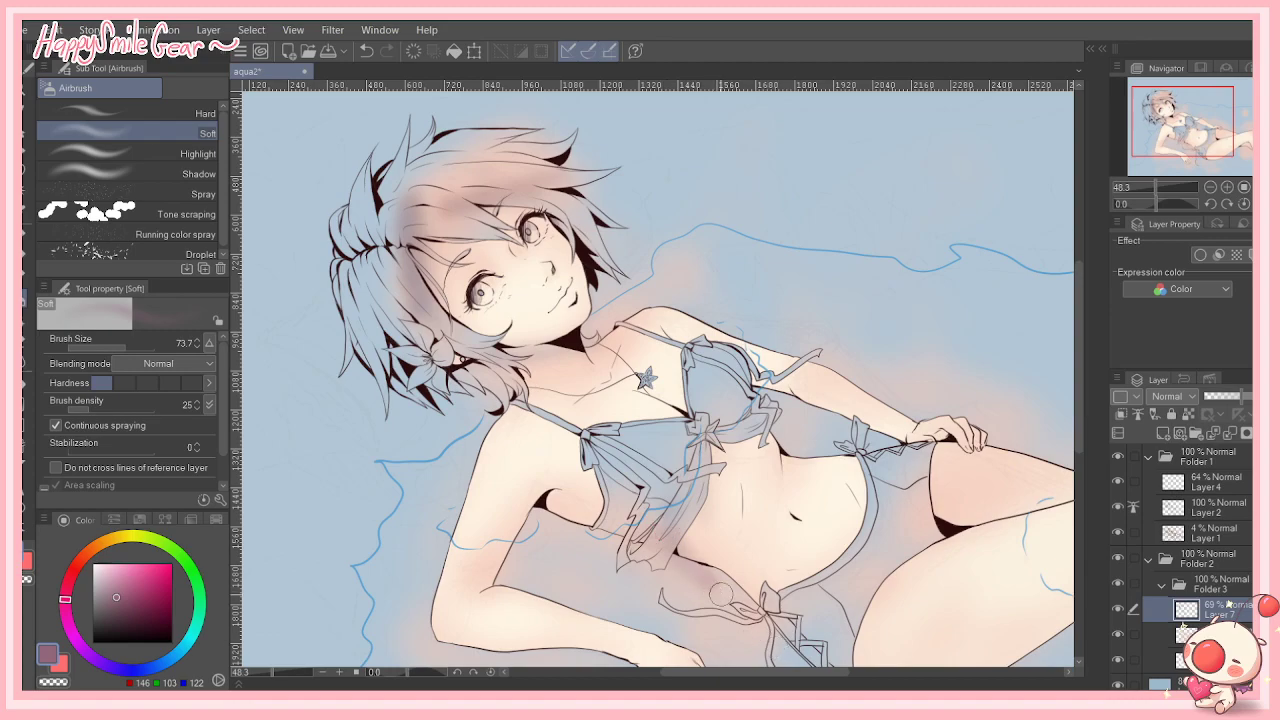
pyautogui.moveTo(567, 501)
pyautogui.mouseDown()
pyautogui.moveTo(562, 524)
pyautogui.moveTo(614, 525)
pyautogui.mouseUp()
pyautogui.moveTo(485, 588); pyautogui.dragTo(508, 568)
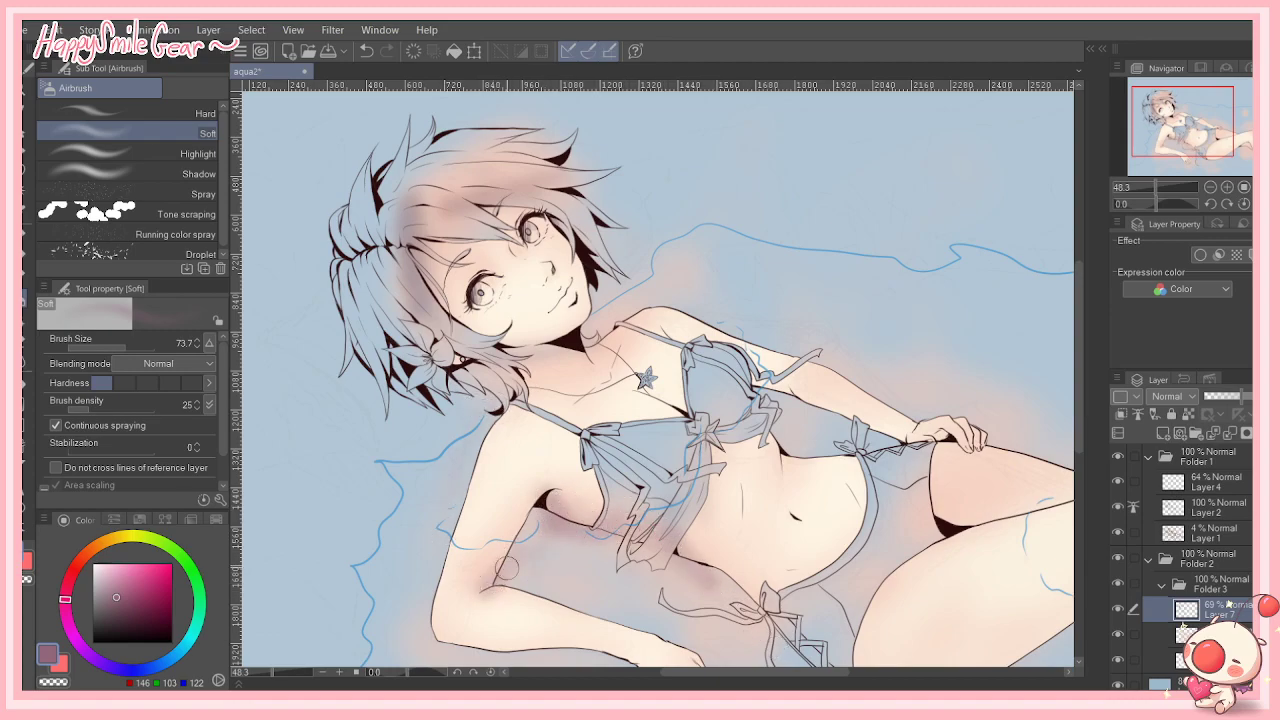
# Step: Airbrush the mauve shading onto the neck below the chin, beside the waist and under the centre of the bikini top
pyautogui.moveTo(587, 341); pyautogui.dragTo(594, 349)
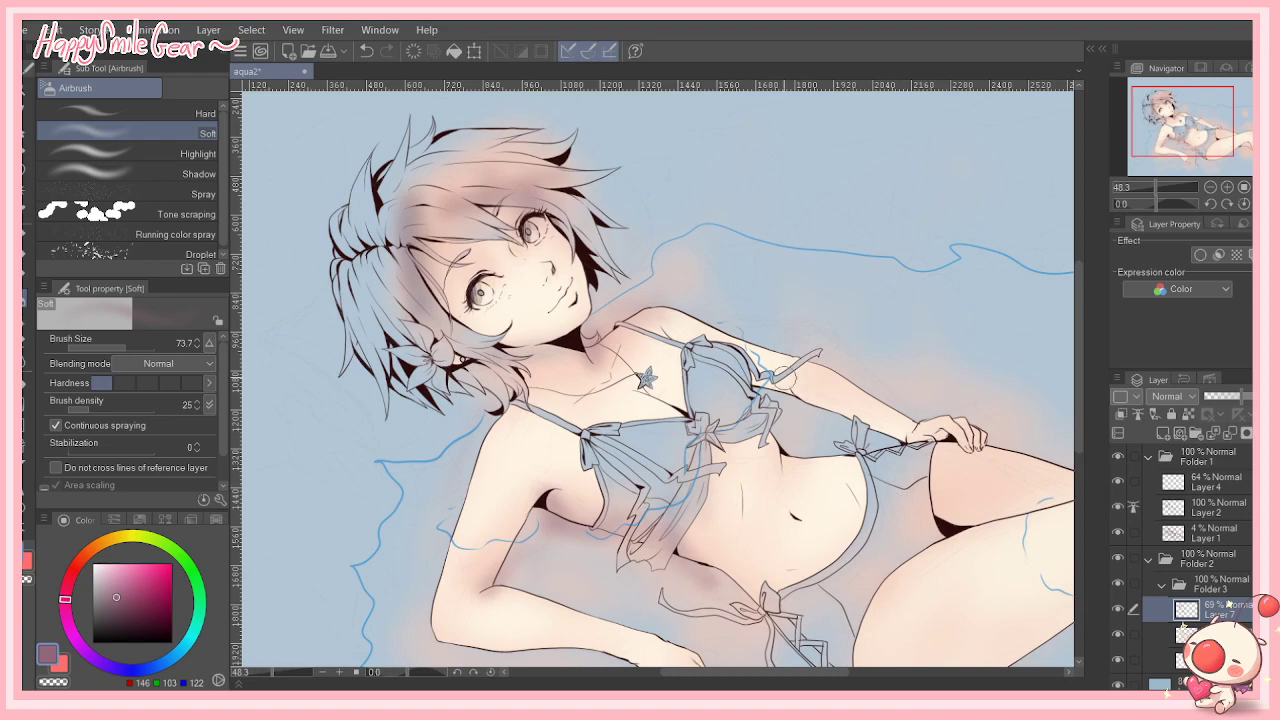
pyautogui.moveTo(908, 437); pyautogui.dragTo(887, 430)
pyautogui.moveTo(771, 395)
pyautogui.mouseDown()
pyautogui.moveTo(787, 433)
pyautogui.moveTo(752, 426)
pyautogui.moveTo(703, 446)
pyautogui.moveTo(685, 419)
pyautogui.mouseUp()
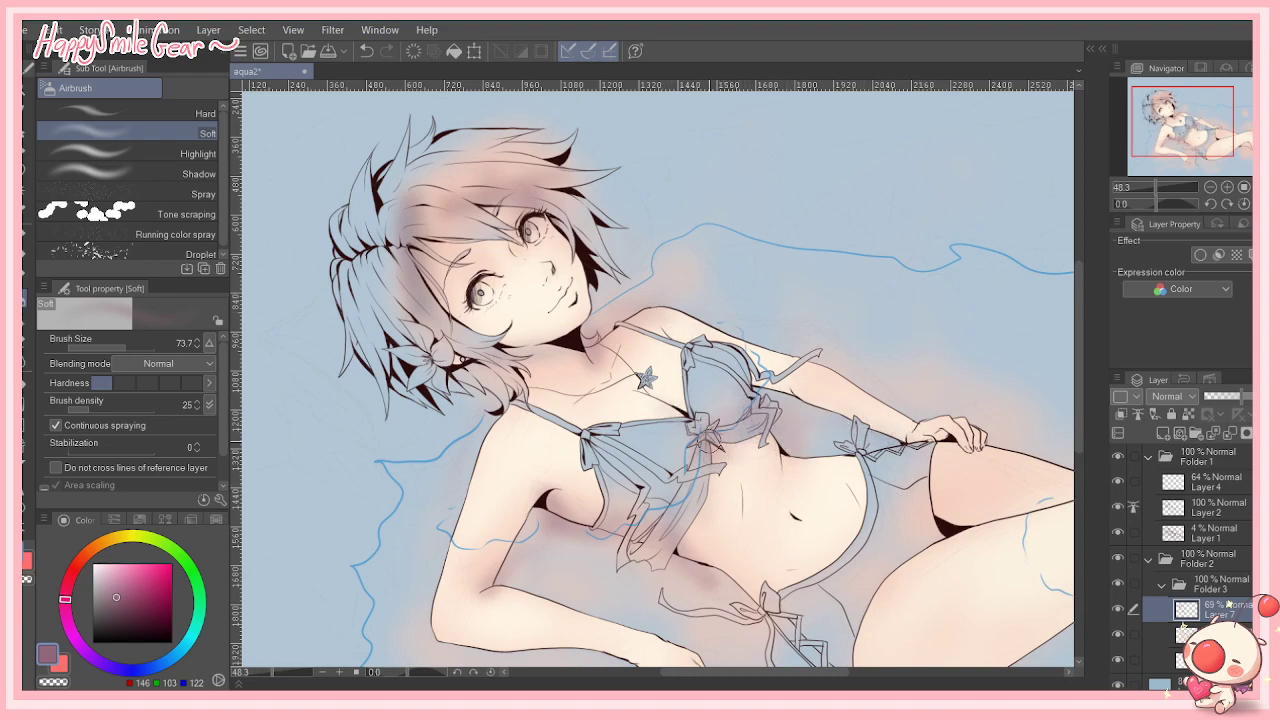
# Step: Change the colour to a warm tan (RGB 215, 160, 139) and airbrush it over the middle of the bikini top
pyautogui.click(75, 571)
pyautogui.moveTo(140, 563); pyautogui.dragTo(122, 577)
pyautogui.click(86, 553)
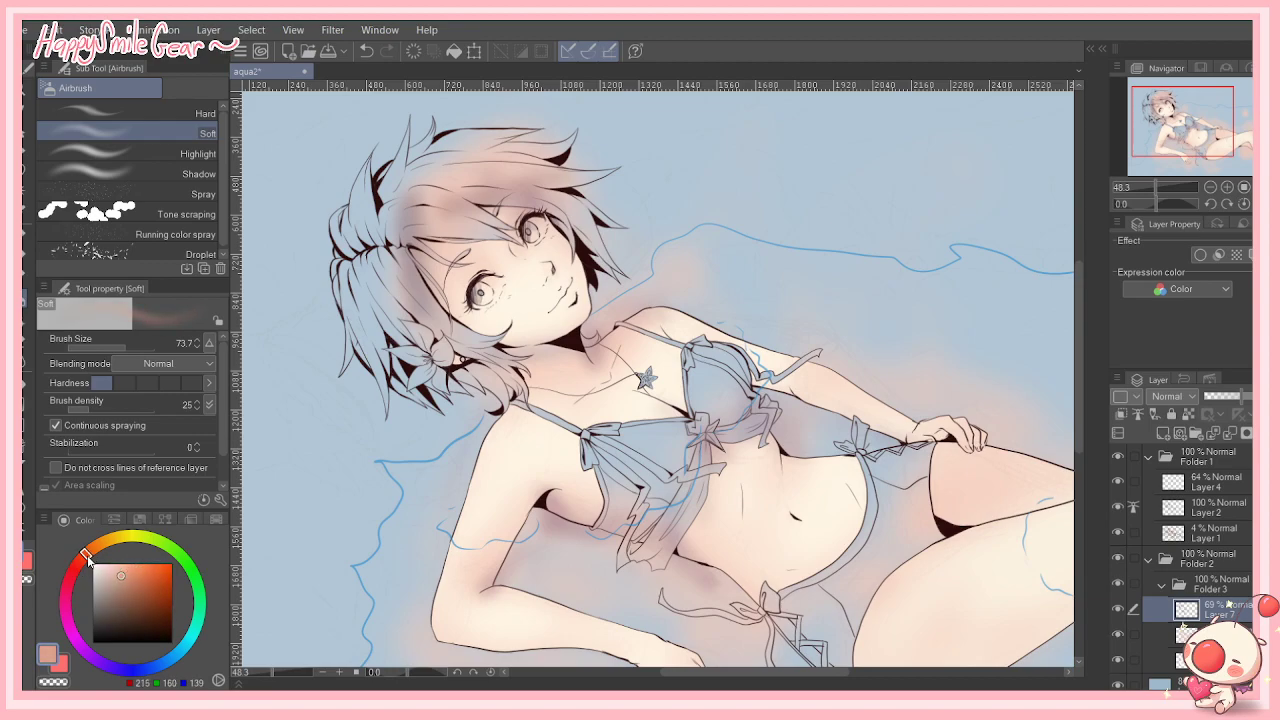
pyautogui.moveTo(664, 394); pyautogui.dragTo(705, 459)
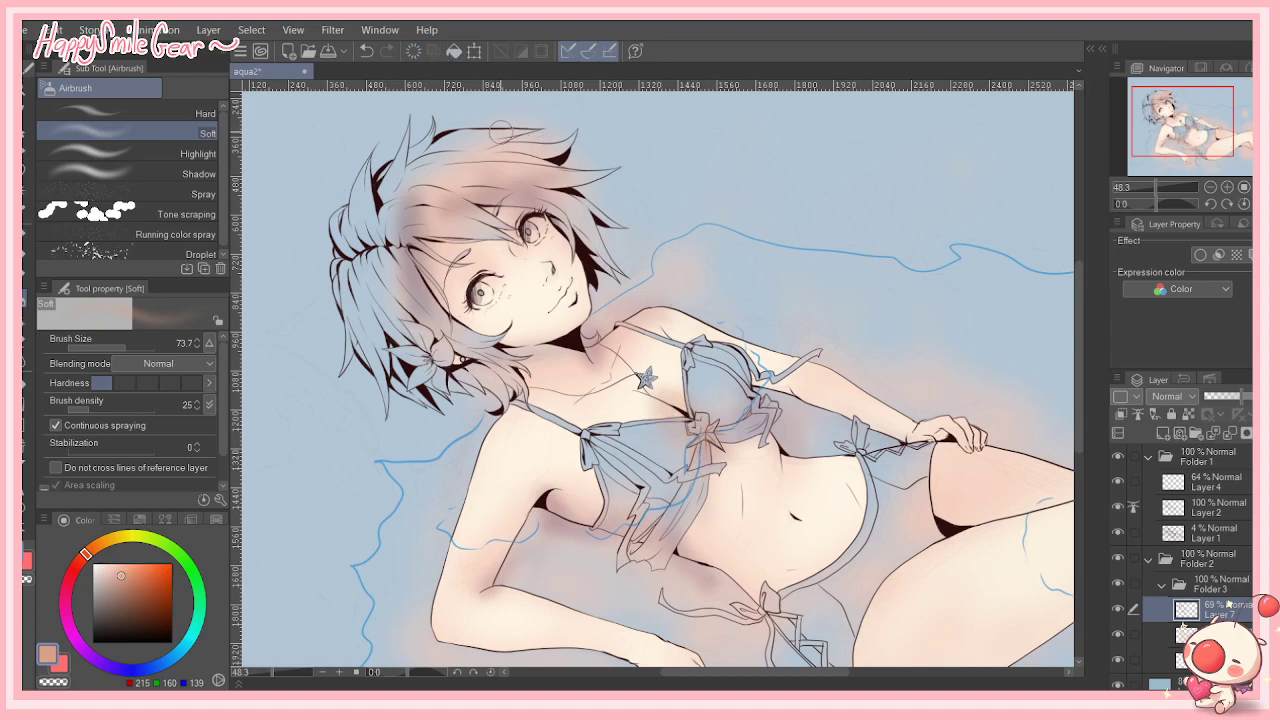
pyautogui.moveTo(682, 370)
pyautogui.mouseDown()
pyautogui.moveTo(668, 430)
pyautogui.moveTo(690, 450)
pyautogui.moveTo(710, 430)
pyautogui.moveTo(686, 393)
pyautogui.moveTo(667, 426)
pyautogui.moveTo(702, 448)
pyautogui.moveTo(691, 397)
pyautogui.moveTo(703, 459)
pyautogui.mouseUp()
# Step: Airbrush blush in light pink (RGB 237, 181, 183) below both eyes and build it up with paler peach (RGB 246, 212, 204)
pyautogui.click(72, 571)
pyautogui.click(113, 567)
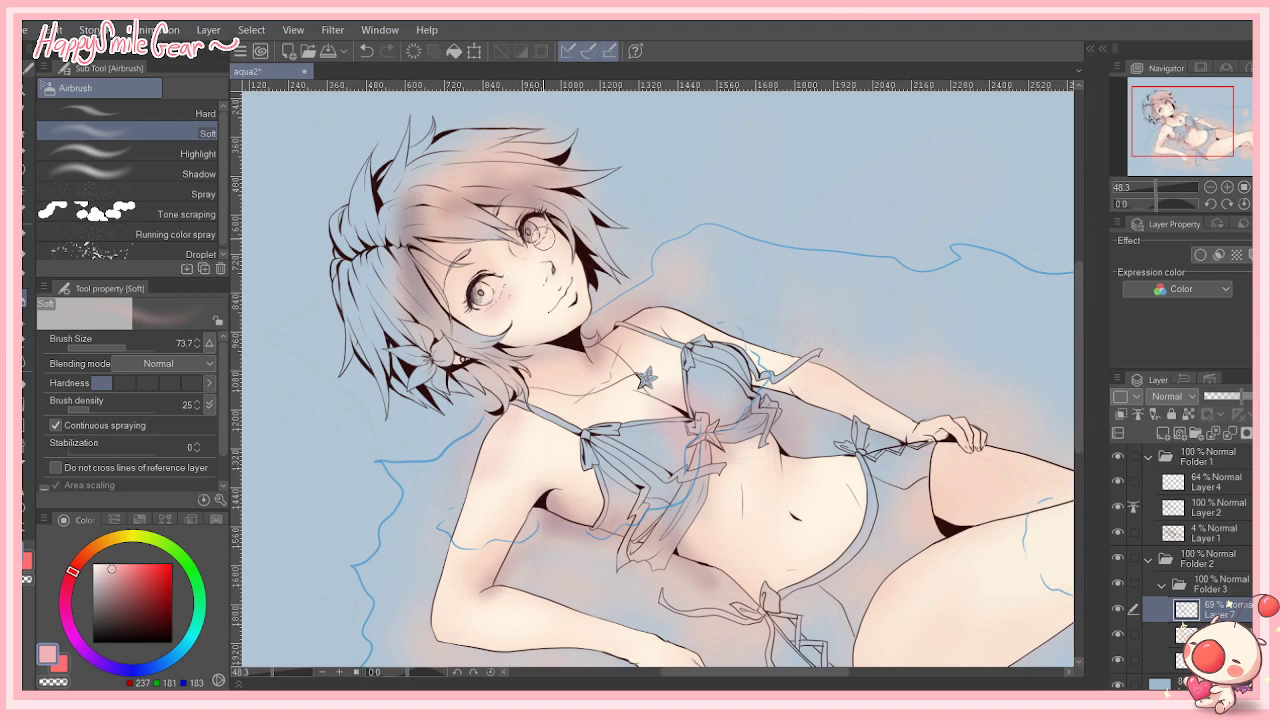
pyautogui.moveTo(551, 219); pyautogui.dragTo(542, 235)
pyautogui.moveTo(100, 557); pyautogui.dragTo(120, 551)
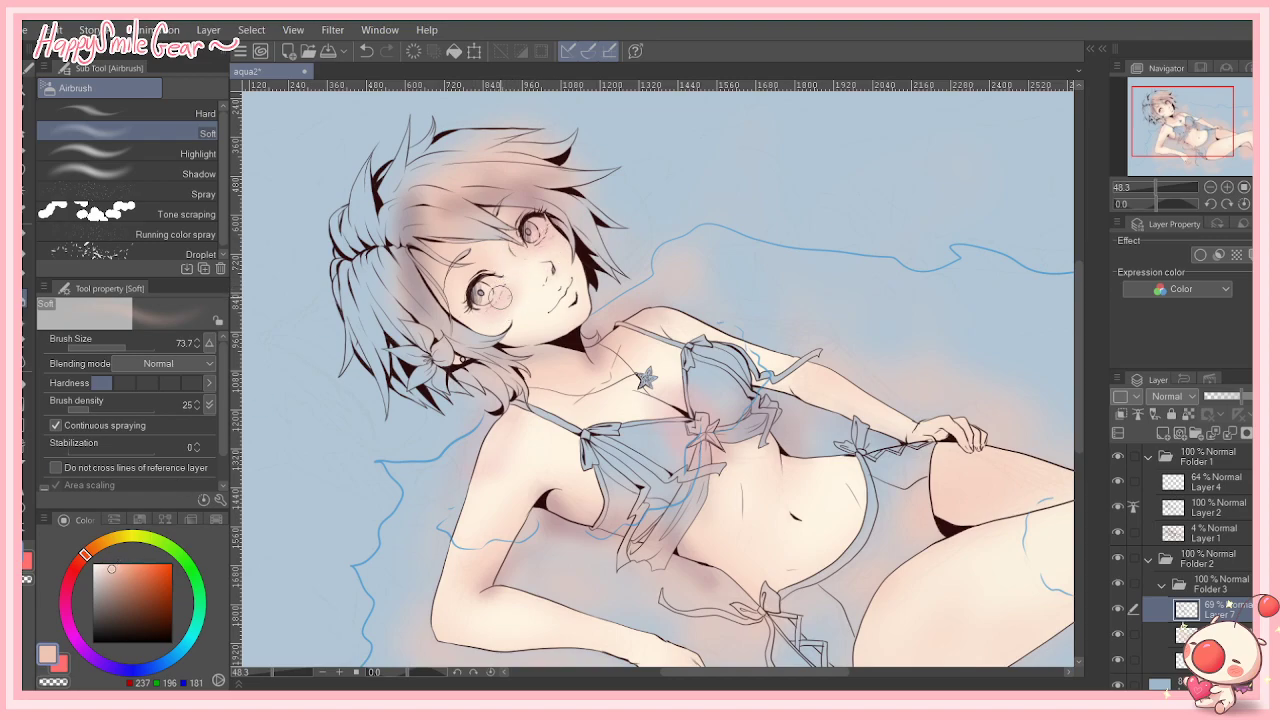
pyautogui.click(82, 558)
pyautogui.moveTo(112, 564); pyautogui.dragTo(106, 566)
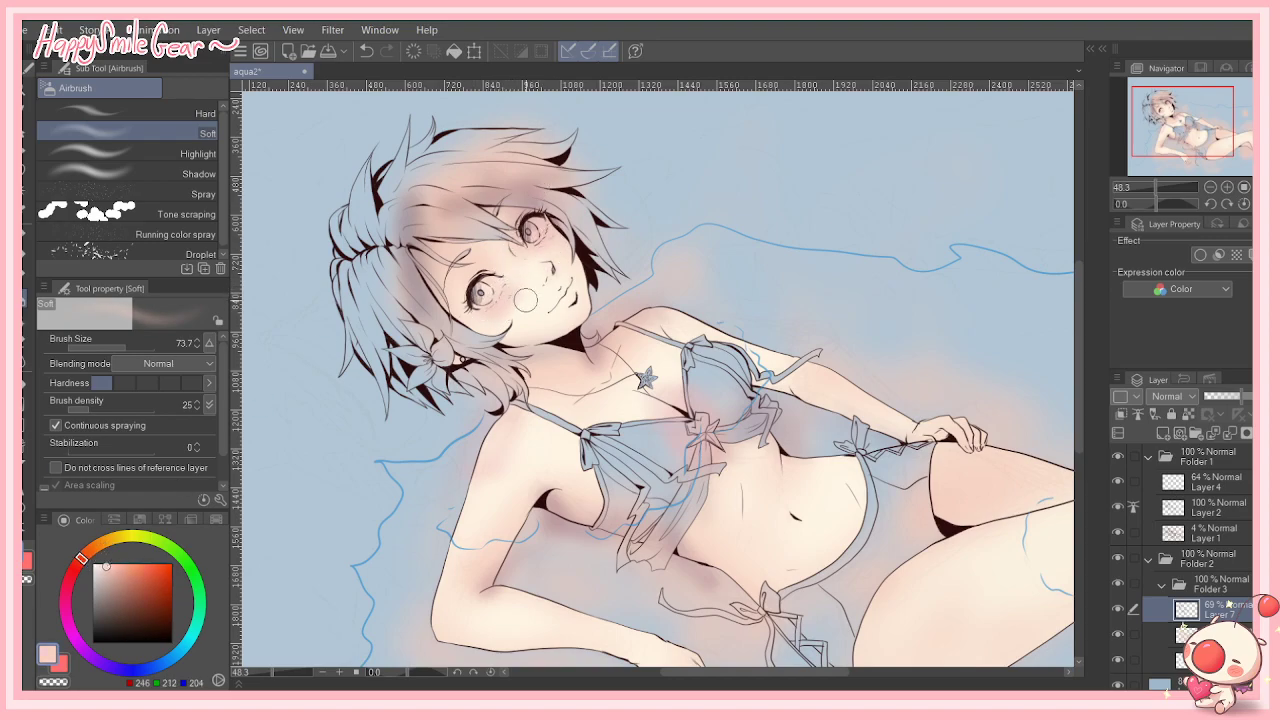
# Step: Sample the skin tone, shift it to greyish pink (RGB 191, 167, 167) and switch to the G-pen at size 10.8
pyautogui.keyDown('alt'); pyautogui.click(524, 305); pyautogui.keyUp('alt')
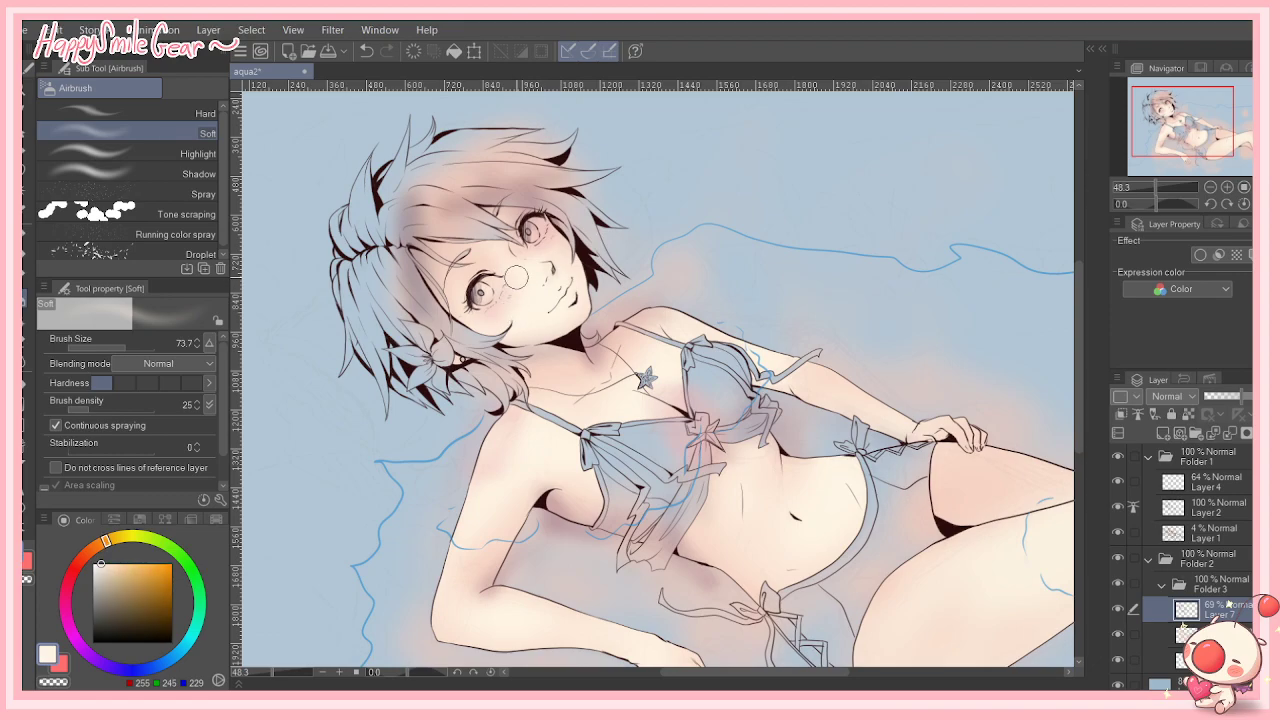
pyautogui.click(75, 570)
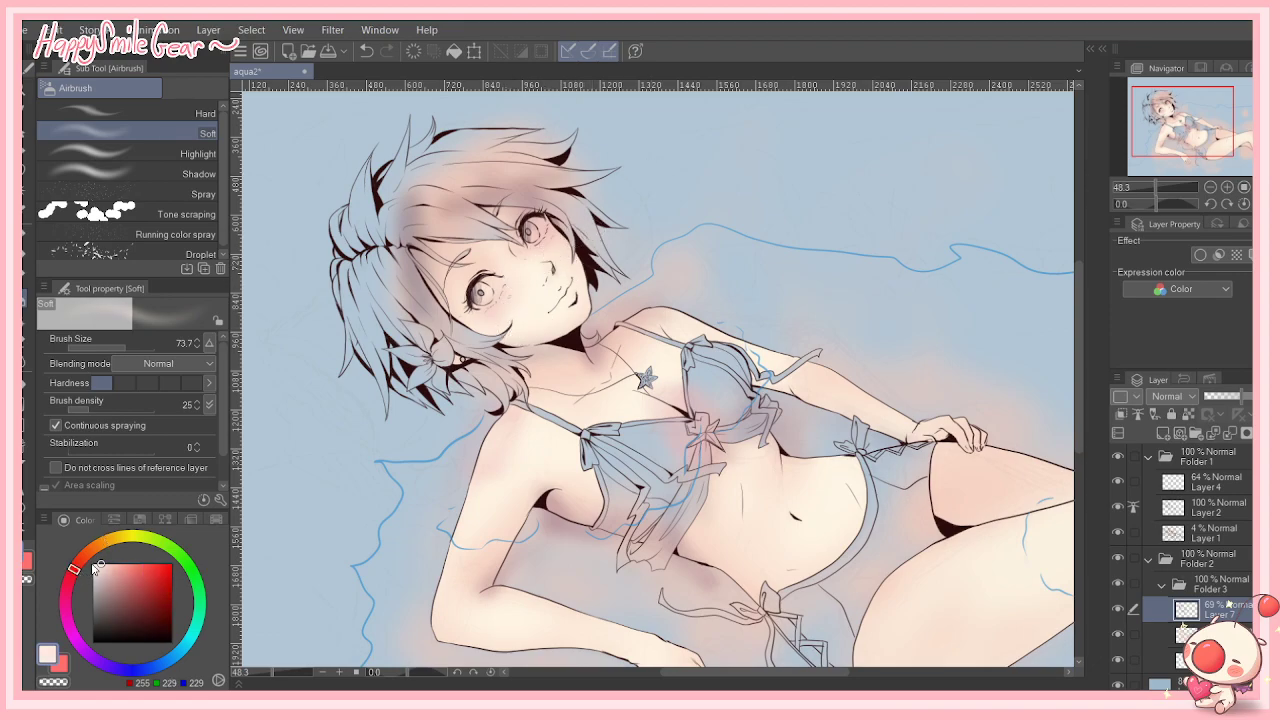
pyautogui.moveTo(115, 570); pyautogui.dragTo(105, 578)
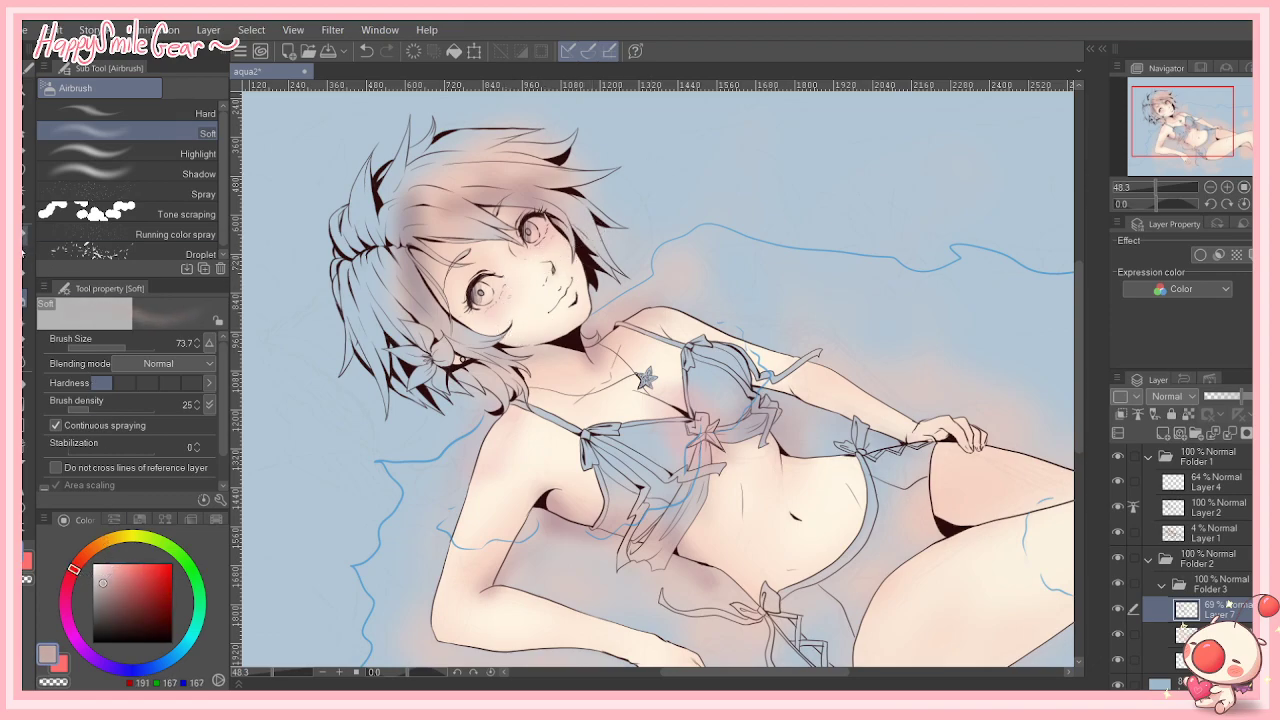
pyautogui.press('p')
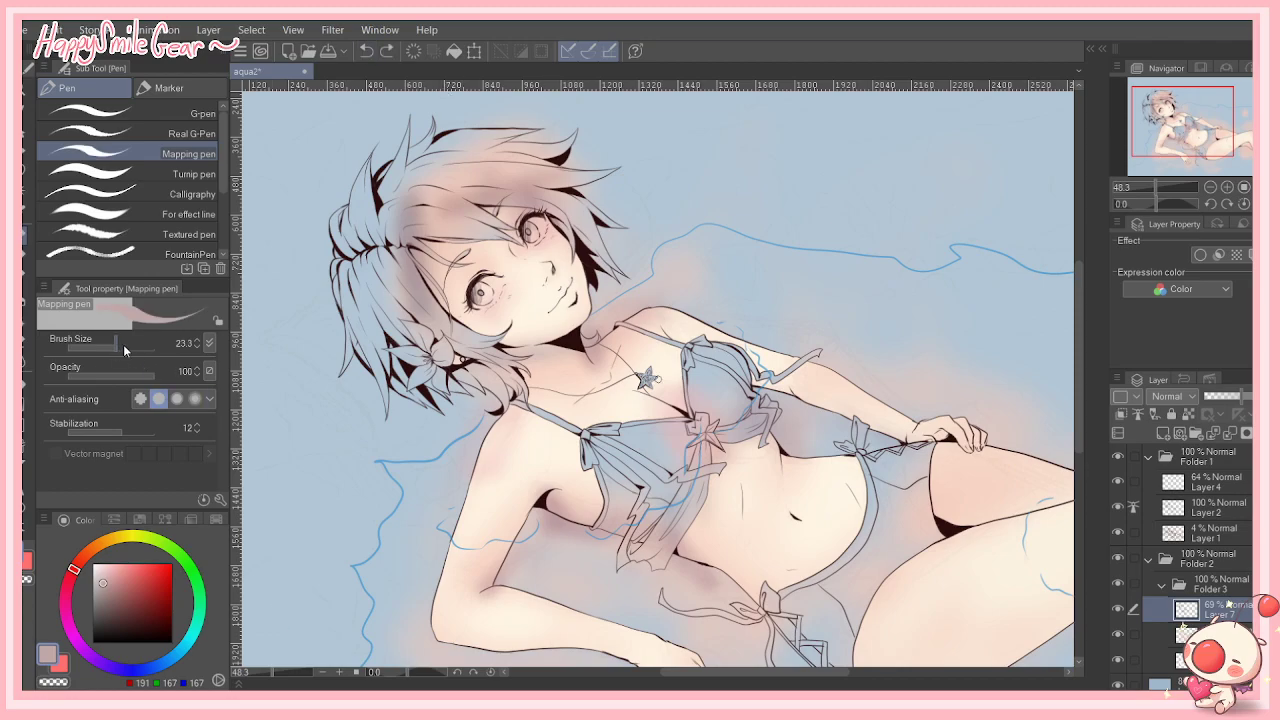
pyautogui.click(138, 115)
pyautogui.click(278, 672)
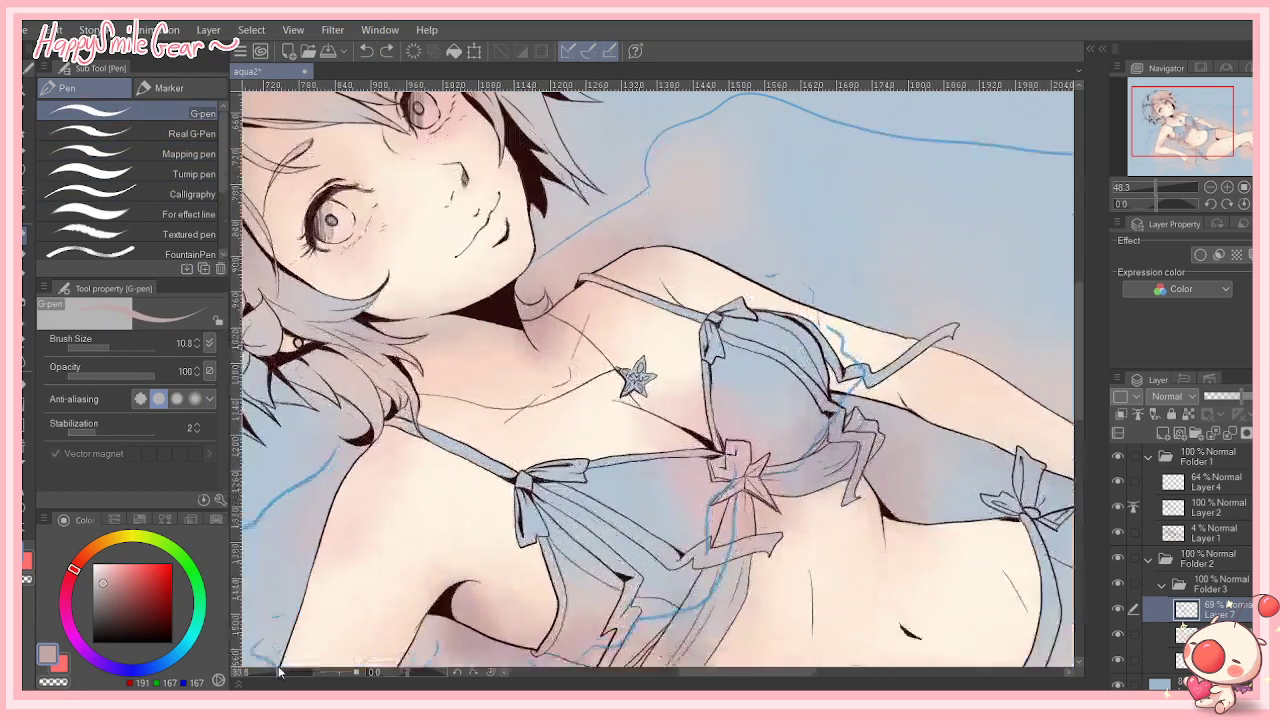
pyautogui.moveTo(466, 180)
pyautogui.mouseDown()
pyautogui.moveTo(447, 209)
pyautogui.moveTo(457, 192)
pyautogui.mouseUp()
pyautogui.click(366, 51)
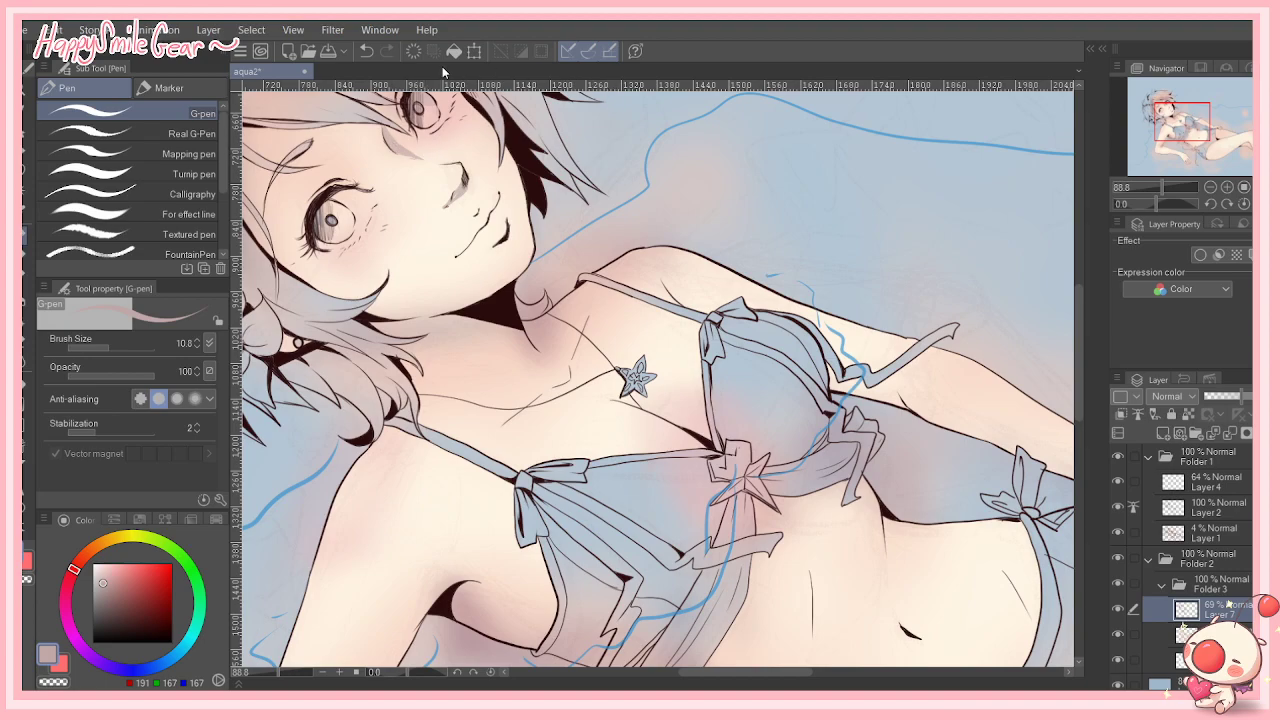
pyautogui.click(370, 54)
pyautogui.click(371, 55)
pyautogui.click(371, 55)
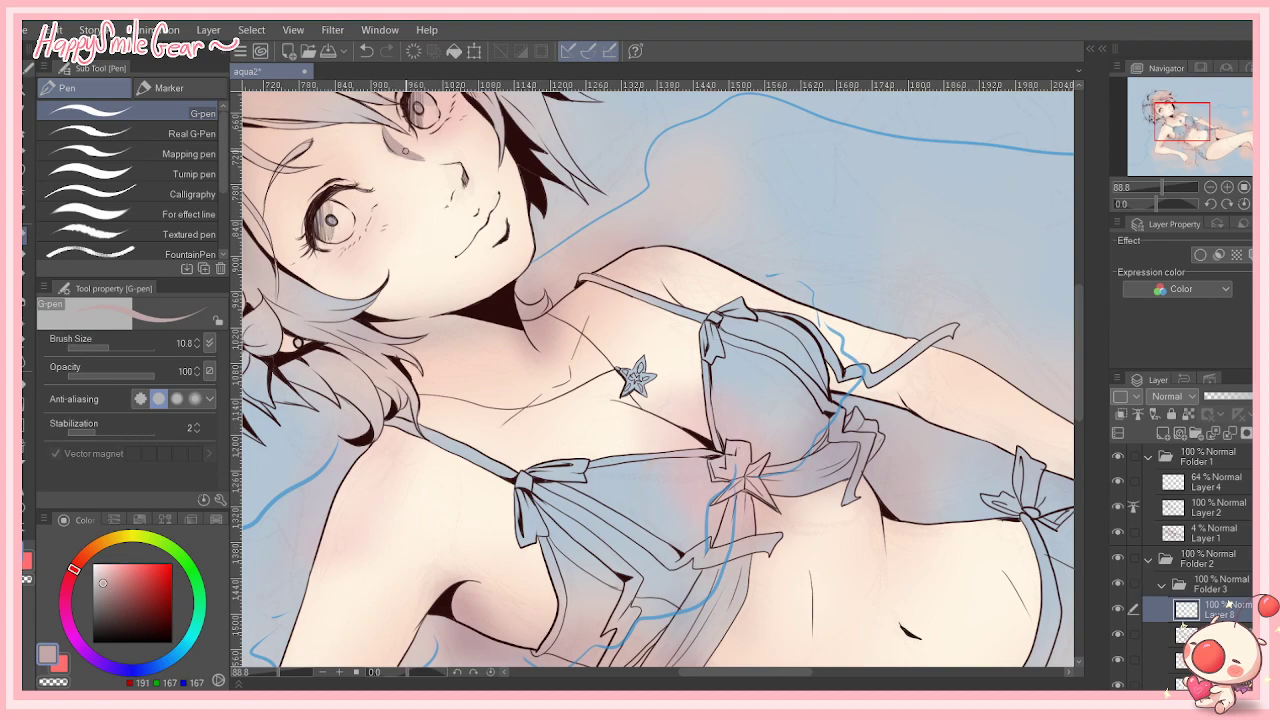
# Step: On a new layer above Layer 7, draw hard-edged greyish pink shadows on the nose bridge and eyelid beneath the bangs
pyautogui.moveTo(1074, 350); pyautogui.dragTo(1080, 294)
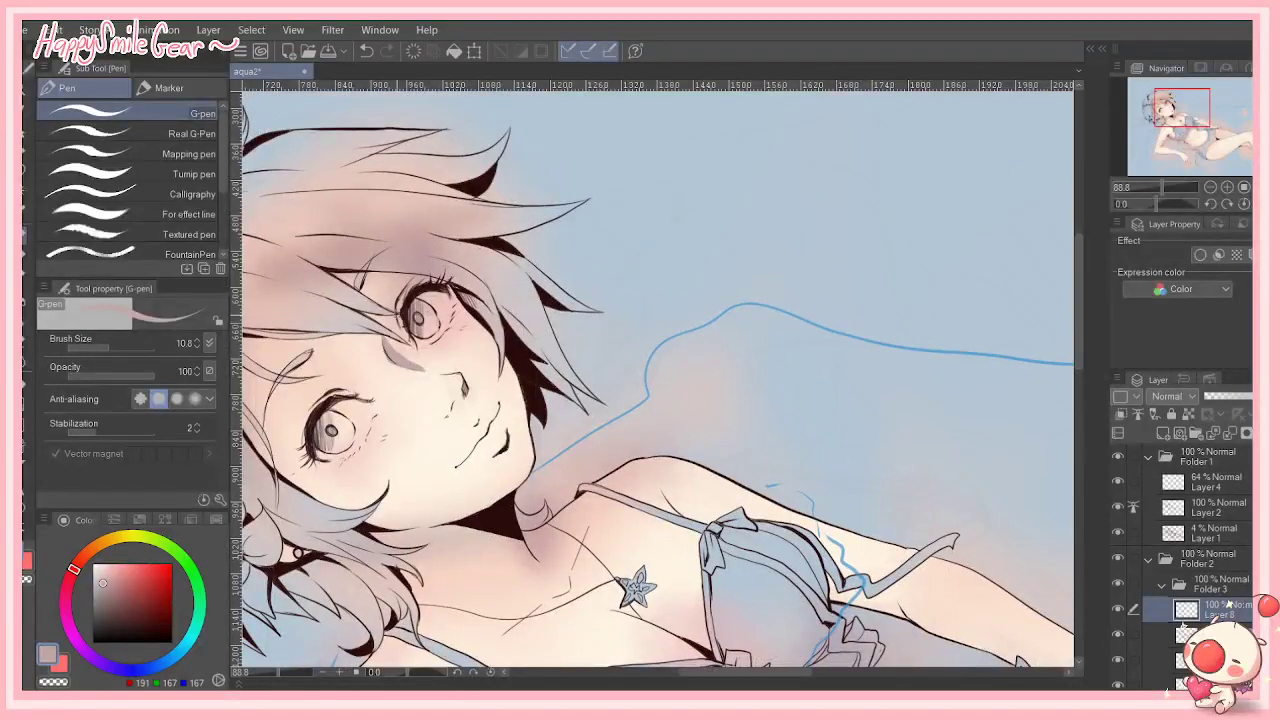
pyautogui.moveTo(368, 312); pyautogui.dragTo(398, 334)
pyautogui.moveTo(351, 270)
pyautogui.mouseDown()
pyautogui.moveTo(400, 316)
pyautogui.moveTo(412, 276)
pyautogui.mouseUp()
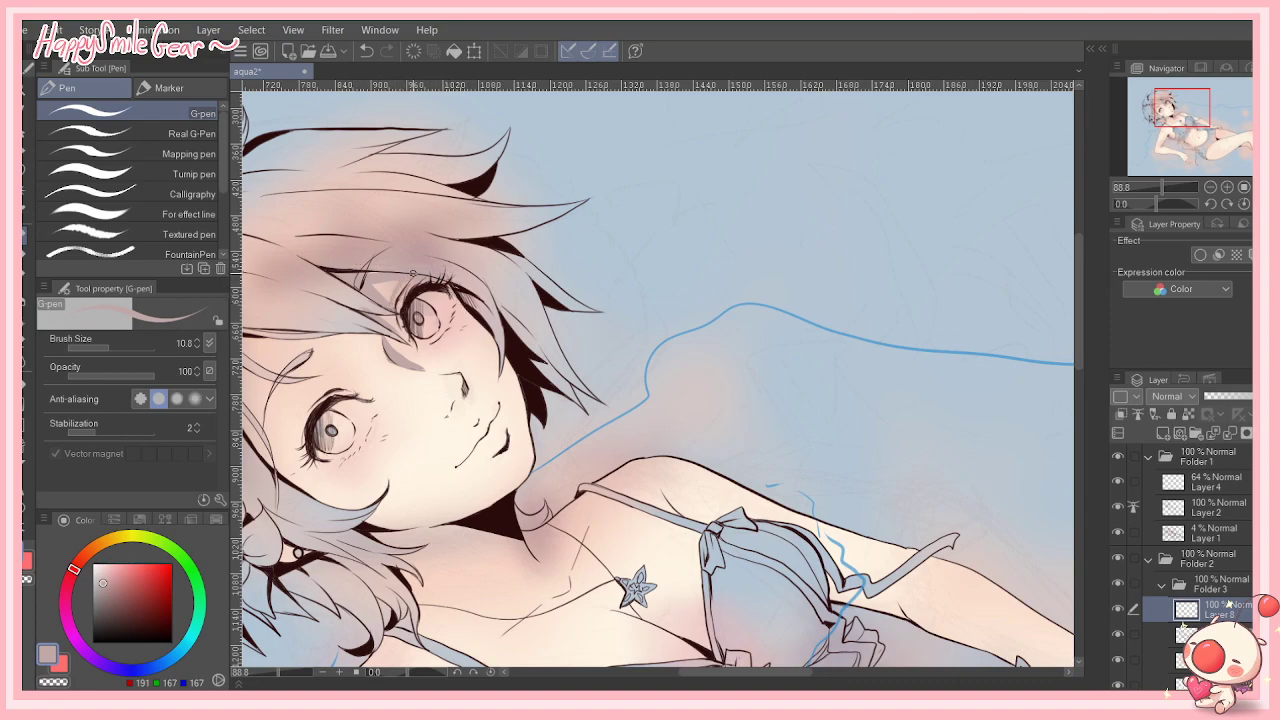
pyautogui.moveTo(390, 304); pyautogui.dragTo(408, 346)
pyautogui.moveTo(390, 351); pyautogui.dragTo(368, 325)
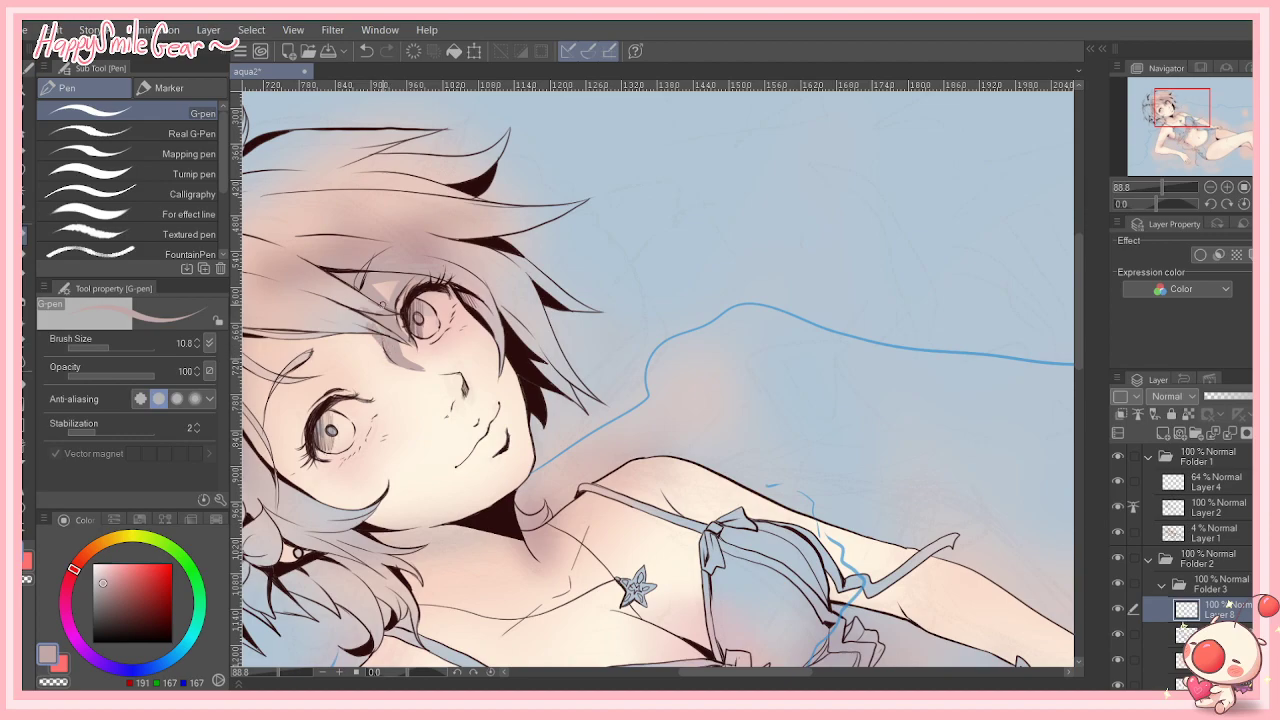
# Step: Draw hard-edged shadows above the unobscured eye, at its outer corner and along the hair strands framing the forehead and cheek
pyautogui.moveTo(732, 678); pyautogui.dragTo(705, 681)
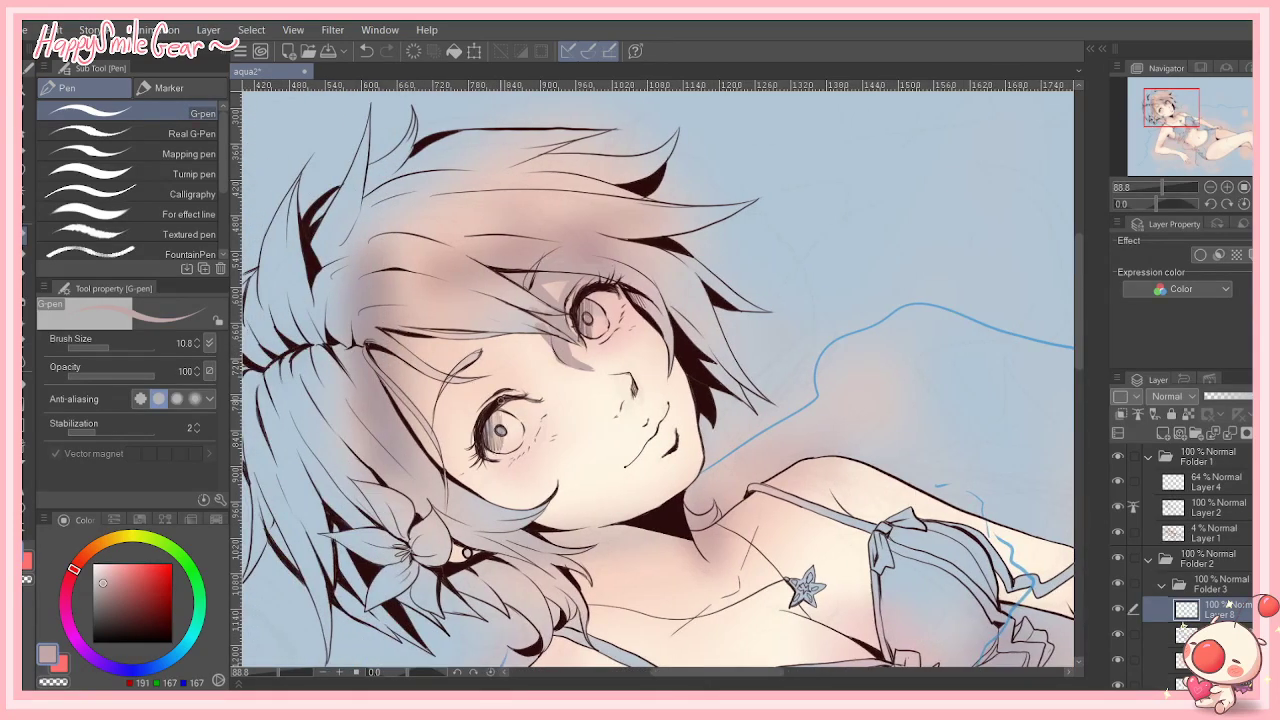
pyautogui.moveTo(515, 385)
pyautogui.mouseDown()
pyautogui.moveTo(476, 403)
pyautogui.moveTo(497, 387)
pyautogui.mouseUp()
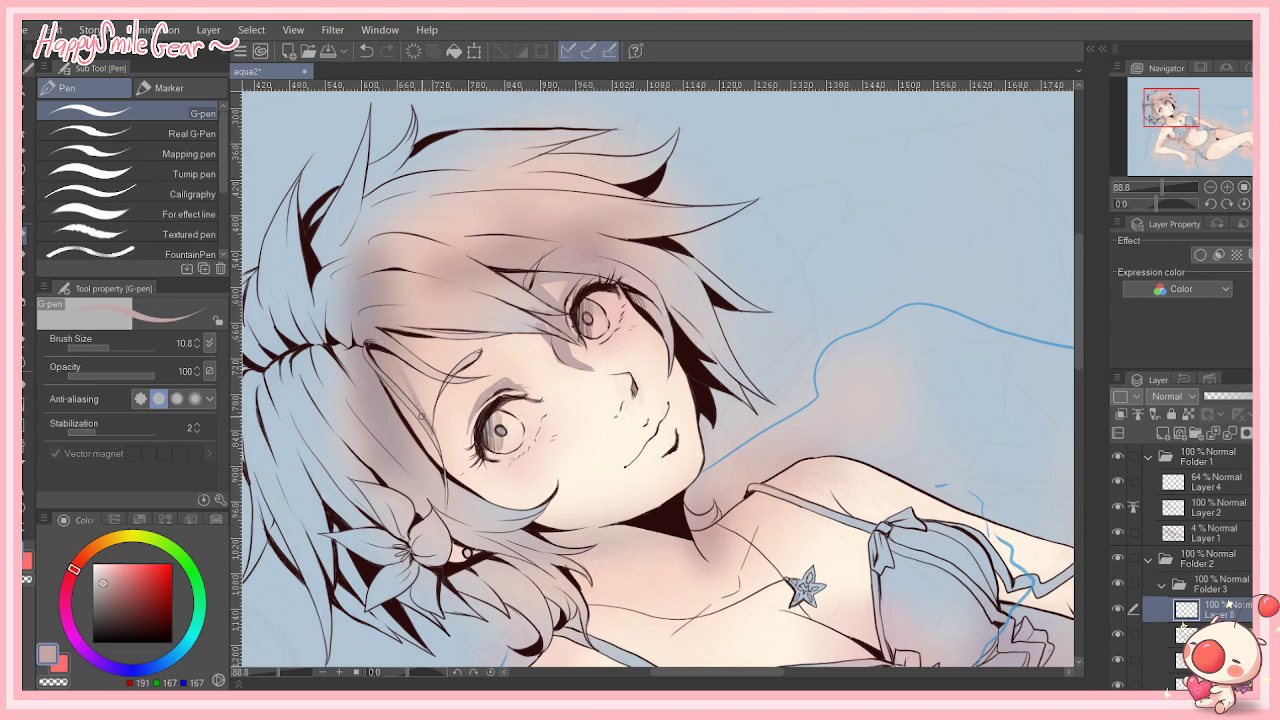
pyautogui.moveTo(400, 372); pyautogui.dragTo(444, 482)
pyautogui.moveTo(418, 420); pyautogui.dragTo(442, 468)
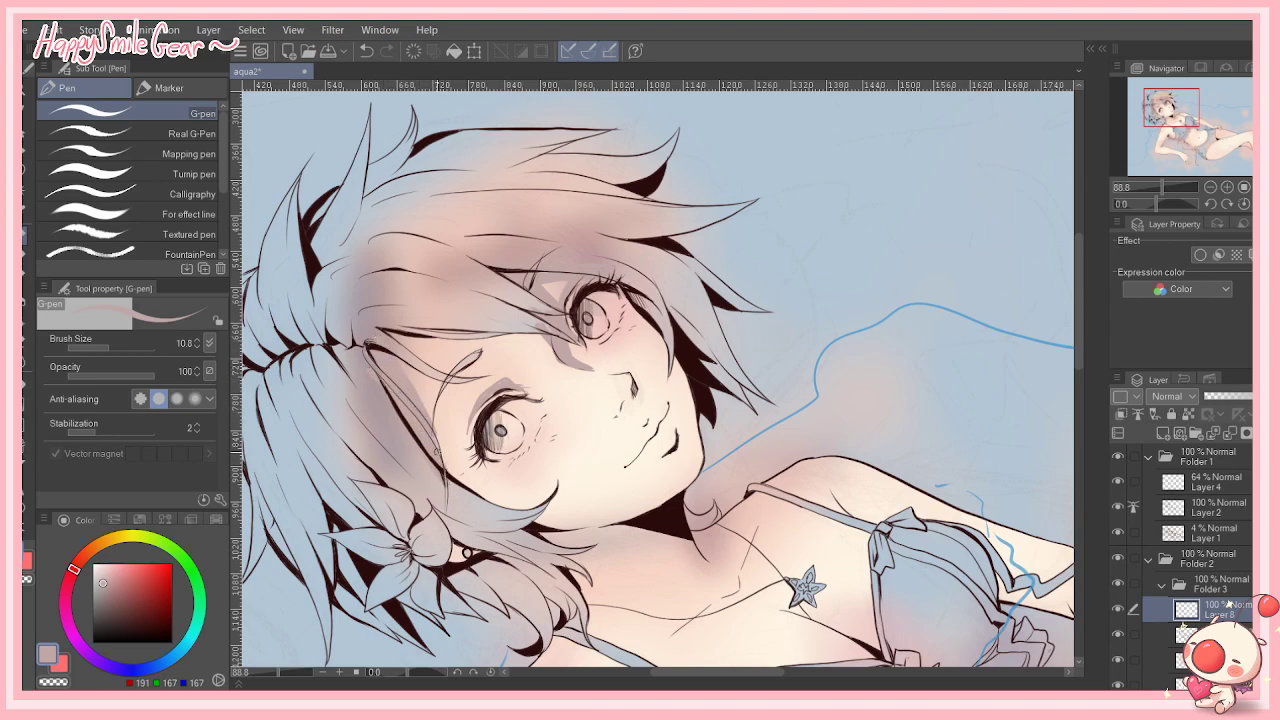
pyautogui.moveTo(430, 424)
pyautogui.mouseDown()
pyautogui.moveTo(458, 477)
pyautogui.moveTo(510, 516)
pyautogui.mouseUp()
pyautogui.moveTo(403, 369); pyautogui.dragTo(448, 378)
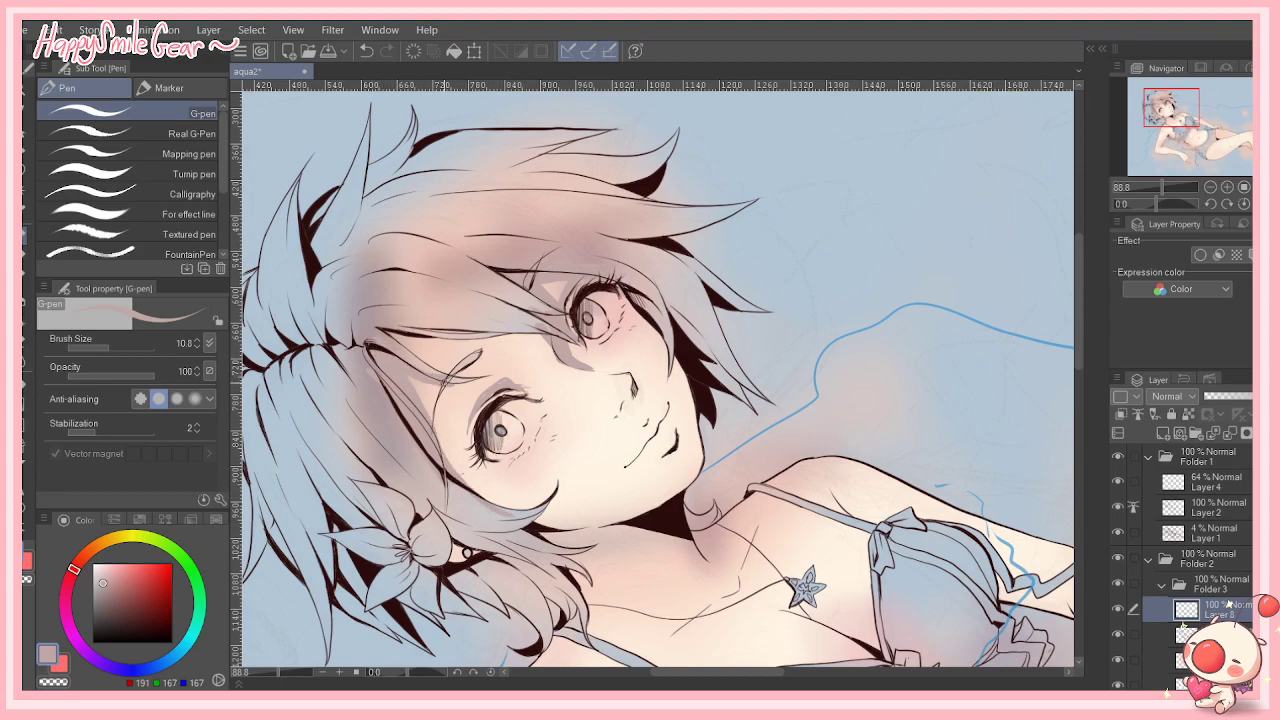
pyautogui.moveTo(404, 330); pyautogui.dragTo(442, 371)
pyautogui.moveTo(406, 338)
pyautogui.mouseDown()
pyautogui.moveTo(439, 372)
pyautogui.moveTo(416, 355)
pyautogui.moveTo(486, 326)
pyautogui.mouseUp()
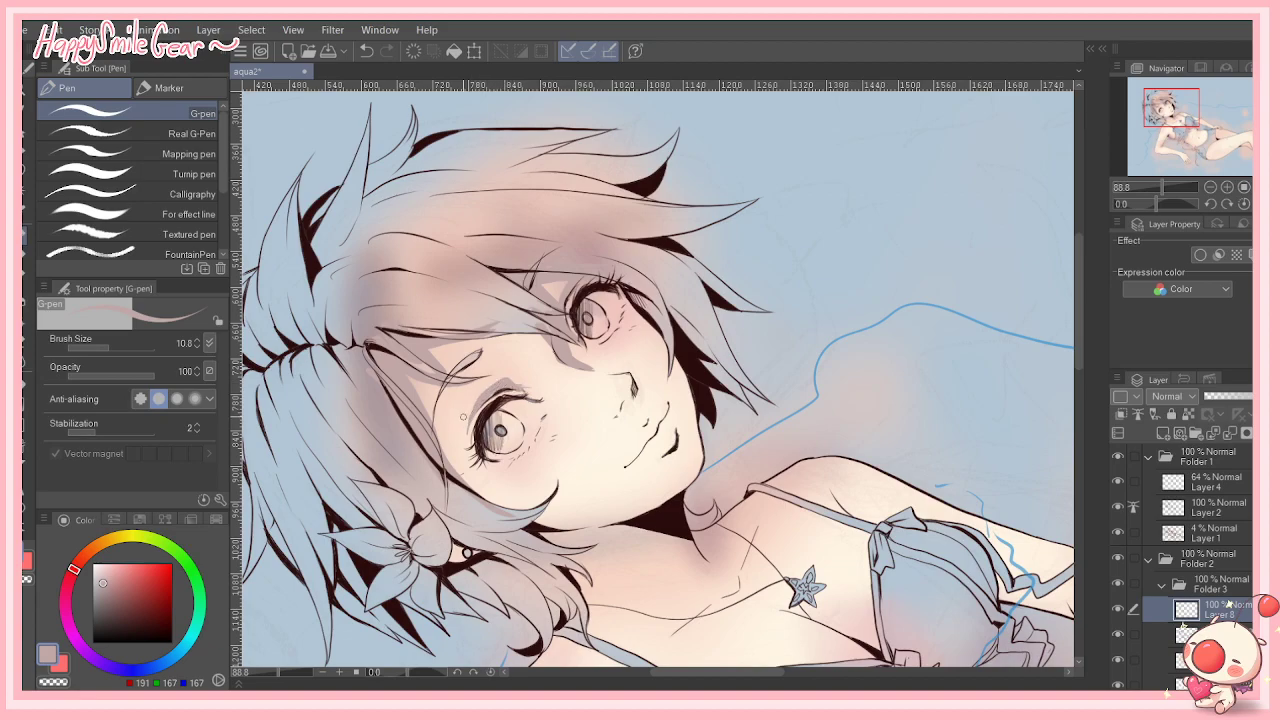
pyautogui.moveTo(472, 424); pyautogui.dragTo(479, 462)
# Step: Shade beside the nose, below the lower lip and along the jaw, and outline and fill the neck shadow under the chin
pyautogui.moveTo(631, 381)
pyautogui.mouseDown()
pyautogui.moveTo(616, 414)
pyautogui.moveTo(626, 400)
pyautogui.moveTo(665, 456)
pyautogui.mouseUp()
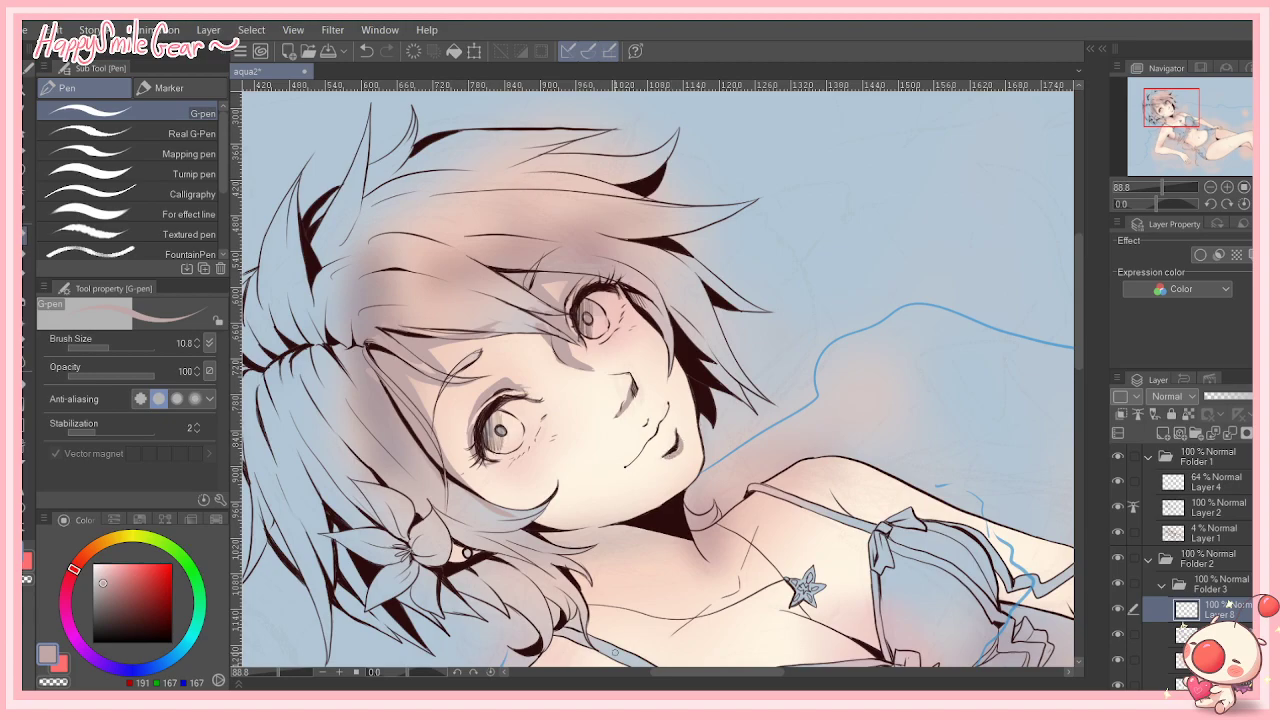
pyautogui.moveTo(558, 489)
pyautogui.mouseDown()
pyautogui.moveTo(535, 513)
pyautogui.moveTo(610, 517)
pyautogui.moveTo(535, 523)
pyautogui.moveTo(546, 524)
pyautogui.moveTo(548, 495)
pyautogui.moveTo(620, 519)
pyautogui.mouseUp()
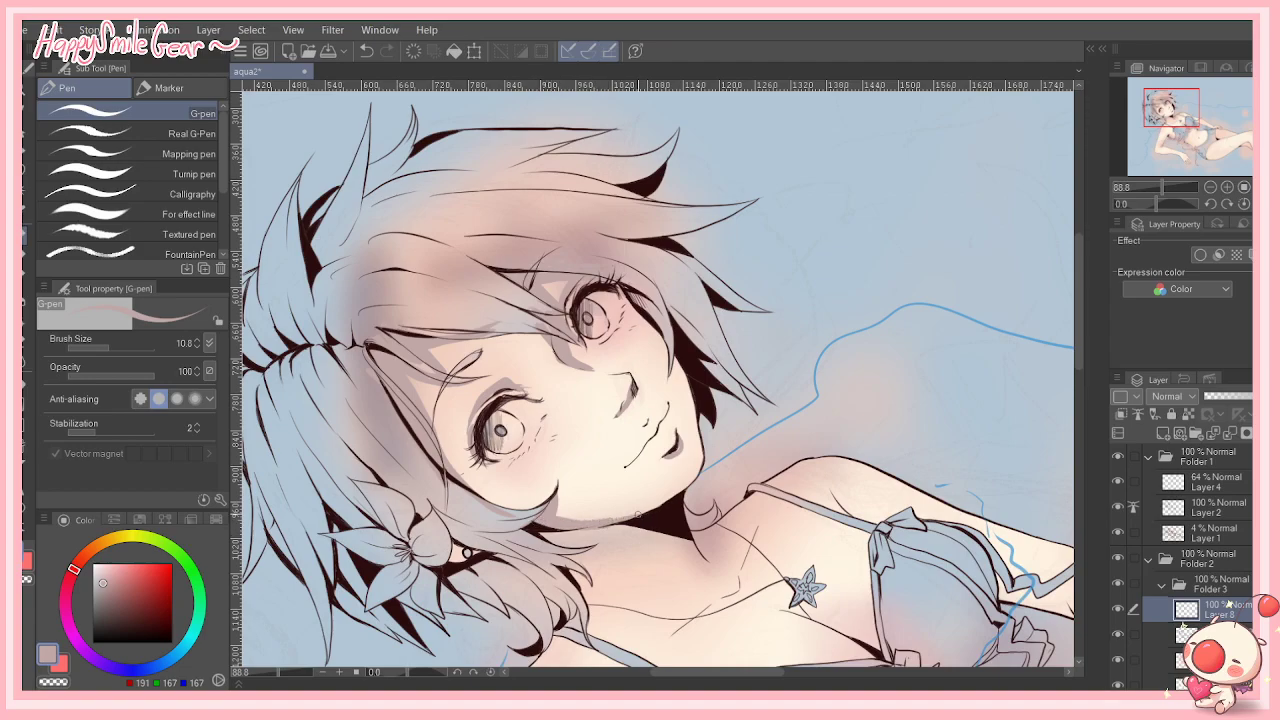
pyautogui.moveTo(686, 538)
pyautogui.mouseDown()
pyautogui.moveTo(556, 541)
pyautogui.moveTo(519, 526)
pyautogui.mouseUp()
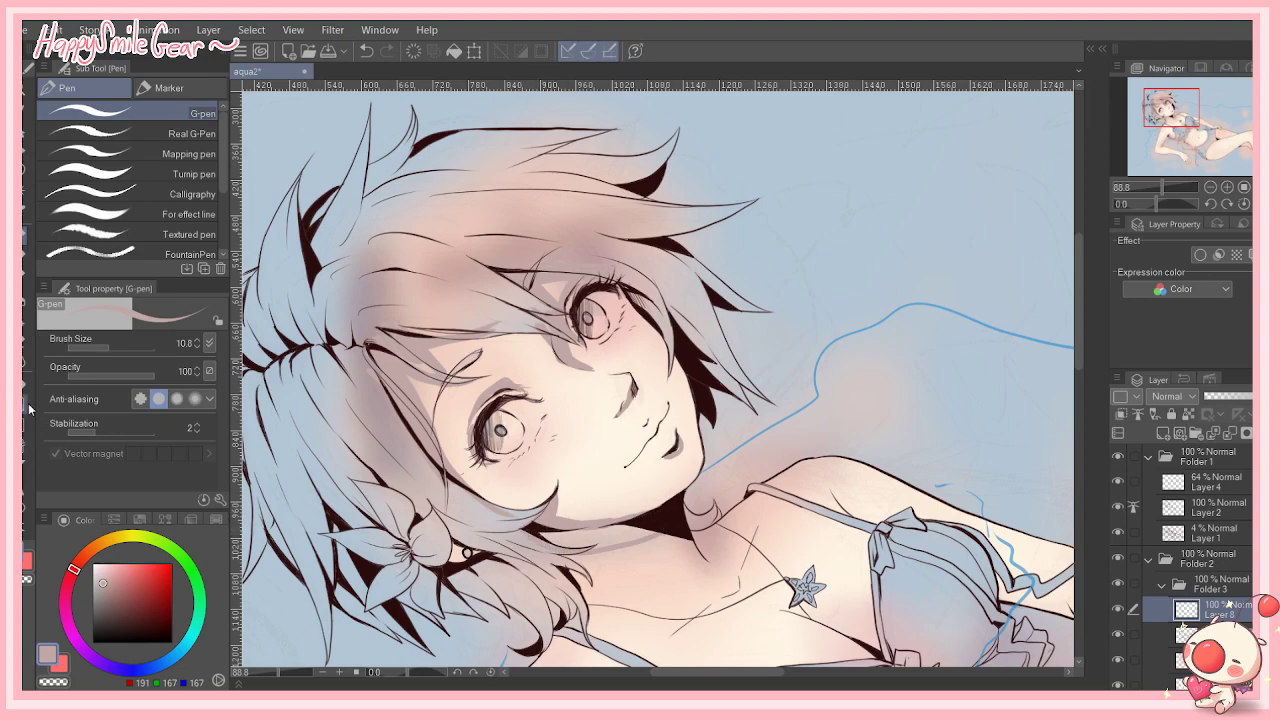
pyautogui.press('g')
pyautogui.click(588, 537)
# Step: Lock Layer 8's transparent pixels and tint the face and neck shadows with the Soft airbrush in pink (RGB 220, 142, 147)
pyautogui.moveTo(281, 672)
pyautogui.mouseDown()
pyautogui.moveTo(267, 675)
pyautogui.moveTo(281, 680)
pyautogui.mouseUp()
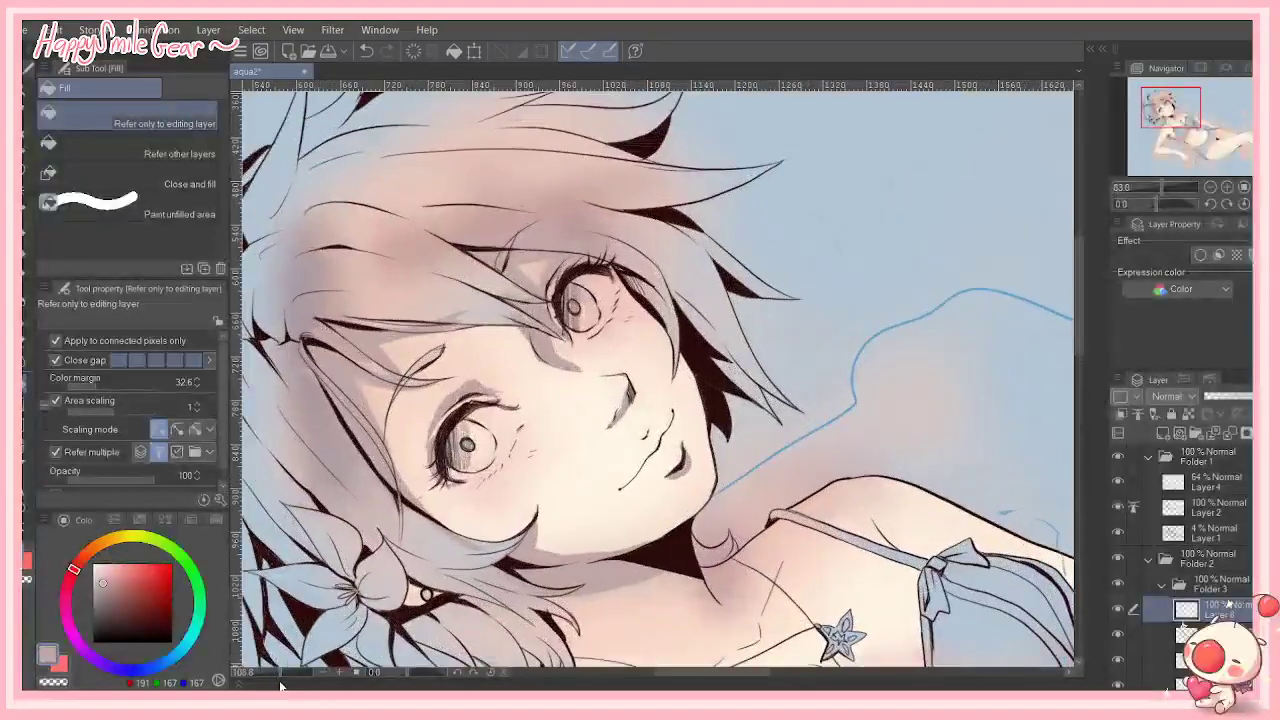
pyautogui.keyDown('alt'); pyautogui.click(592, 456); pyautogui.keyUp('alt')
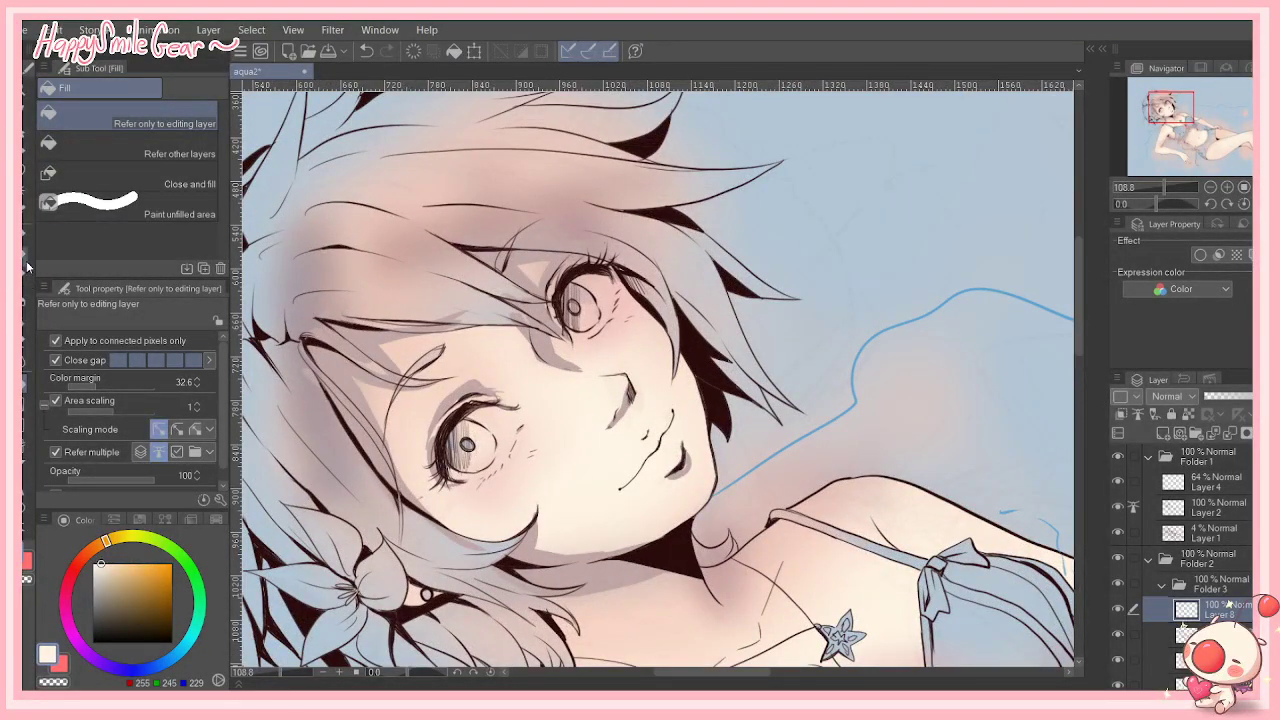
pyautogui.click(27, 263)
pyautogui.click(71, 575)
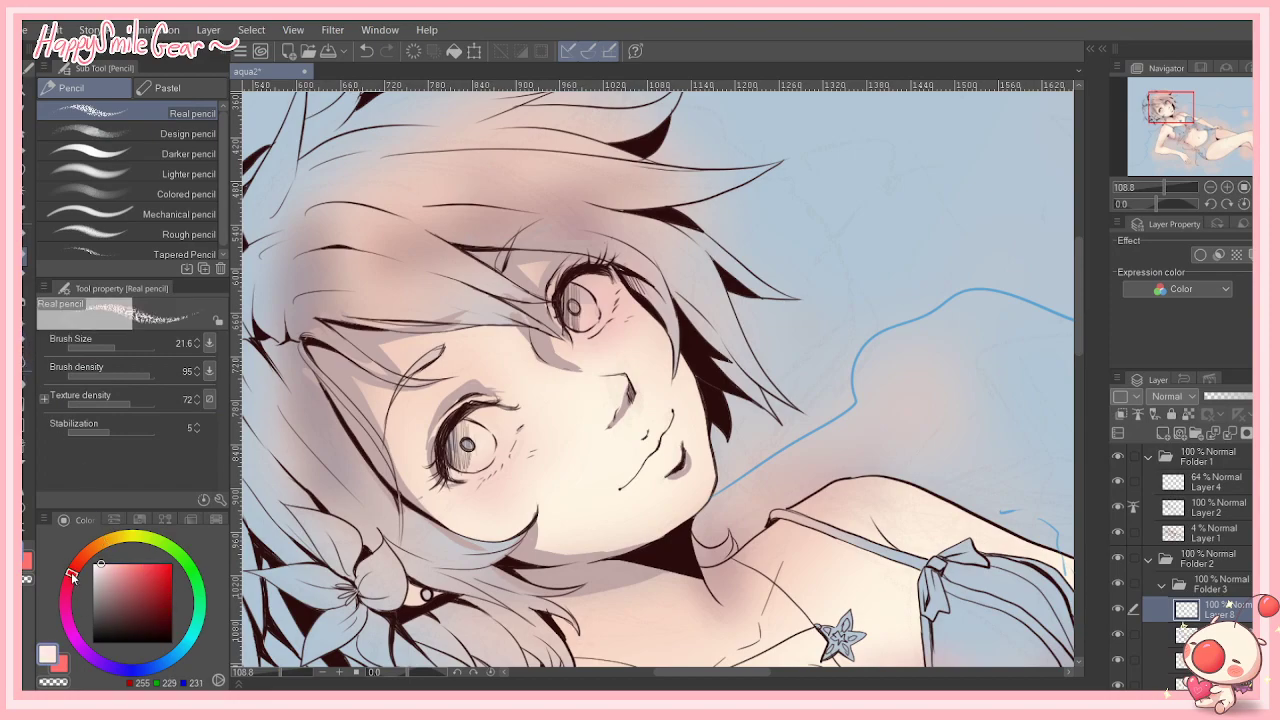
pyautogui.click(1189, 416)
pyautogui.click(132, 567)
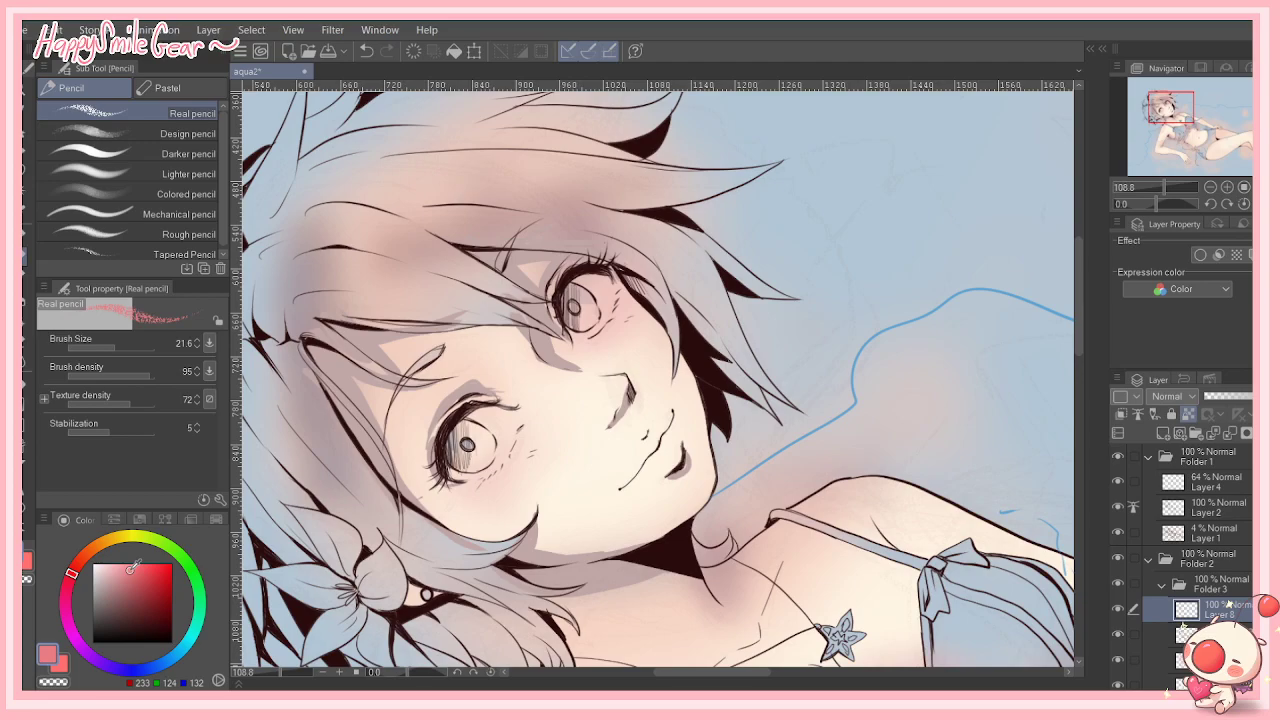
pyautogui.press('e')
pyautogui.click(115, 571)
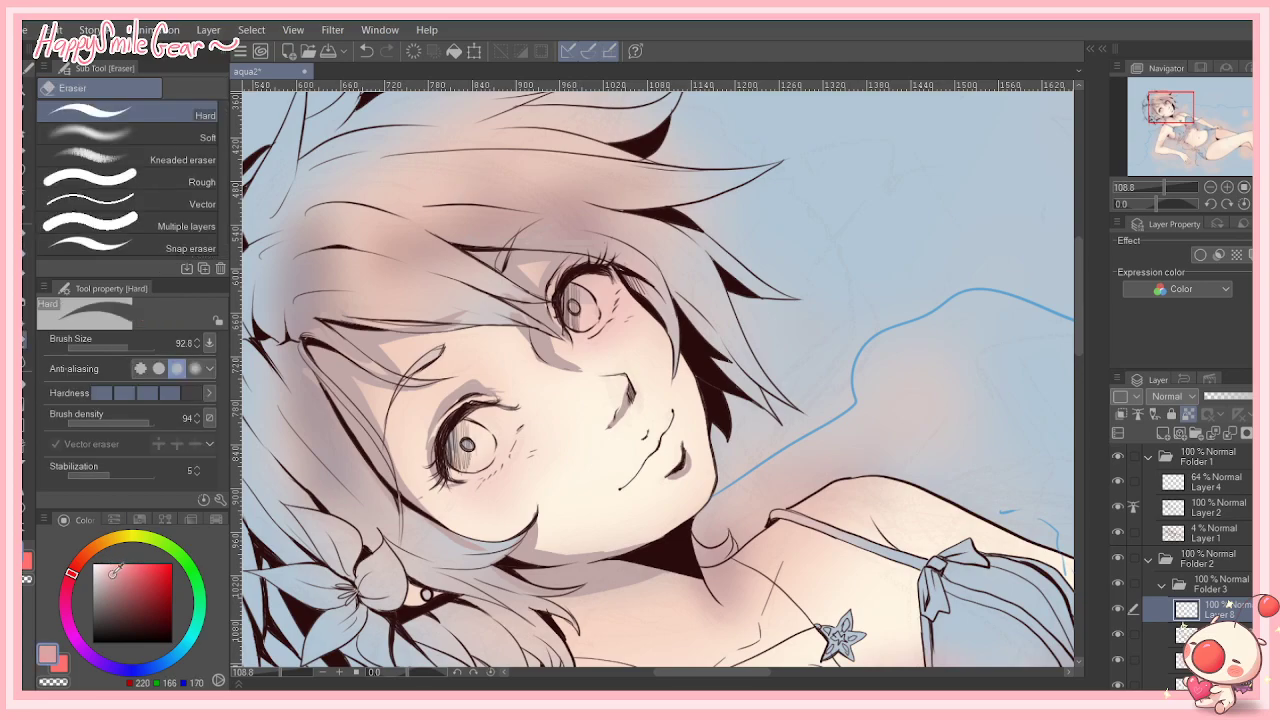
pyautogui.click(120, 574)
pyautogui.press('b')
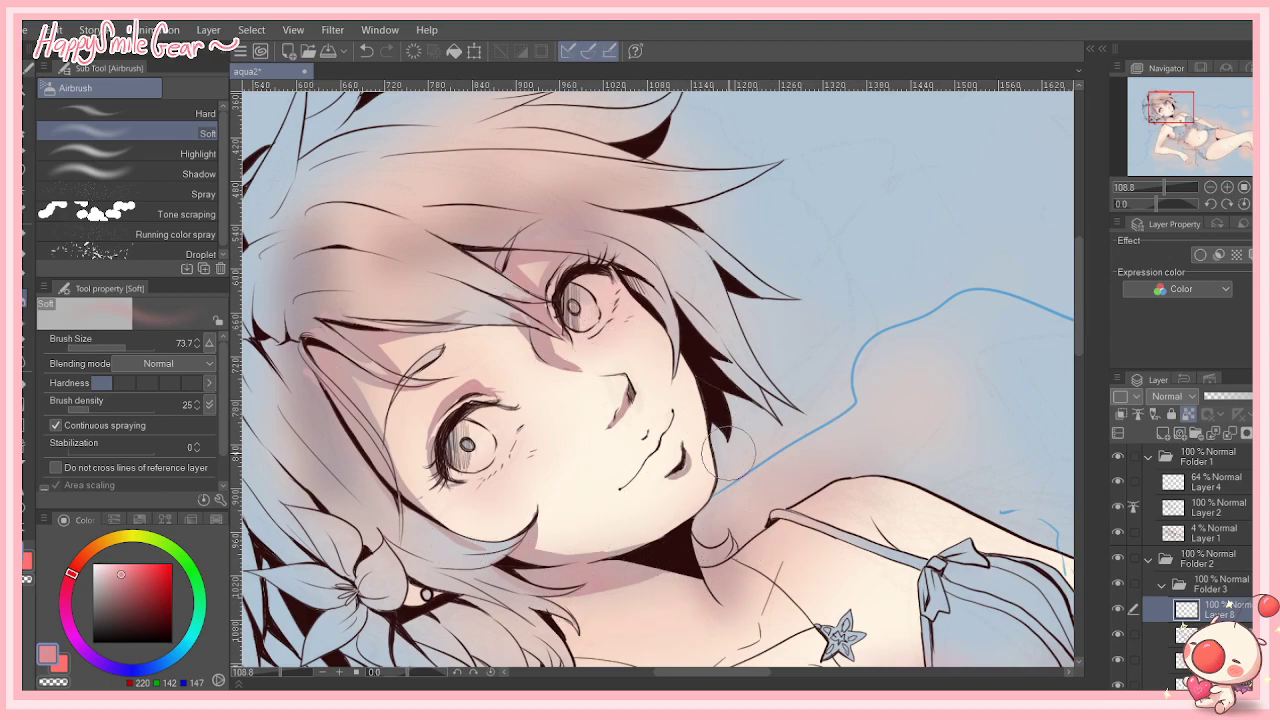
# Step: Sample pale peach (RGB 245, 215, 204) from the cheek and soften the nose bridge and jaw shadows with the airbrush at size 34.2
pyautogui.keyDown('alt'); pyautogui.click(491, 480); pyautogui.keyUp('alt')
pyautogui.click(120, 346)
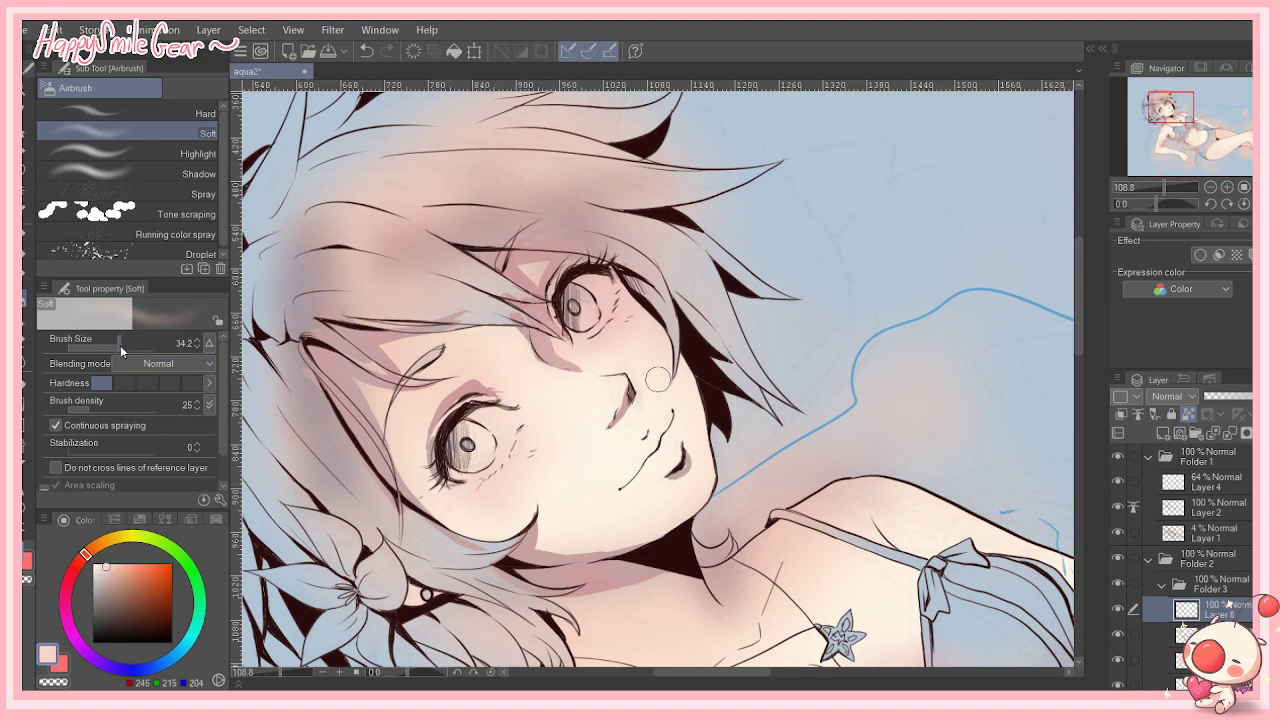
pyautogui.moveTo(562, 357); pyautogui.dragTo(543, 332)
pyautogui.moveTo(570, 556)
pyautogui.mouseDown()
pyautogui.moveTo(537, 549)
pyautogui.moveTo(630, 554)
pyautogui.mouseUp()
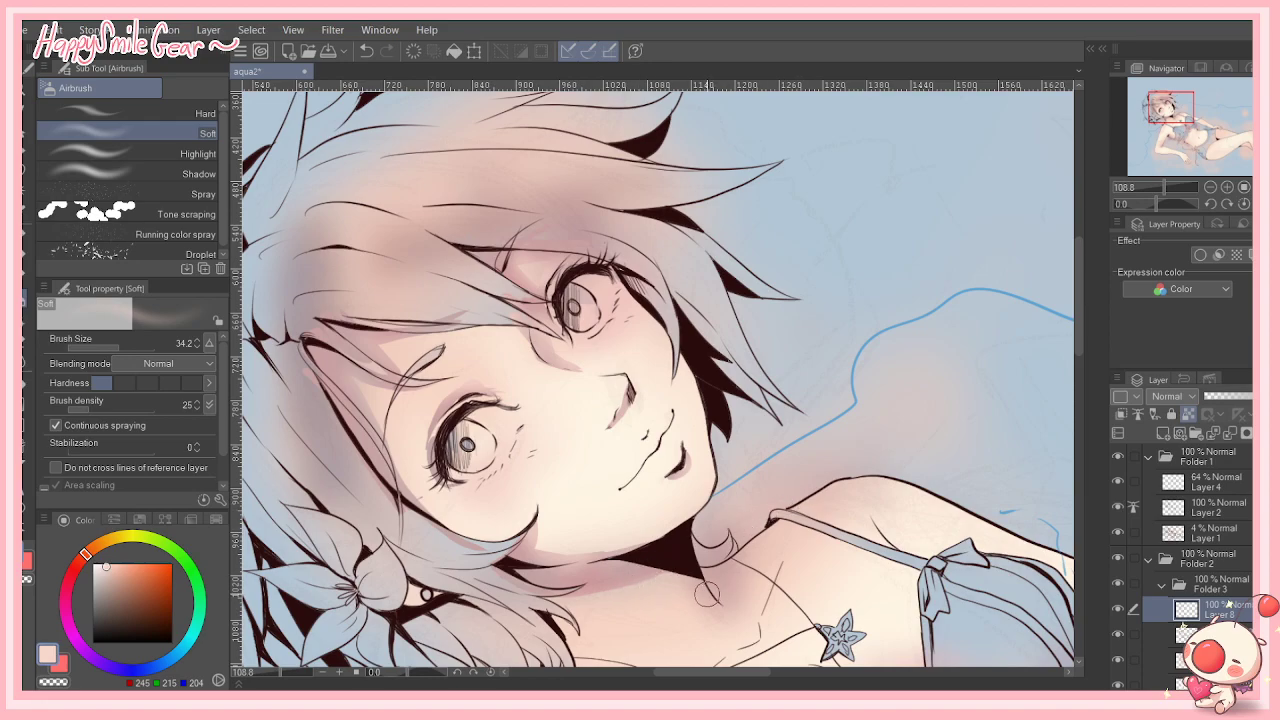
# Step: Sample dusty pink (RGB 211, 165, 166) from the hair edge and draw hard-edged G-pen shadows under the bangs on Layer 7
pyautogui.keyDown('alt'); pyautogui.click(681, 568); pyautogui.keyUp('alt')
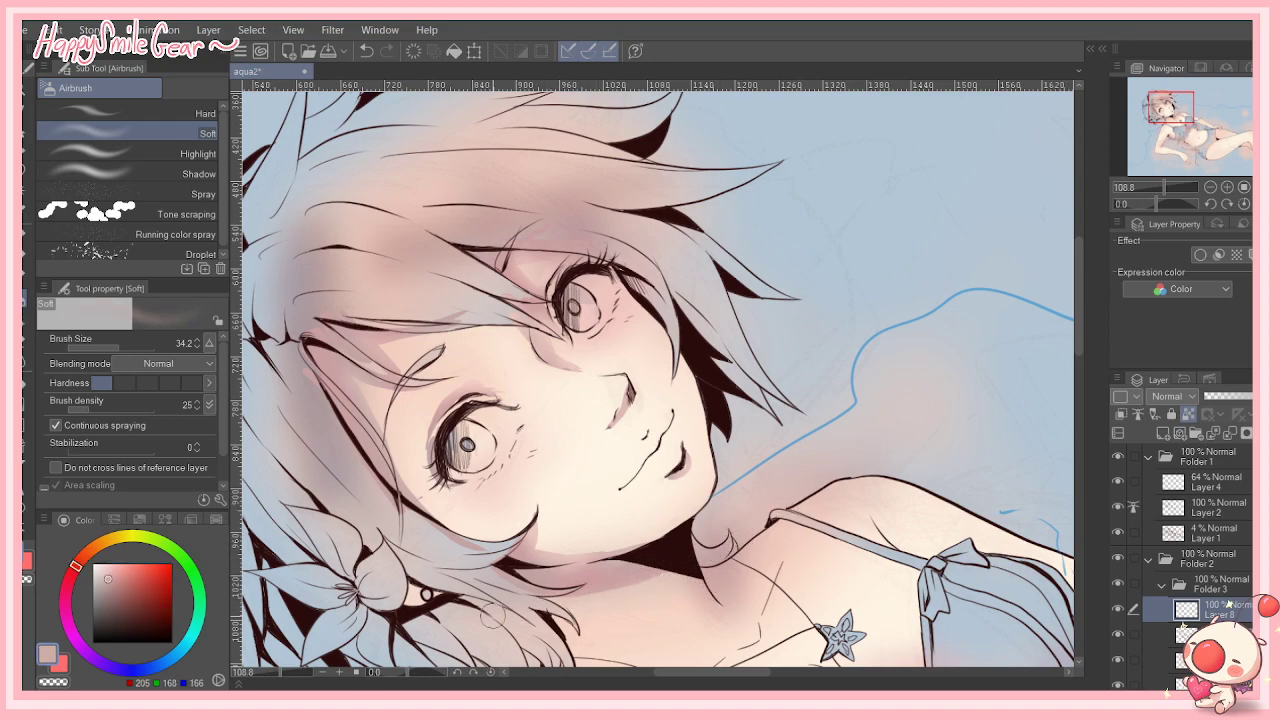
pyautogui.keyDown('alt'); pyautogui.click(375, 325); pyautogui.keyUp('alt')
pyautogui.click(1210, 634)
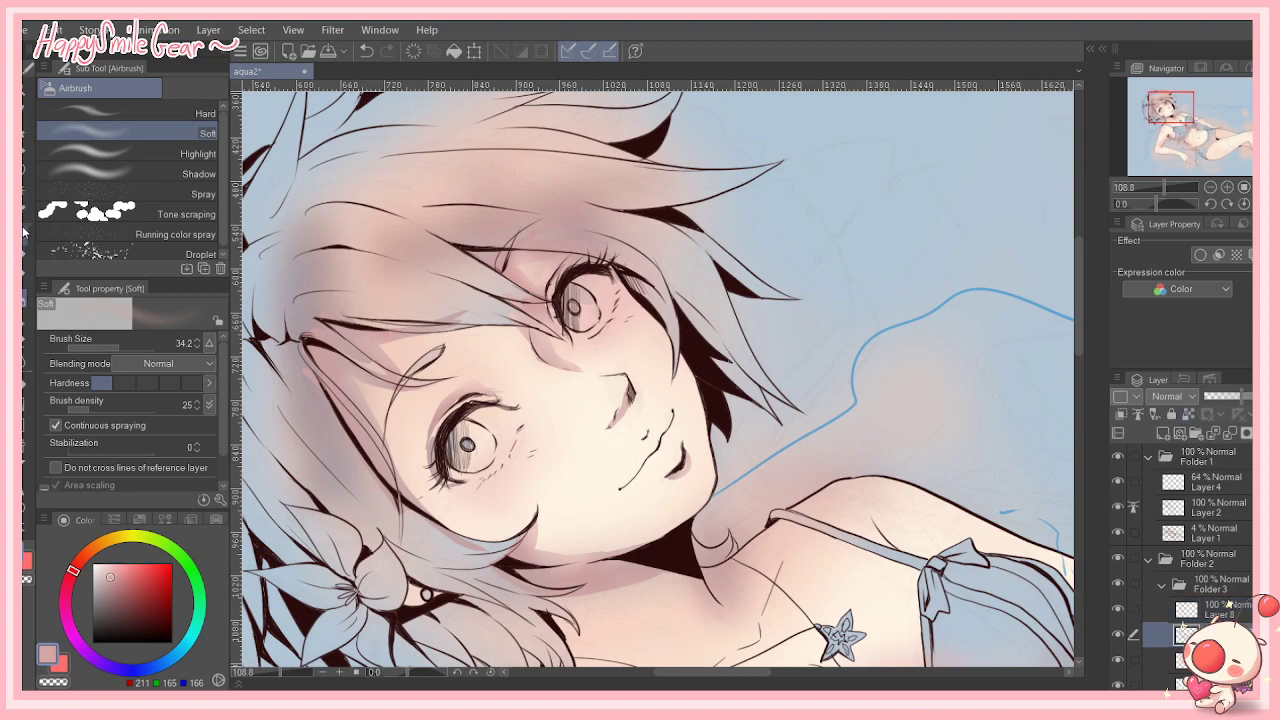
pyautogui.click(24, 234)
pyautogui.moveTo(398, 334)
pyautogui.mouseDown()
pyautogui.moveTo(533, 348)
pyautogui.moveTo(427, 328)
pyautogui.moveTo(449, 318)
pyautogui.moveTo(533, 331)
pyautogui.mouseUp()
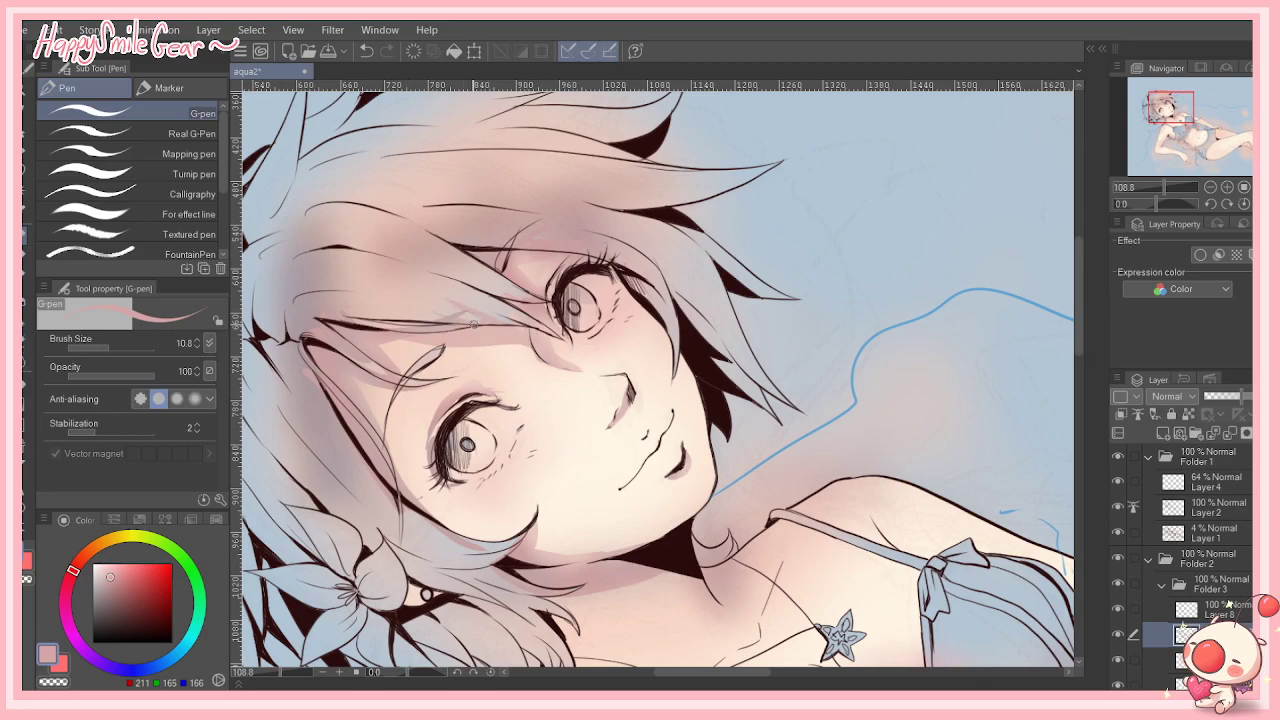
# Step: Lock Layer 7's transparent pixels and soften its shadows with the Soft airbrush in pale peach (RGB 251, 229, 213) sampled from the forehead
pyautogui.keyDown('alt'); pyautogui.click(507, 353); pyautogui.keyUp('alt')
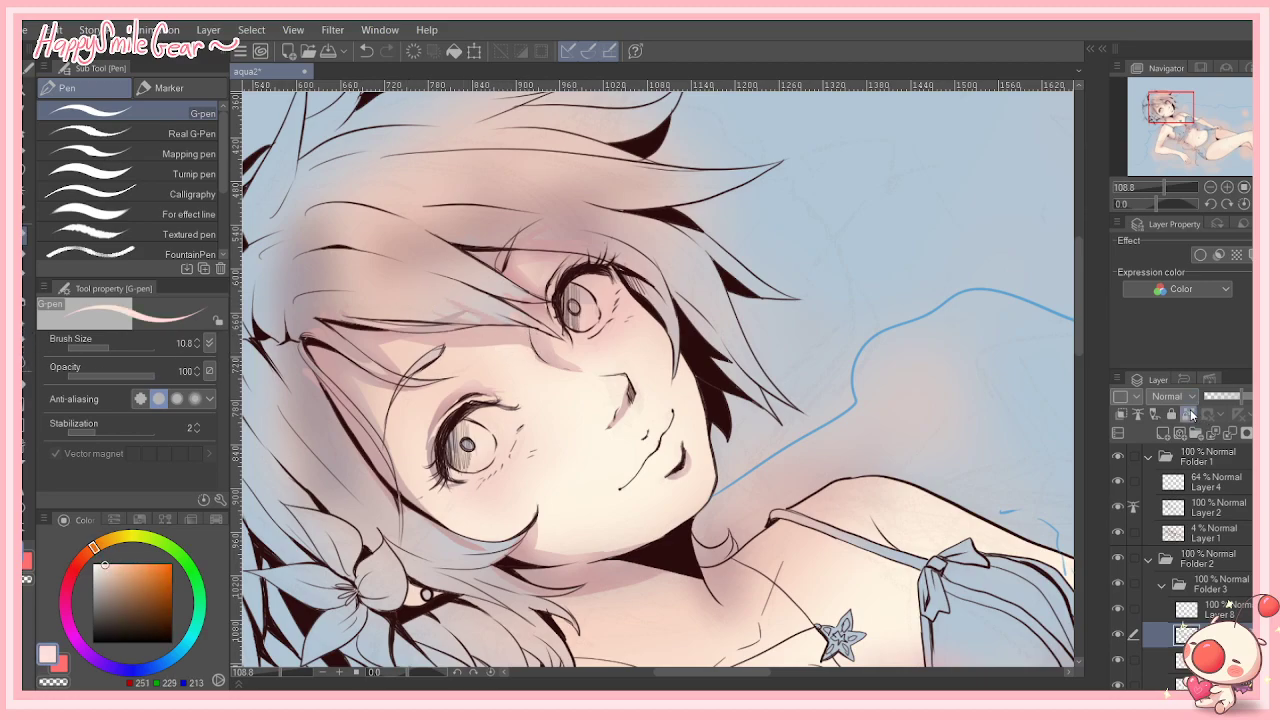
pyautogui.click(1189, 414)
pyautogui.click(27, 297)
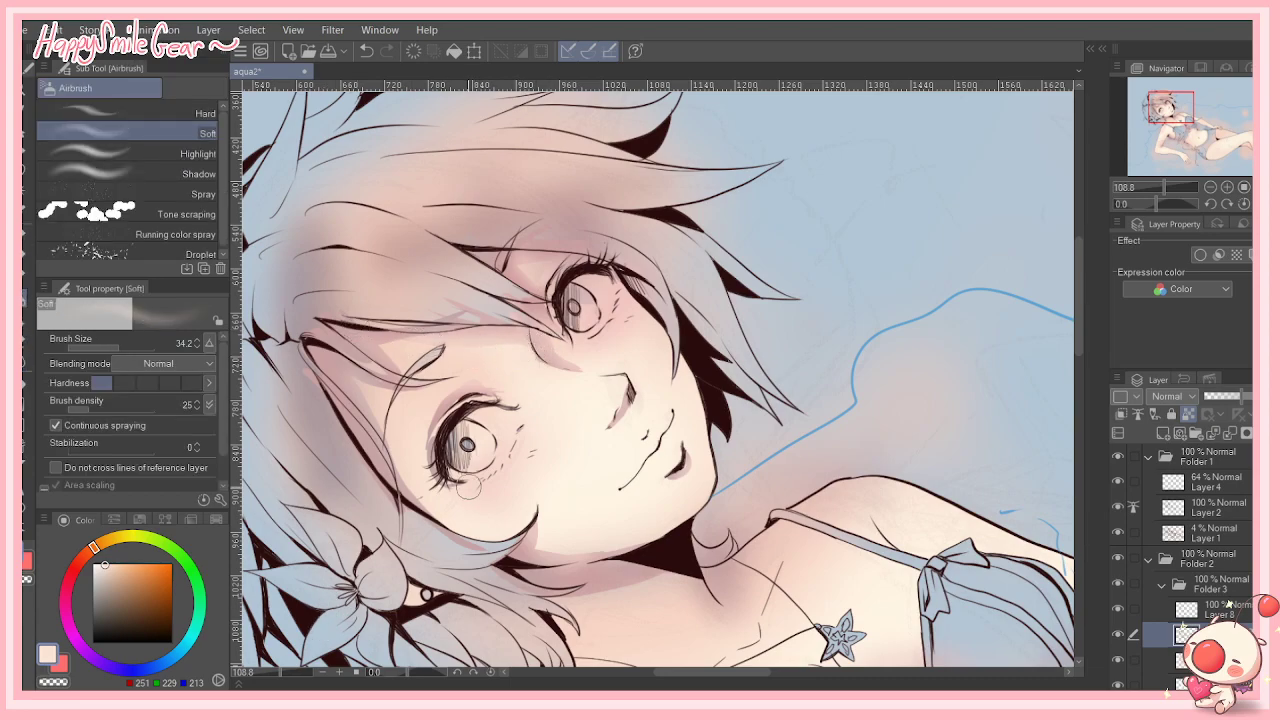
# Step: Sample grayish pink (RGB 210, 181, 178), undo the last change and set up the G-pen at size 39.9 on Layer 8 for body shadows
pyautogui.click(276, 676)
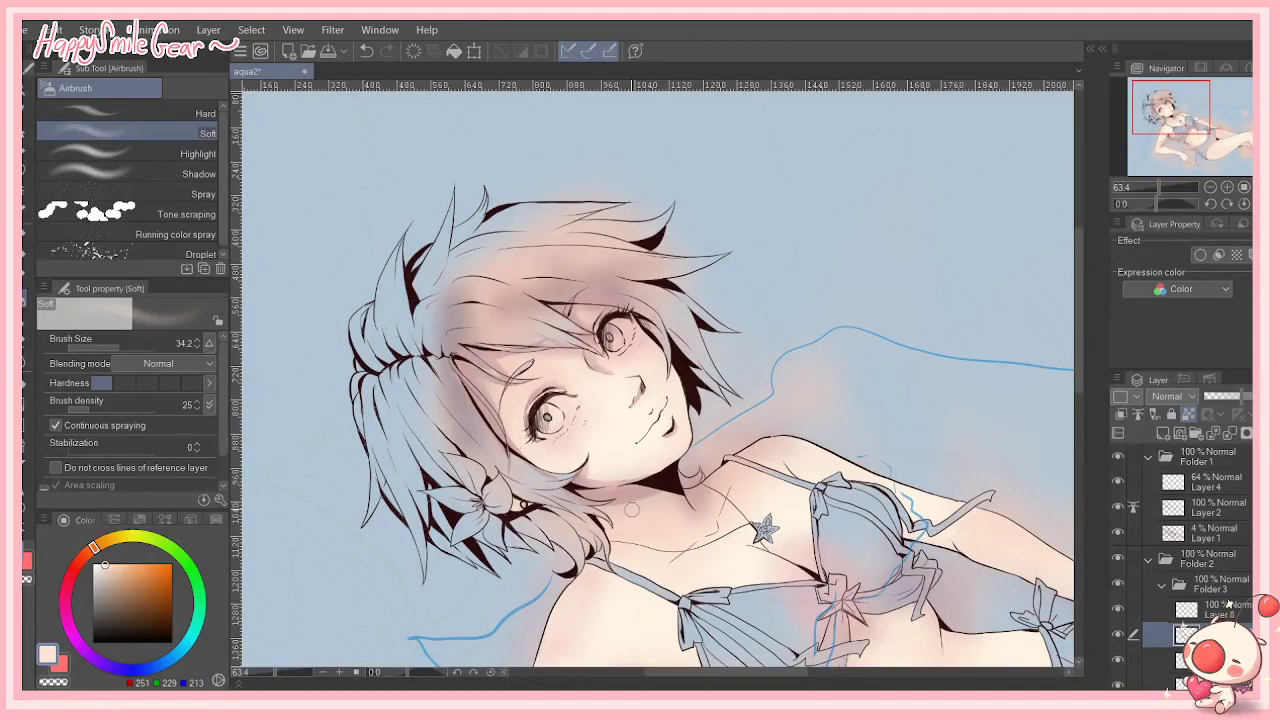
pyautogui.keyDown('alt'); pyautogui.click(484, 388); pyautogui.keyUp('alt')
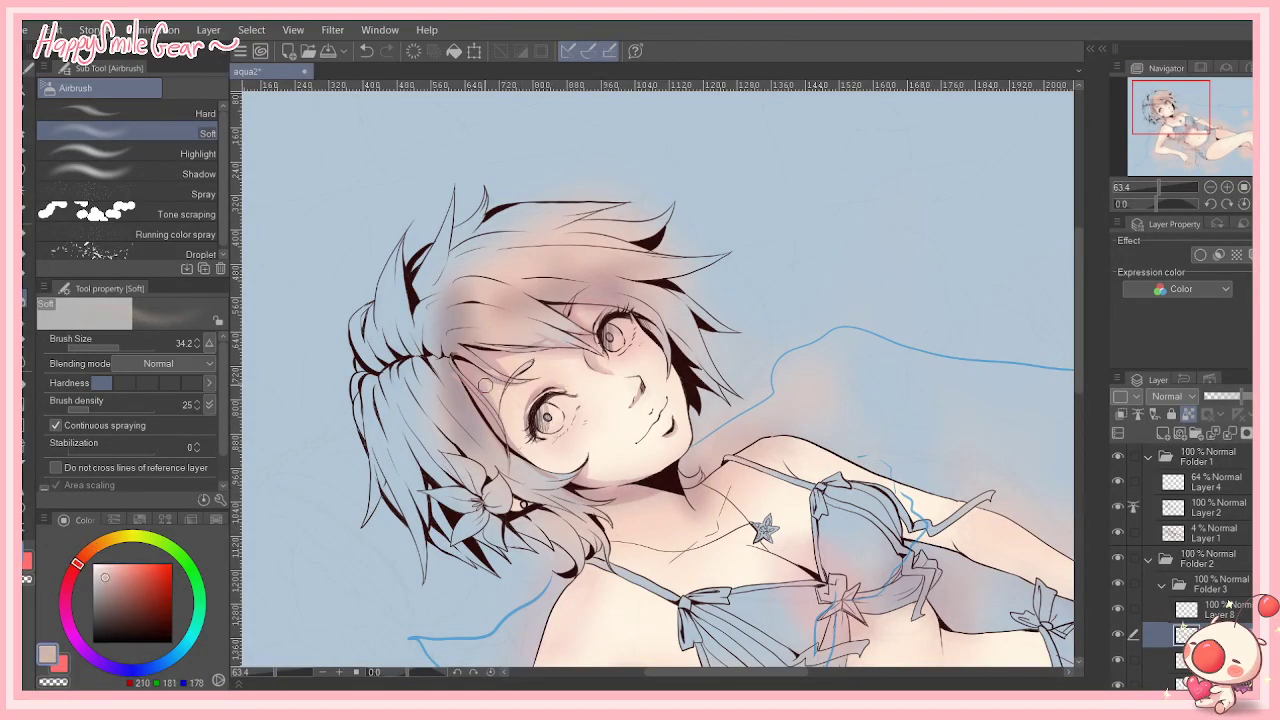
pyautogui.click(1226, 607)
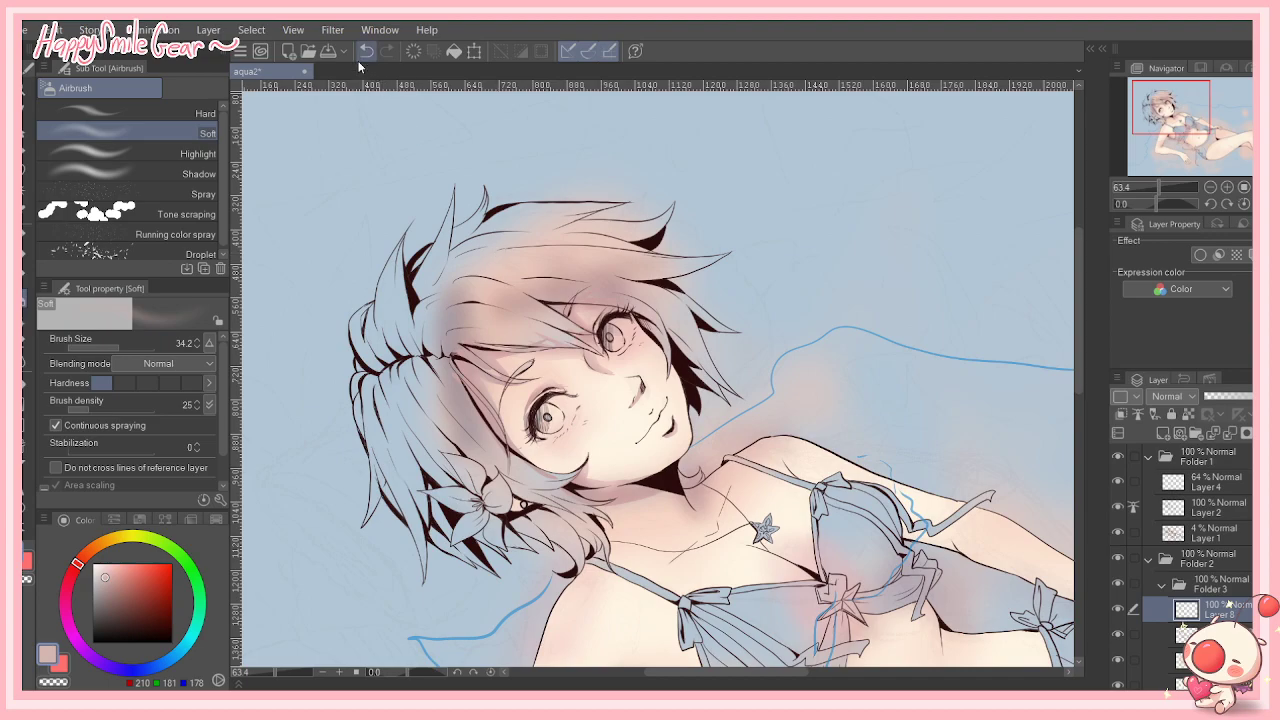
pyautogui.click(366, 51)
pyautogui.click(26, 234)
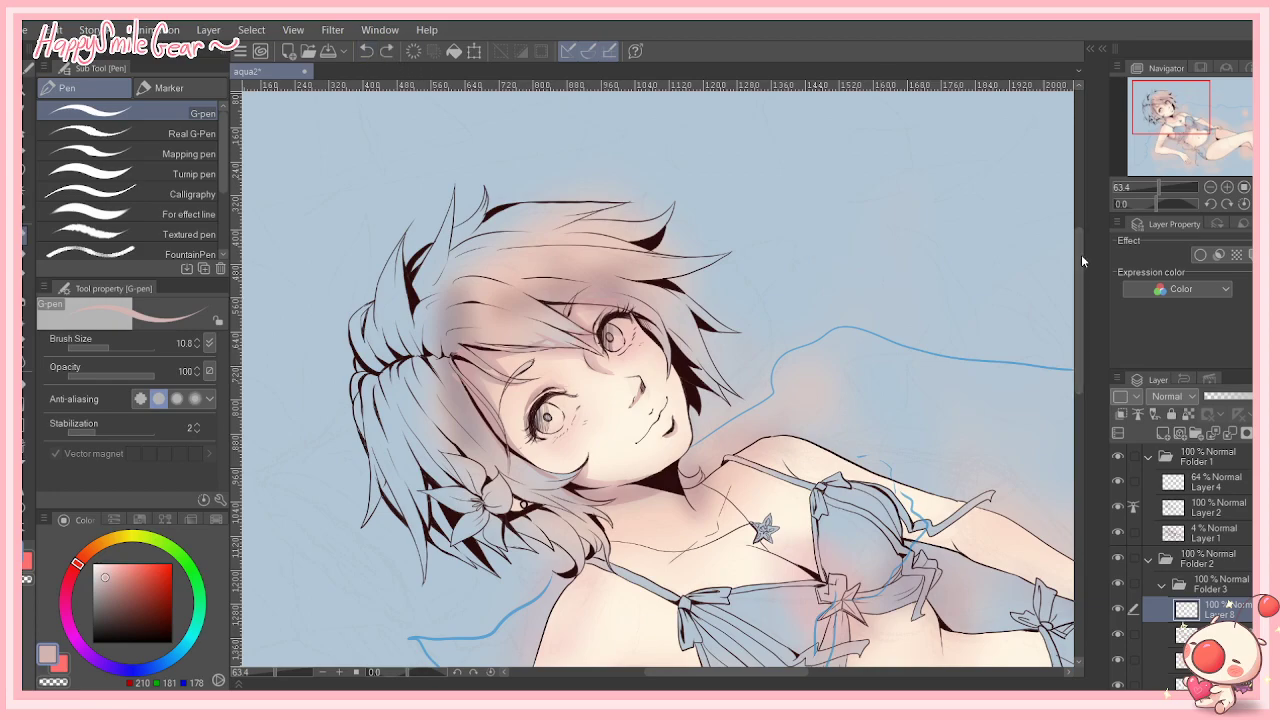
pyautogui.moveTo(1080, 285); pyautogui.dragTo(1084, 352)
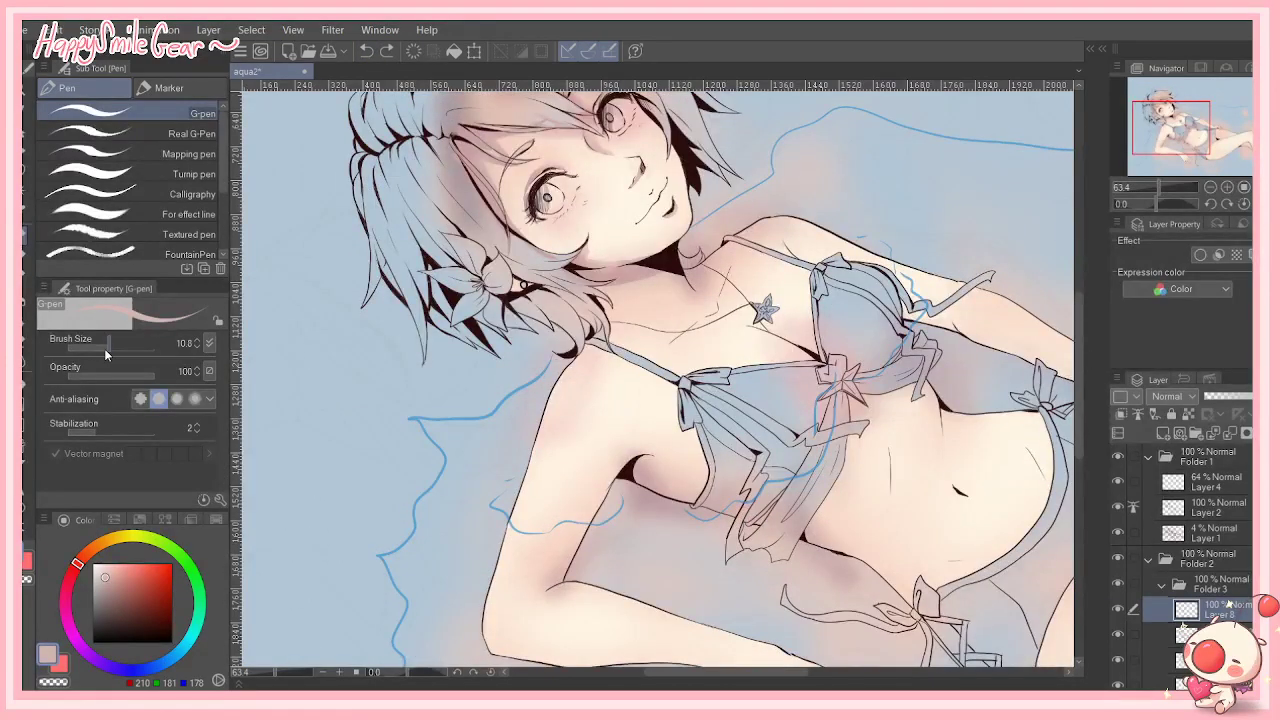
pyautogui.moveTo(102, 348); pyautogui.dragTo(120, 347)
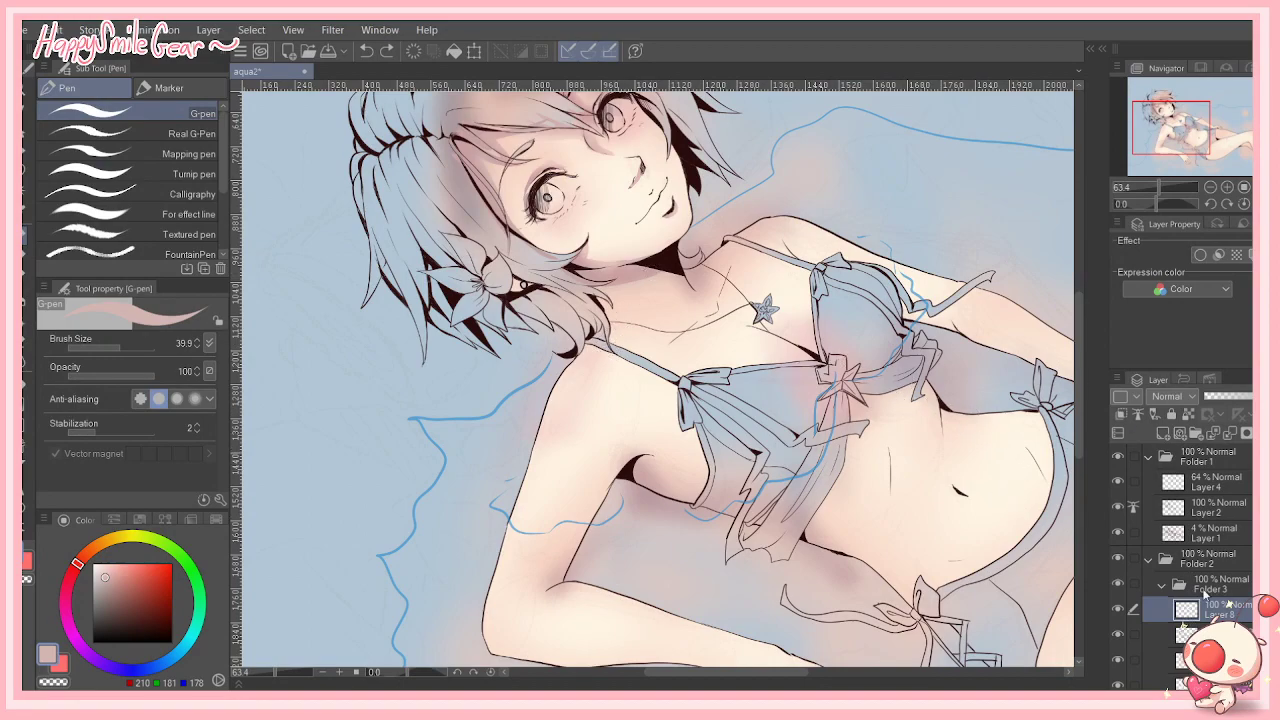
# Step: Temporarily hide the shading layers, sample the flat skin color (RGB 255, 246, 230) on the base skin layer and switch to the Fill tool
pyautogui.scroll(-2, 1231, 604)
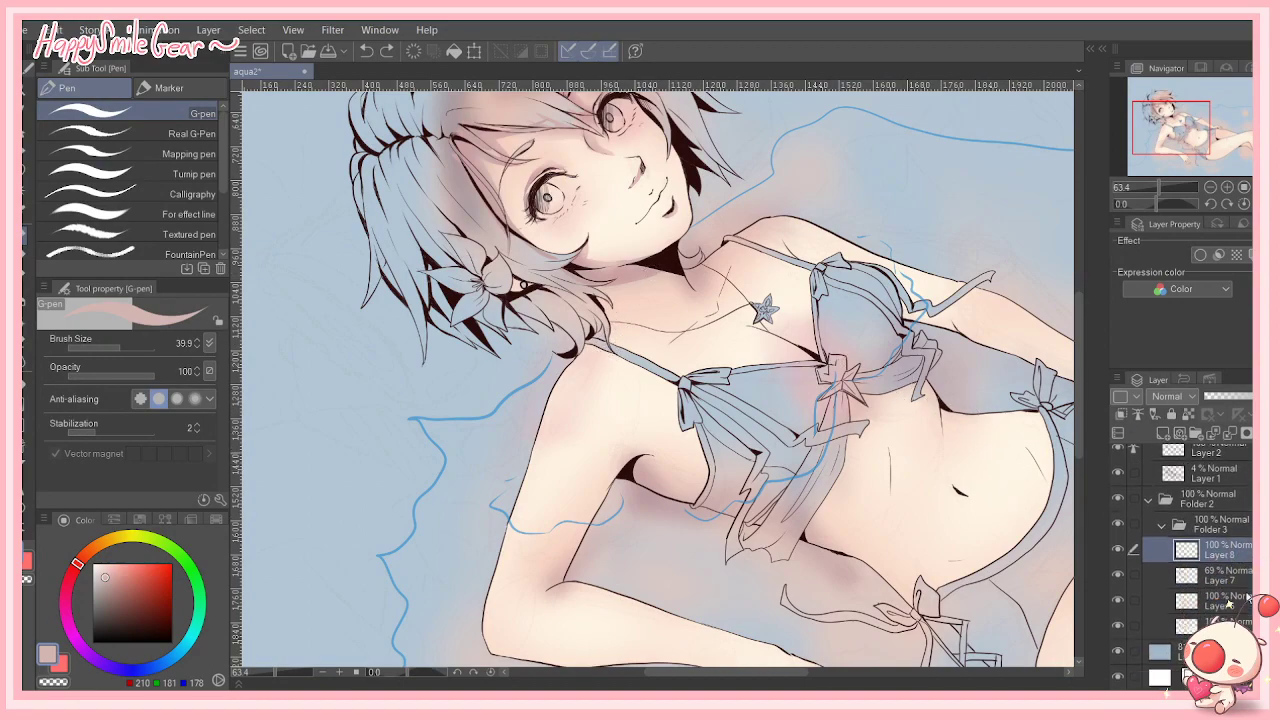
pyautogui.click(1120, 549)
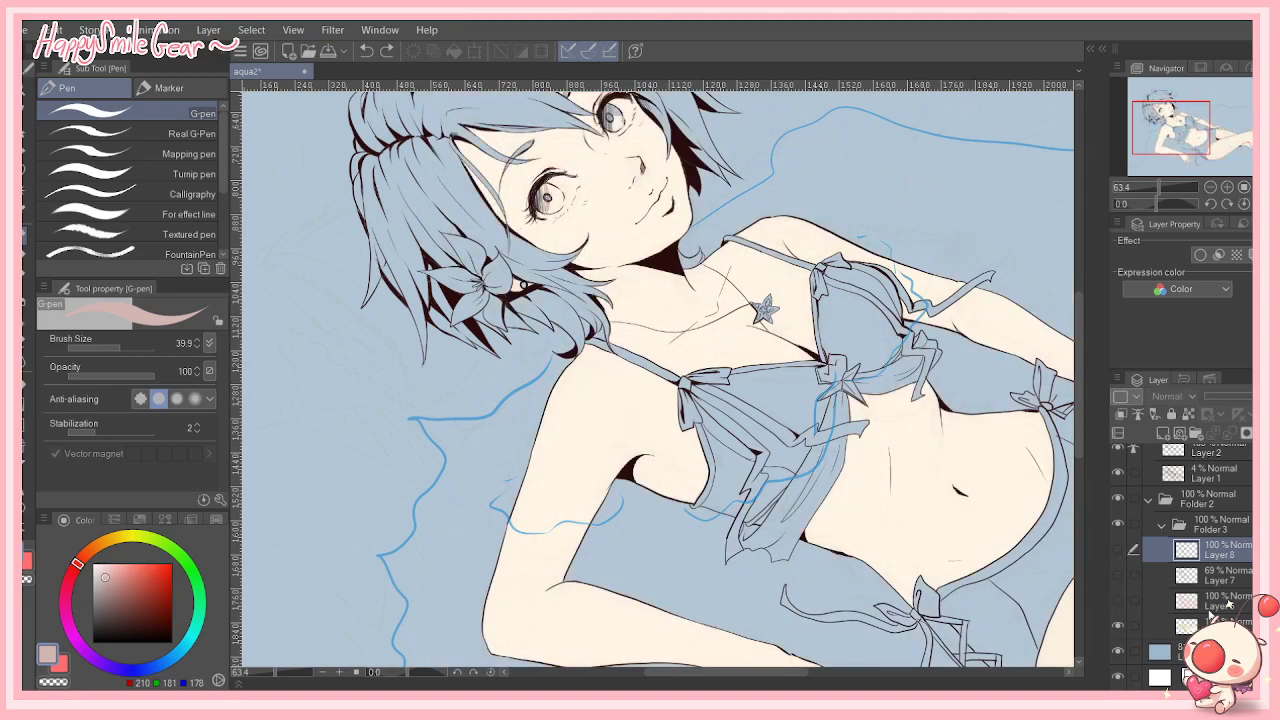
pyautogui.click(1157, 618)
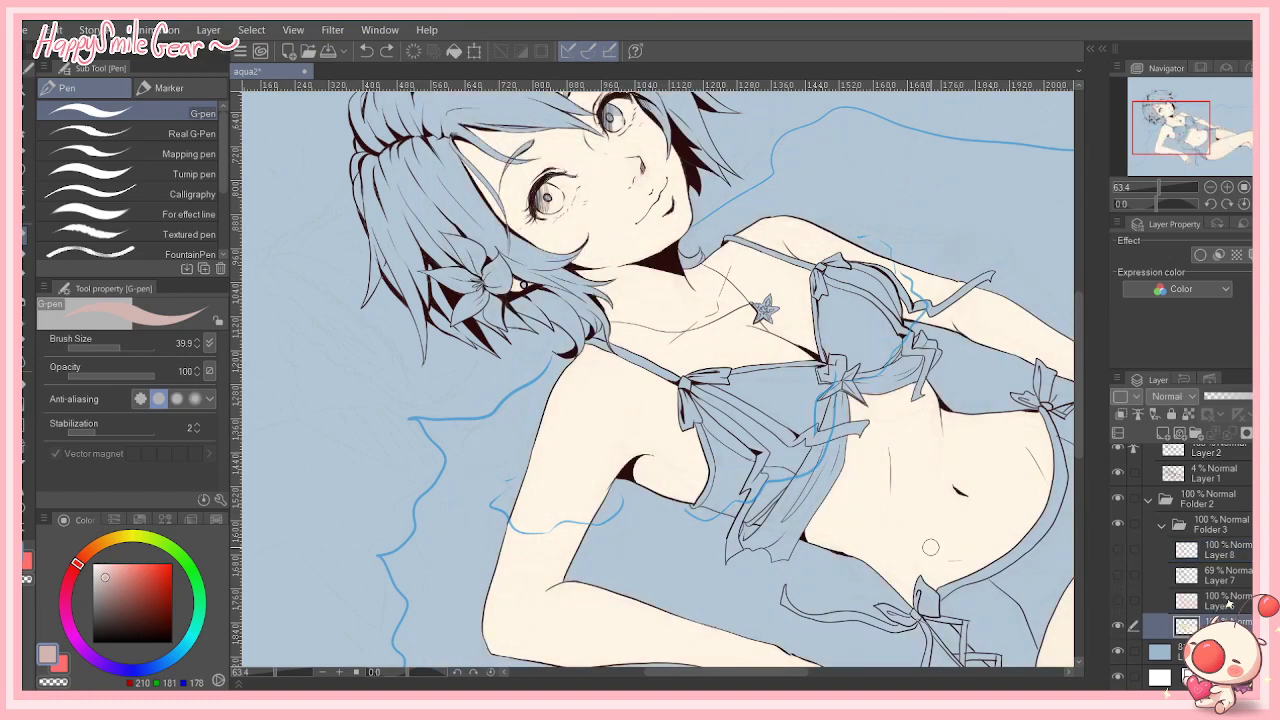
pyautogui.keyDown('alt'); pyautogui.click(637, 609); pyautogui.keyUp('alt')
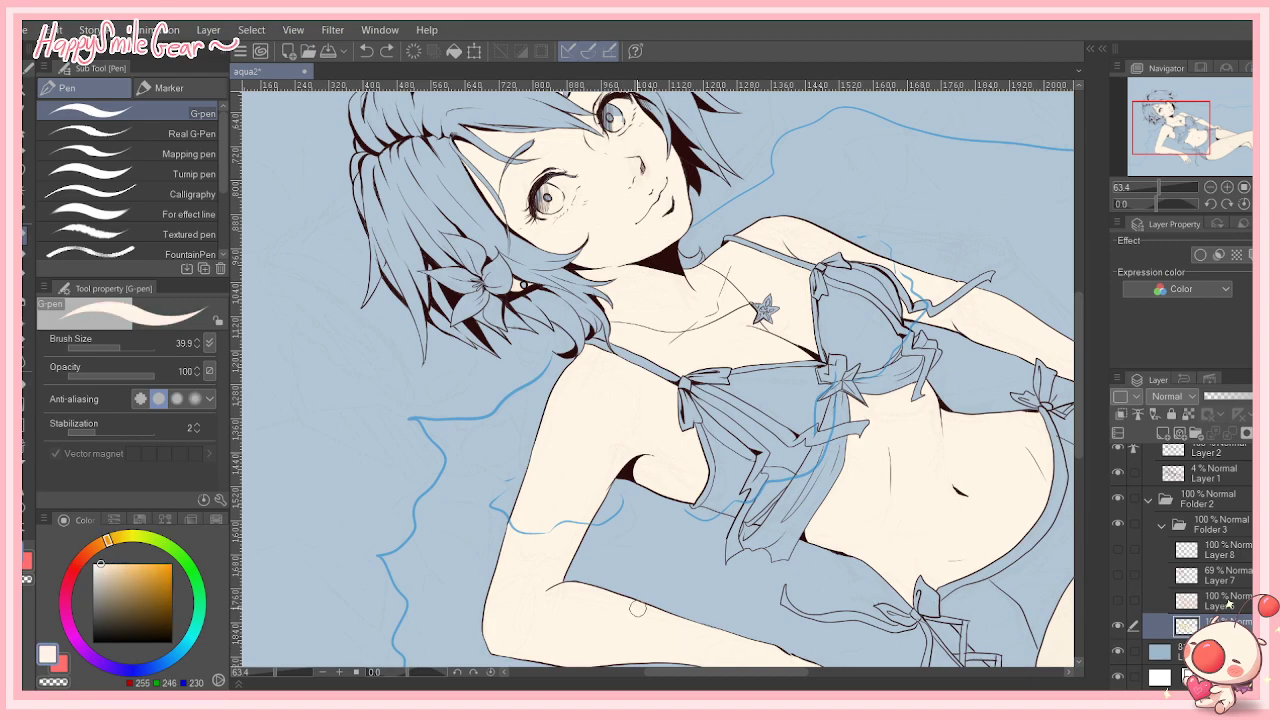
pyautogui.moveTo(1121, 594); pyautogui.dragTo(1120, 549)
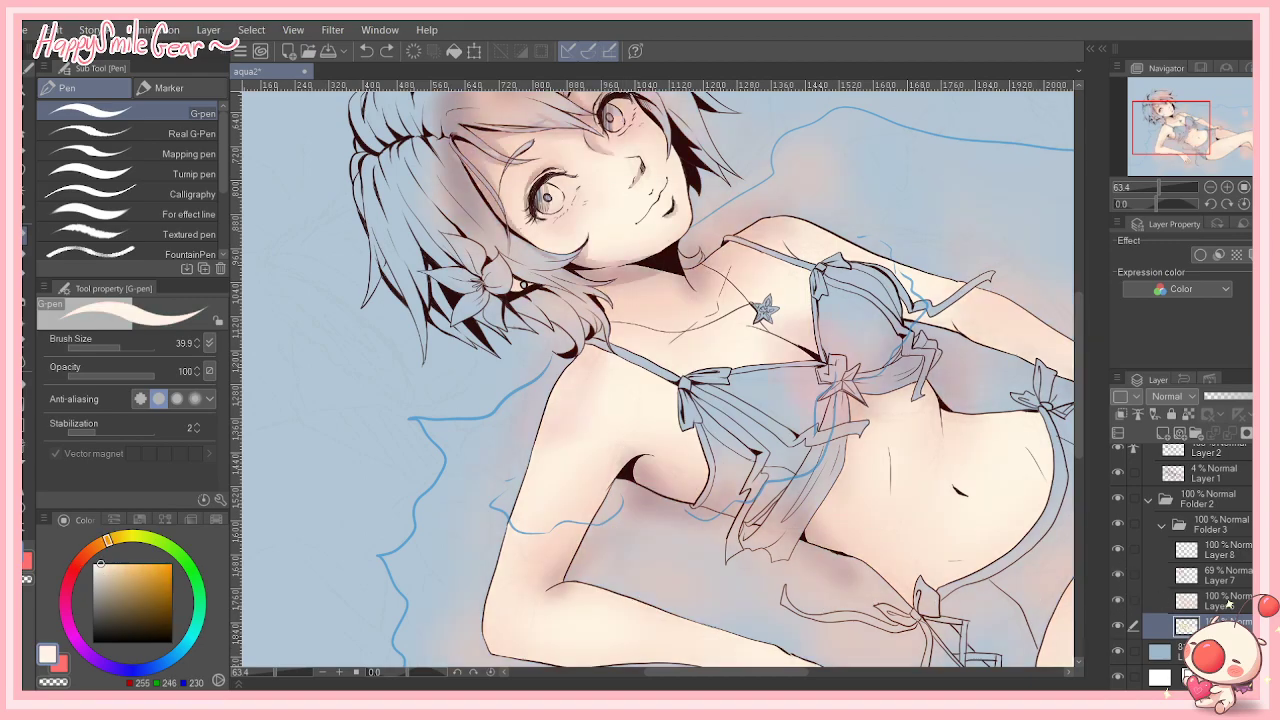
pyautogui.press('g')
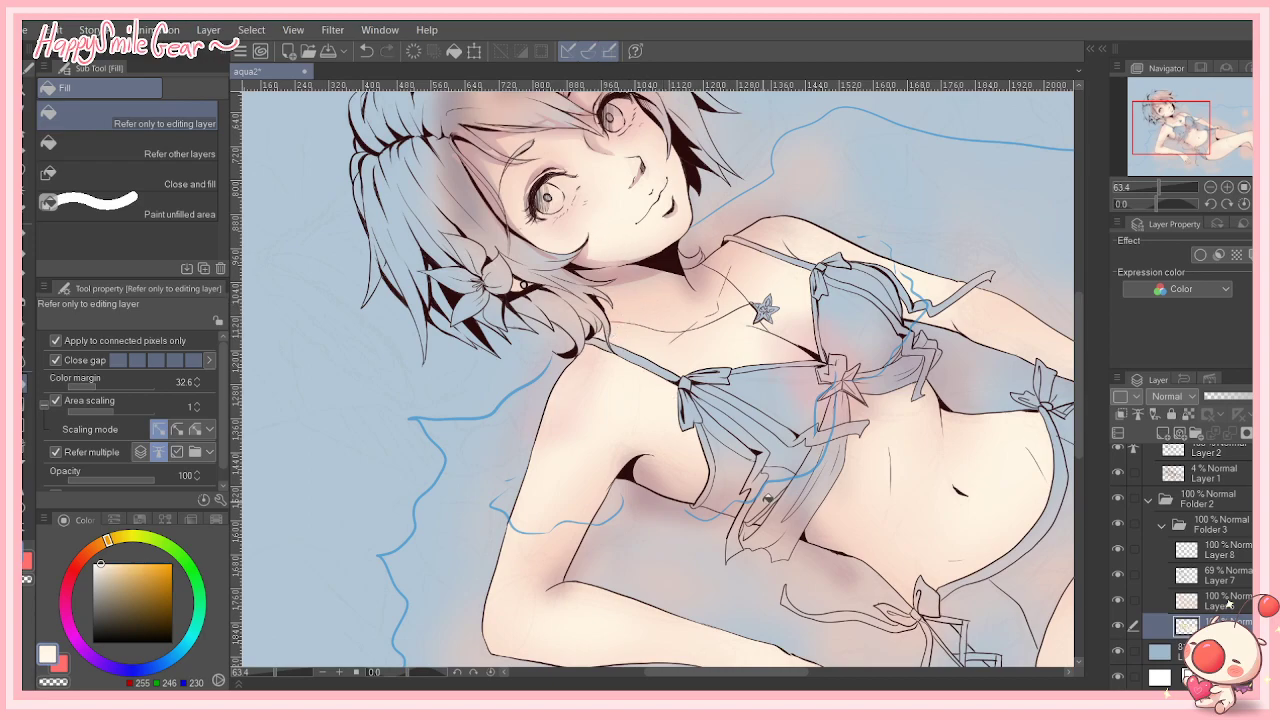
# Step: On Layer 8, shade the near shoulder, arm edge and bikini side with the G-pen at size 36.9 in sampled dusty pink (RGB 206, 176, 173)
pyautogui.click(1212, 551)
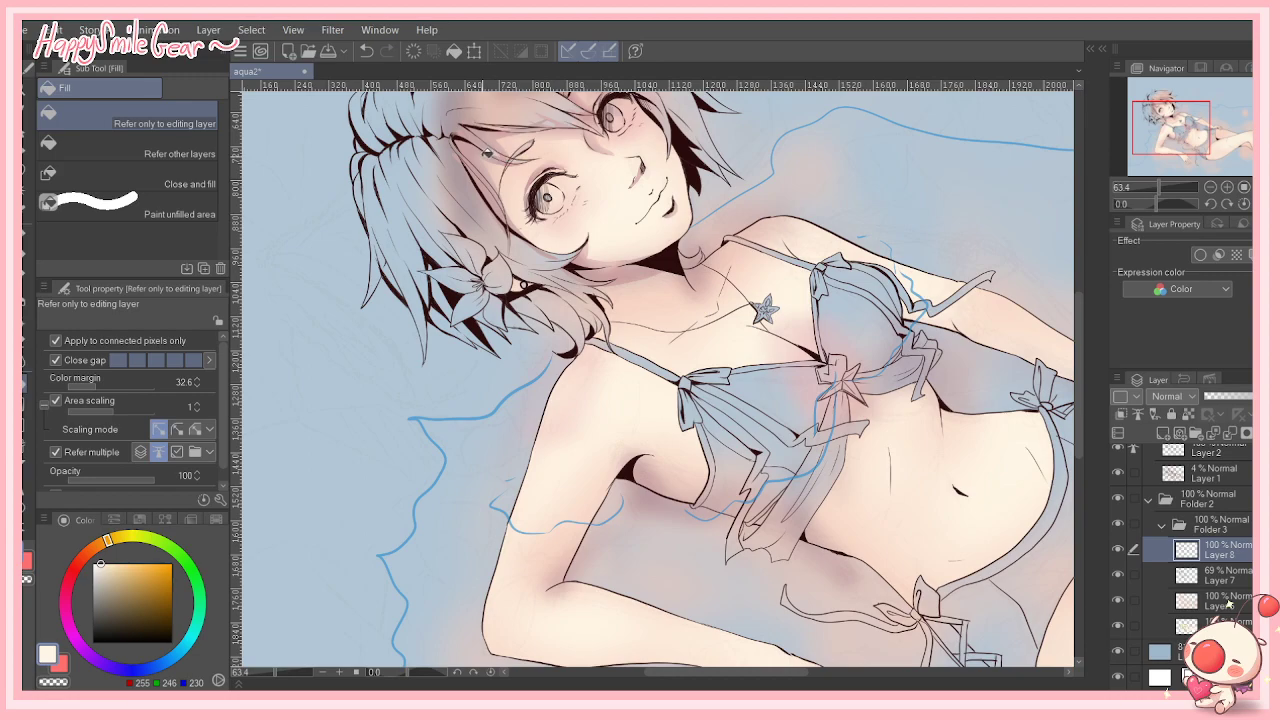
pyautogui.keyDown('alt'); pyautogui.click(480, 140); pyautogui.keyUp('alt')
pyautogui.press('p')
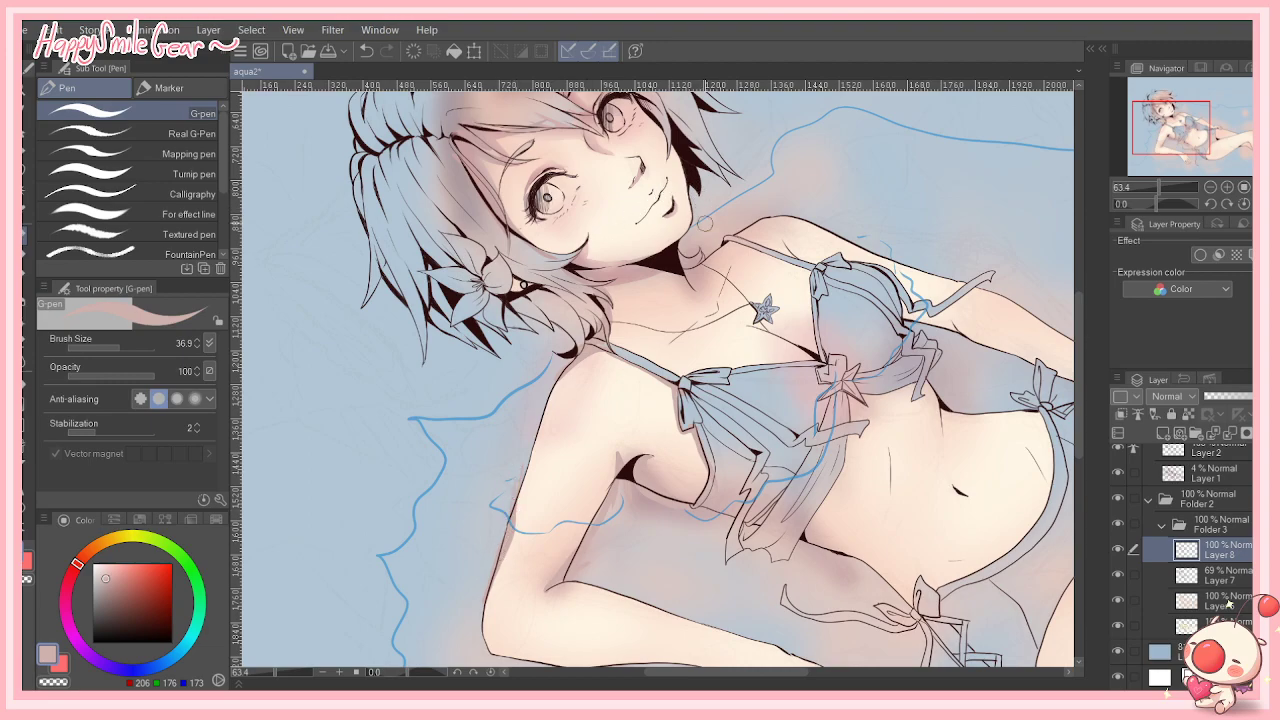
pyautogui.moveTo(630, 364); pyautogui.dragTo(655, 413)
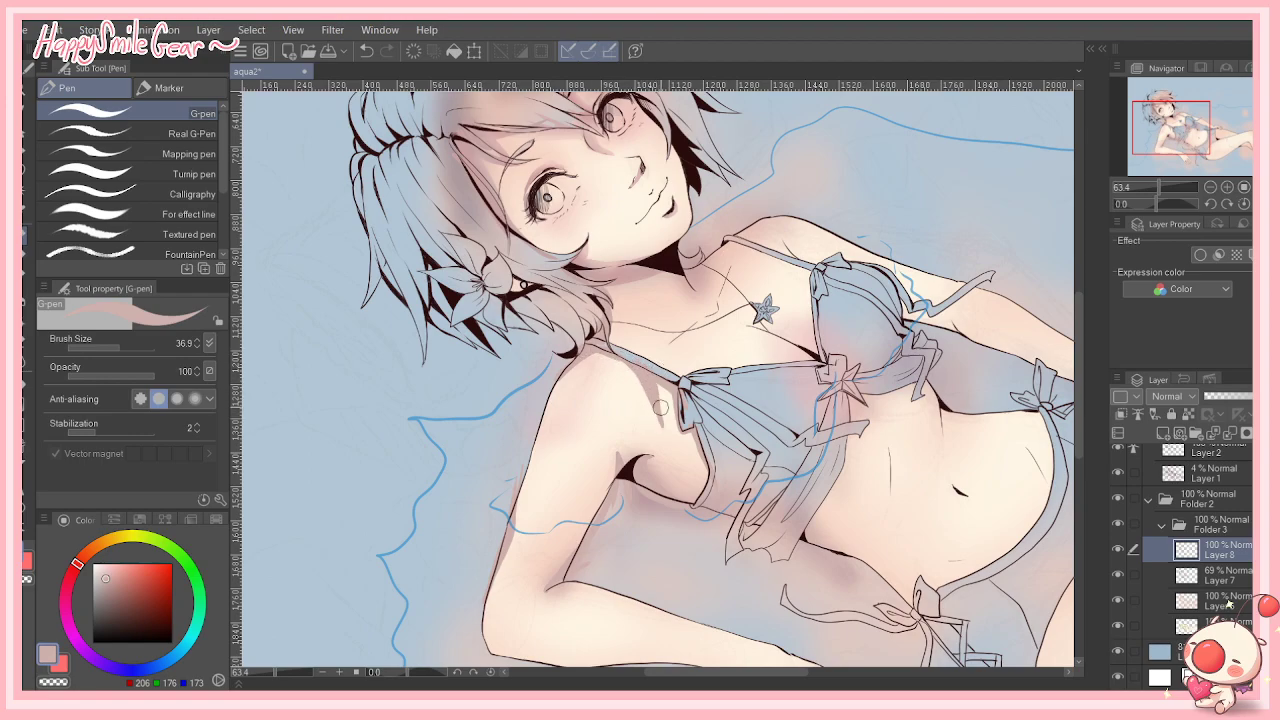
pyautogui.click(370, 51)
pyautogui.click(367, 54)
pyautogui.click(364, 54)
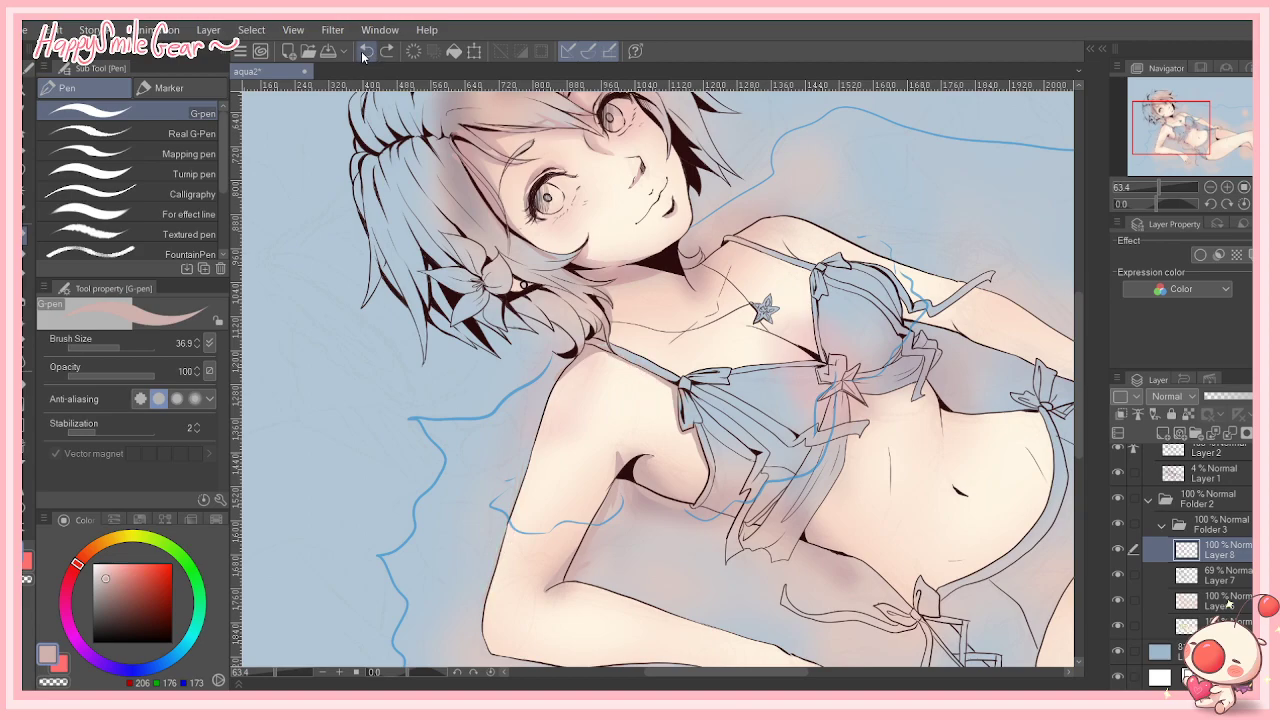
pyautogui.click(388, 53)
# Step: Draw a tapering curved shadow from the near shoulder strap down toward the armpit
pyautogui.moveTo(606, 354)
pyautogui.mouseDown()
pyautogui.moveTo(621, 360)
pyautogui.moveTo(643, 428)
pyautogui.mouseUp()
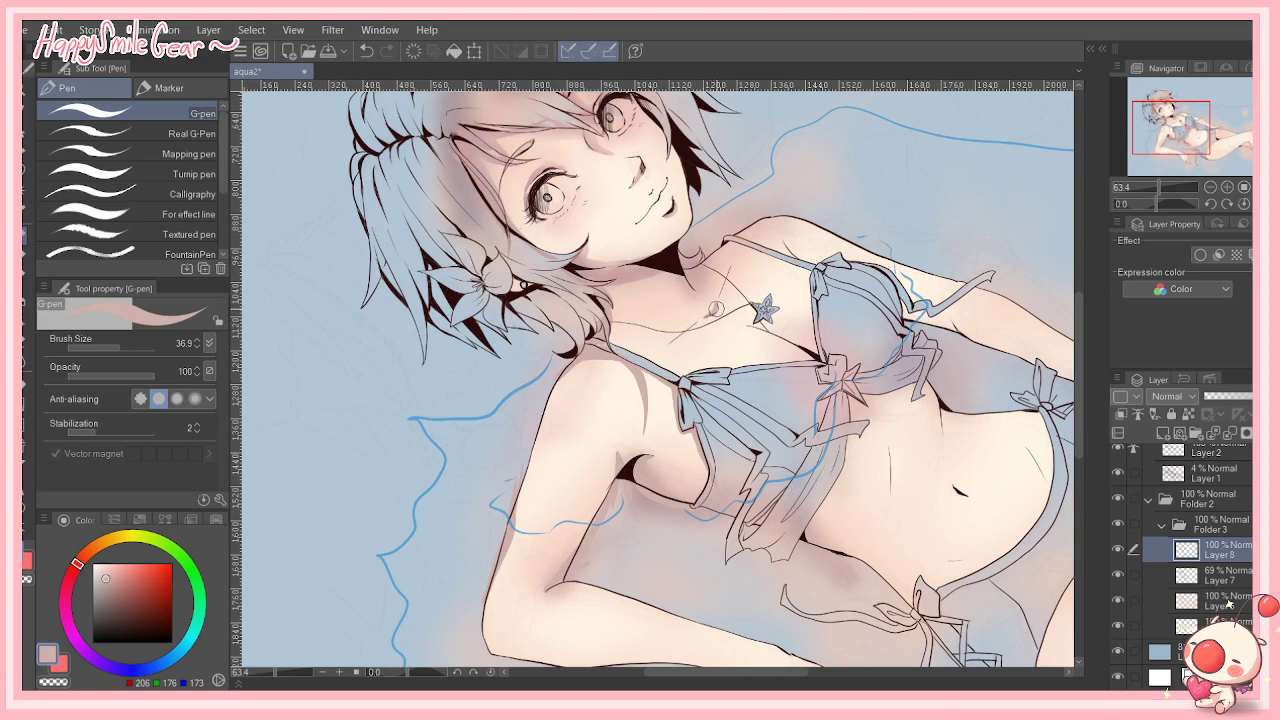
pyautogui.click(362, 54)
pyautogui.moveTo(279, 672); pyautogui.dragTo(289, 672)
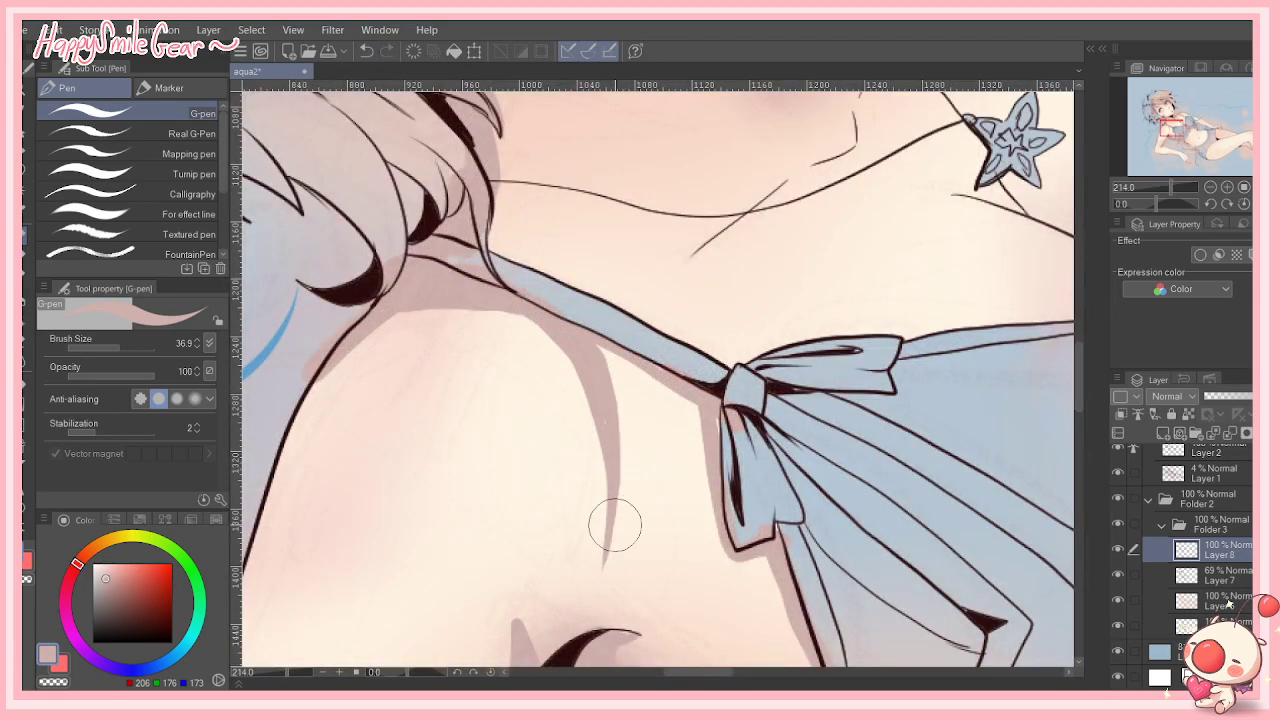
# Step: Reduce the G-pen to size 15.9 and draw thin shadows along the collarbone lines below the neck
pyautogui.click(112, 344)
pyautogui.moveTo(658, 674); pyautogui.dragTo(700, 674)
pyautogui.moveTo(1084, 360); pyautogui.dragTo(1084, 315)
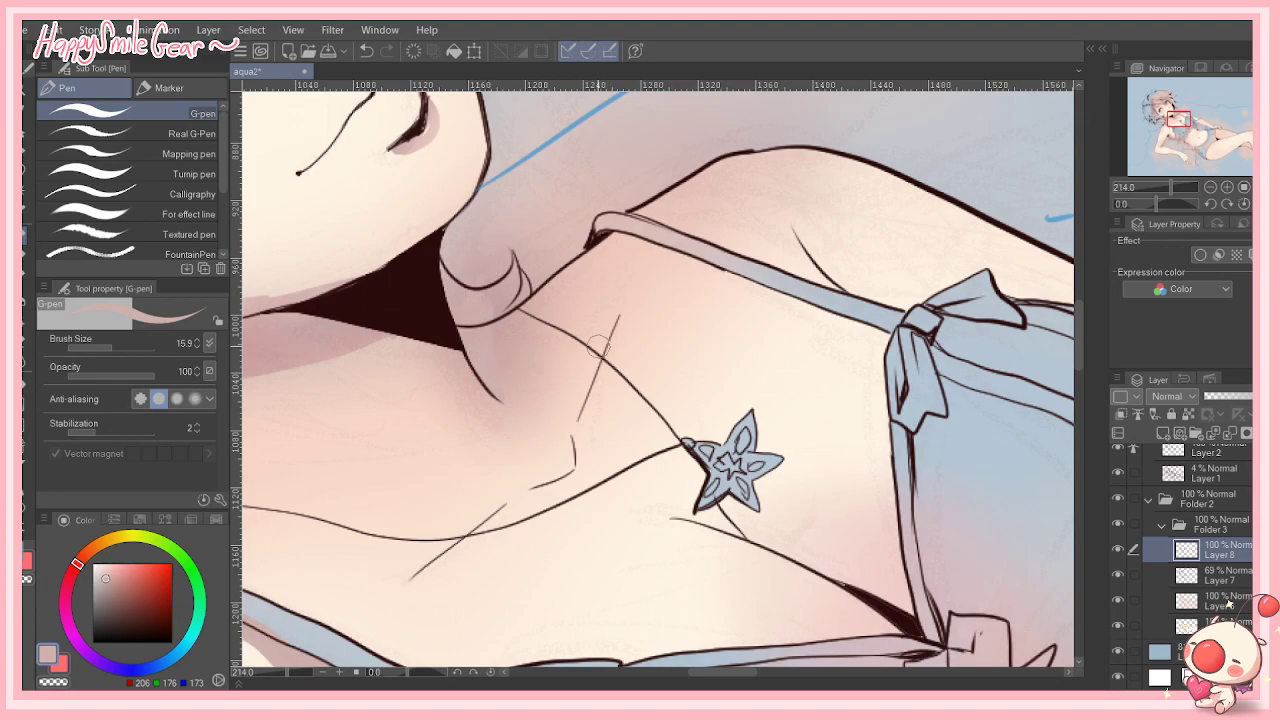
pyautogui.moveTo(616, 318); pyautogui.dragTo(573, 424)
pyautogui.moveTo(623, 308)
pyautogui.mouseDown()
pyautogui.moveTo(570, 462)
pyautogui.moveTo(402, 585)
pyautogui.mouseUp()
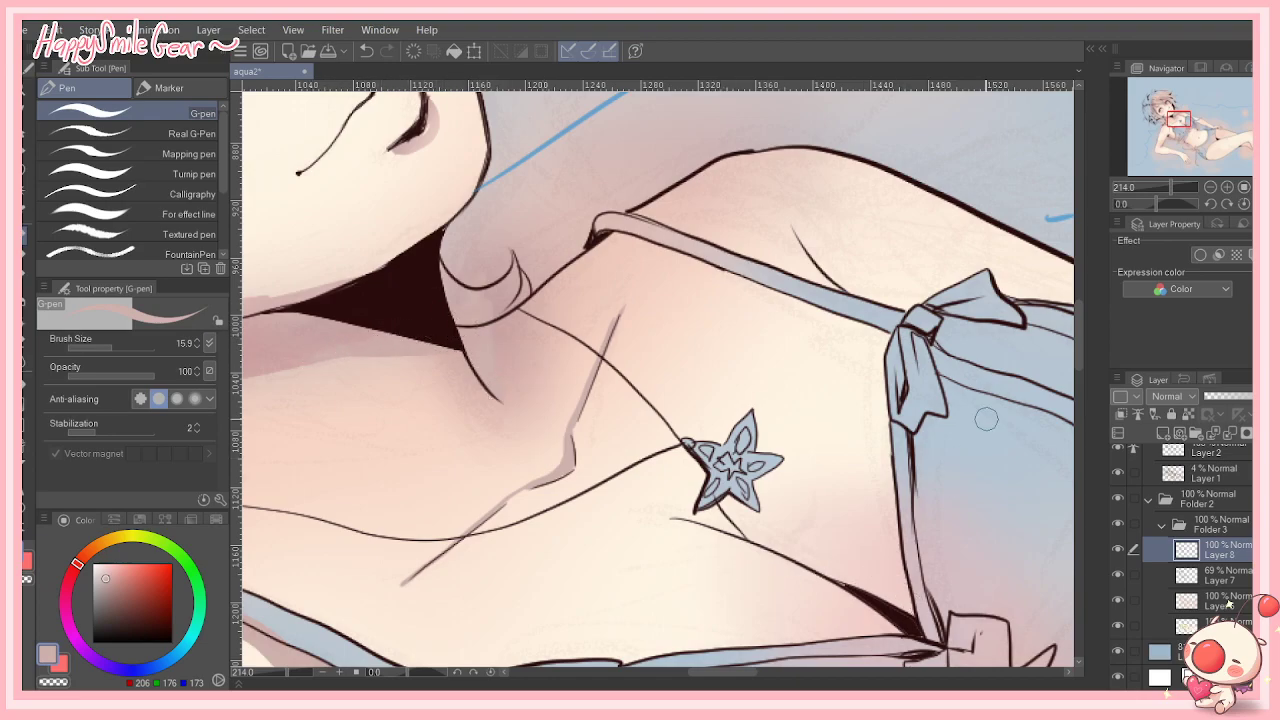
# Step: Draw shadows on the chest along the far shoulder strap, the inner cup edge and the upper edge of the near cup
pyautogui.moveTo(1075, 350); pyautogui.dragTo(1078, 358)
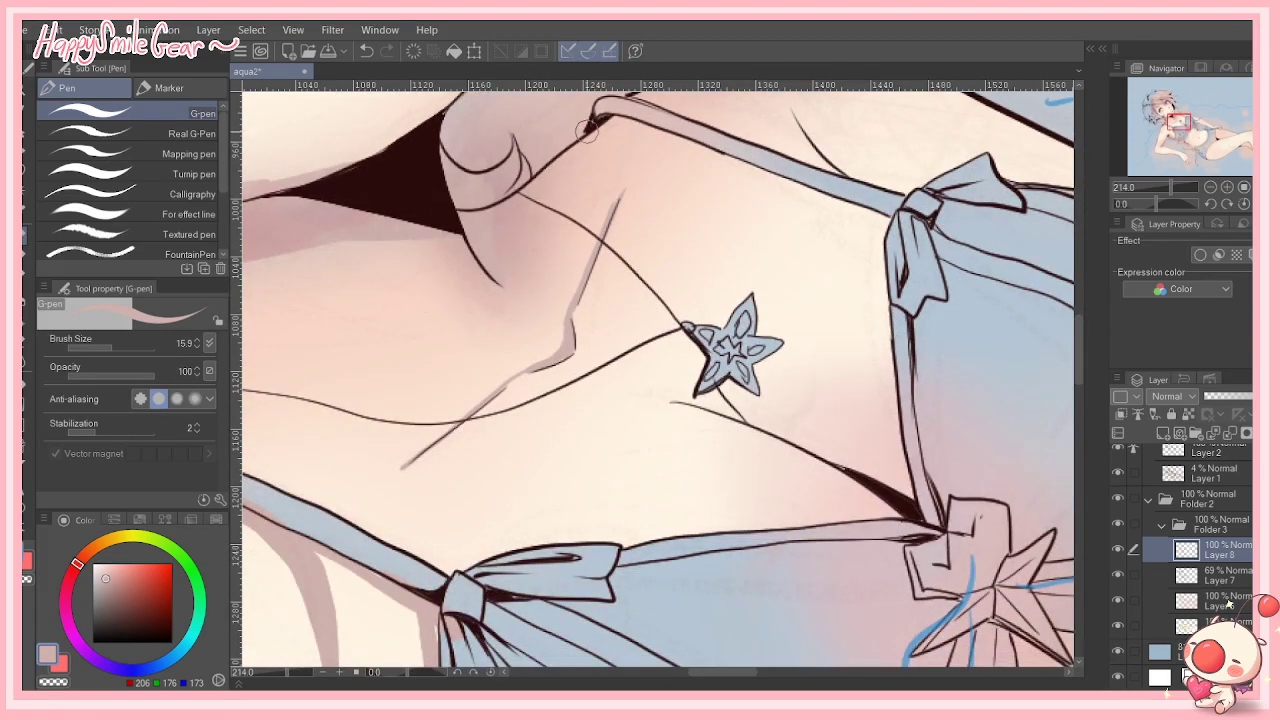
pyautogui.moveTo(613, 122)
pyautogui.mouseDown()
pyautogui.moveTo(876, 218)
pyautogui.moveTo(922, 317)
pyautogui.moveTo(871, 213)
pyautogui.moveTo(913, 259)
pyautogui.moveTo(868, 307)
pyautogui.moveTo(866, 210)
pyautogui.moveTo(895, 298)
pyautogui.mouseUp()
pyautogui.moveTo(916, 504); pyautogui.dragTo(900, 342)
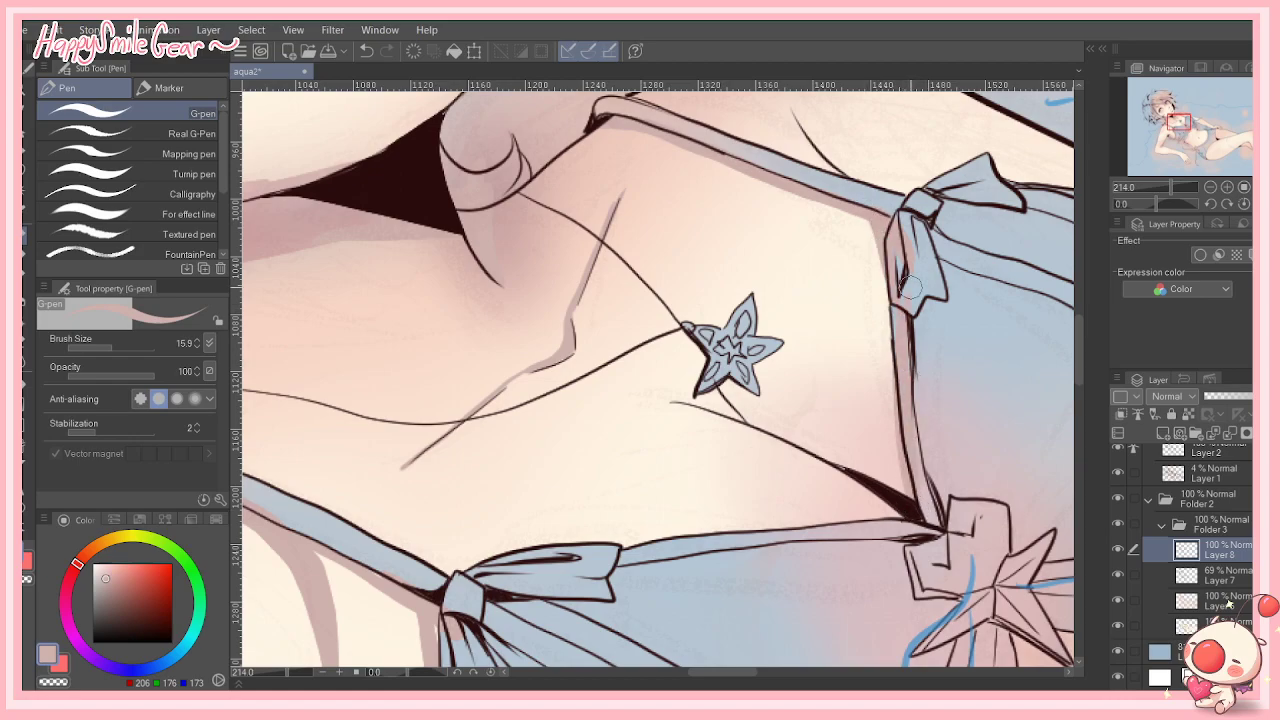
pyautogui.moveTo(900, 520); pyautogui.dragTo(625, 542)
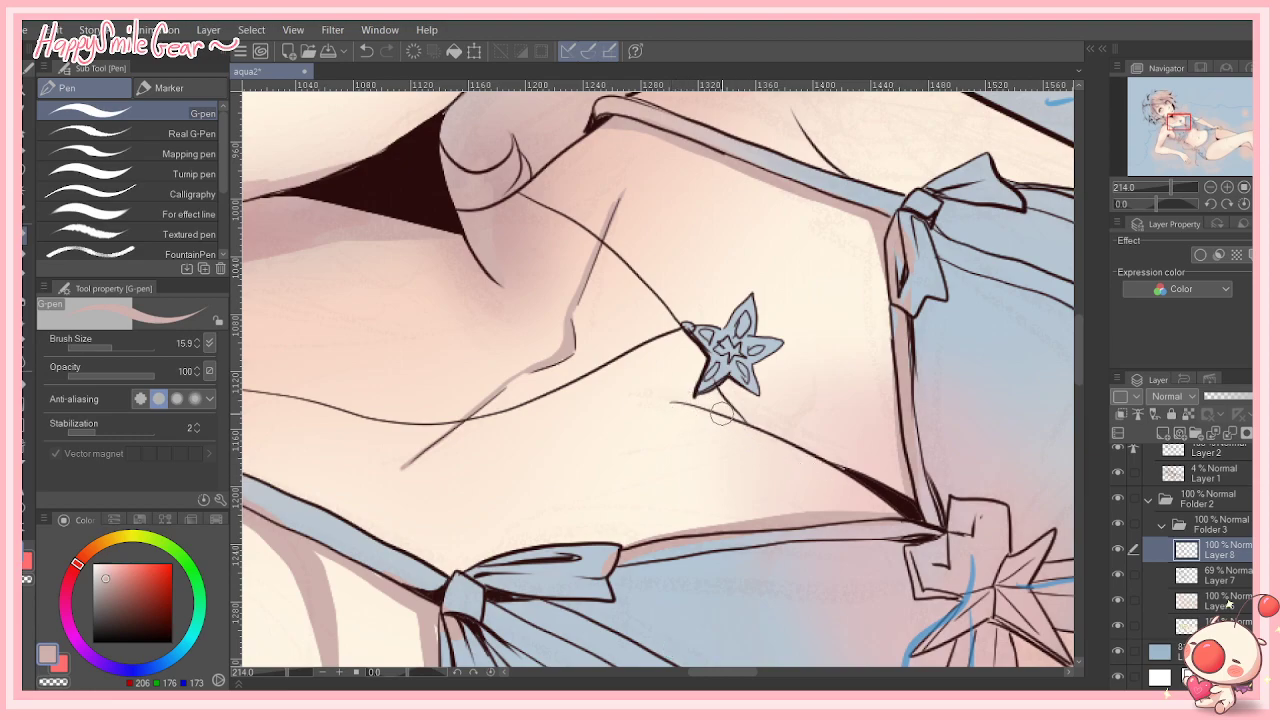
# Step: Draw a thin shadow along the cleavage line from below the star pendant to the center knot, redoing the first stroke
pyautogui.moveTo(740, 417)
pyautogui.mouseDown()
pyautogui.moveTo(691, 404)
pyautogui.moveTo(745, 420)
pyautogui.moveTo(723, 395)
pyautogui.moveTo(822, 459)
pyautogui.mouseUp()
pyautogui.click(366, 50)
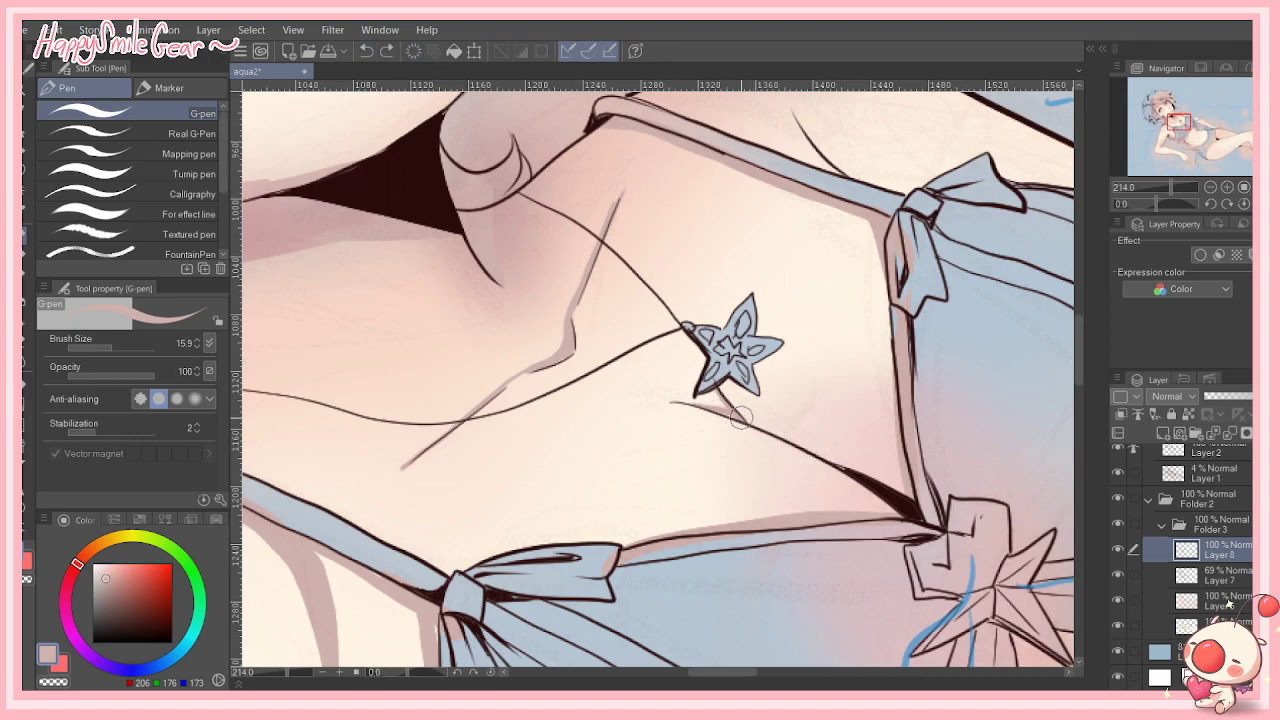
pyautogui.moveTo(724, 410); pyautogui.dragTo(871, 484)
pyautogui.moveTo(746, 418); pyautogui.dragTo(928, 511)
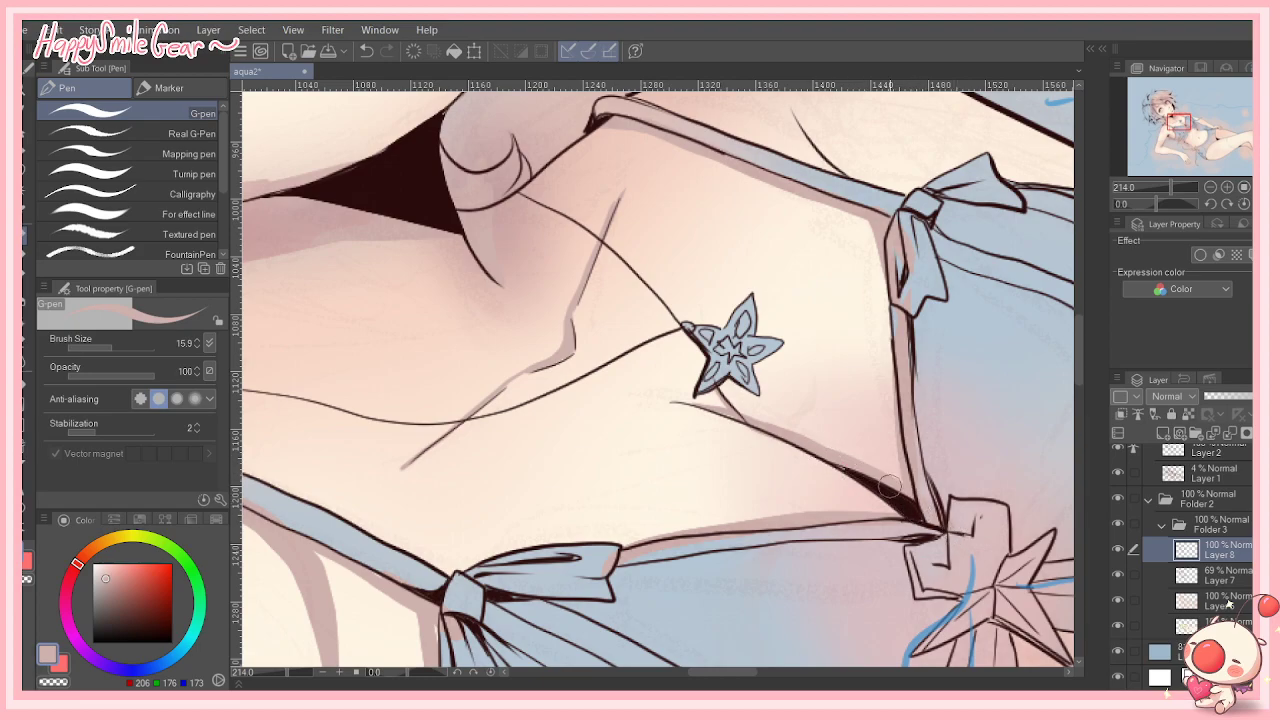
# Step: Draw a tapered shadow along the armpit crease above the far bikini bow
pyautogui.moveTo(283, 674); pyautogui.dragTo(285, 674)
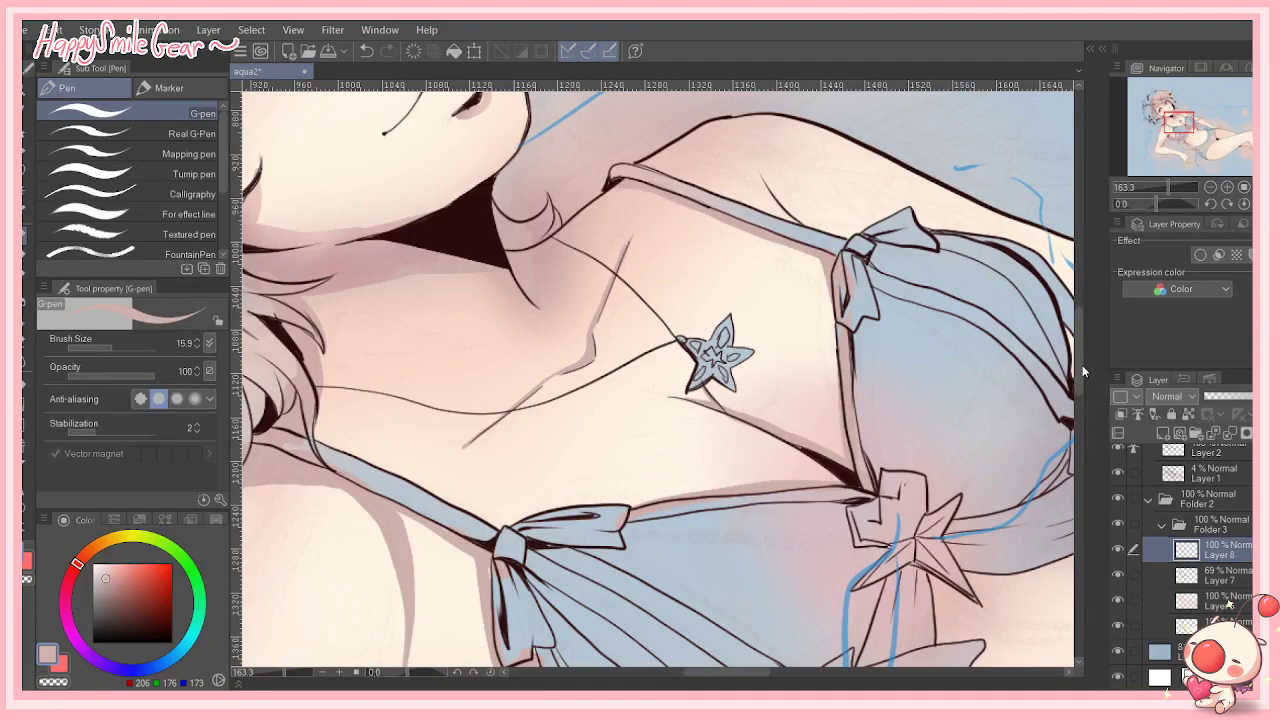
pyautogui.moveTo(763, 178); pyautogui.dragTo(862, 236)
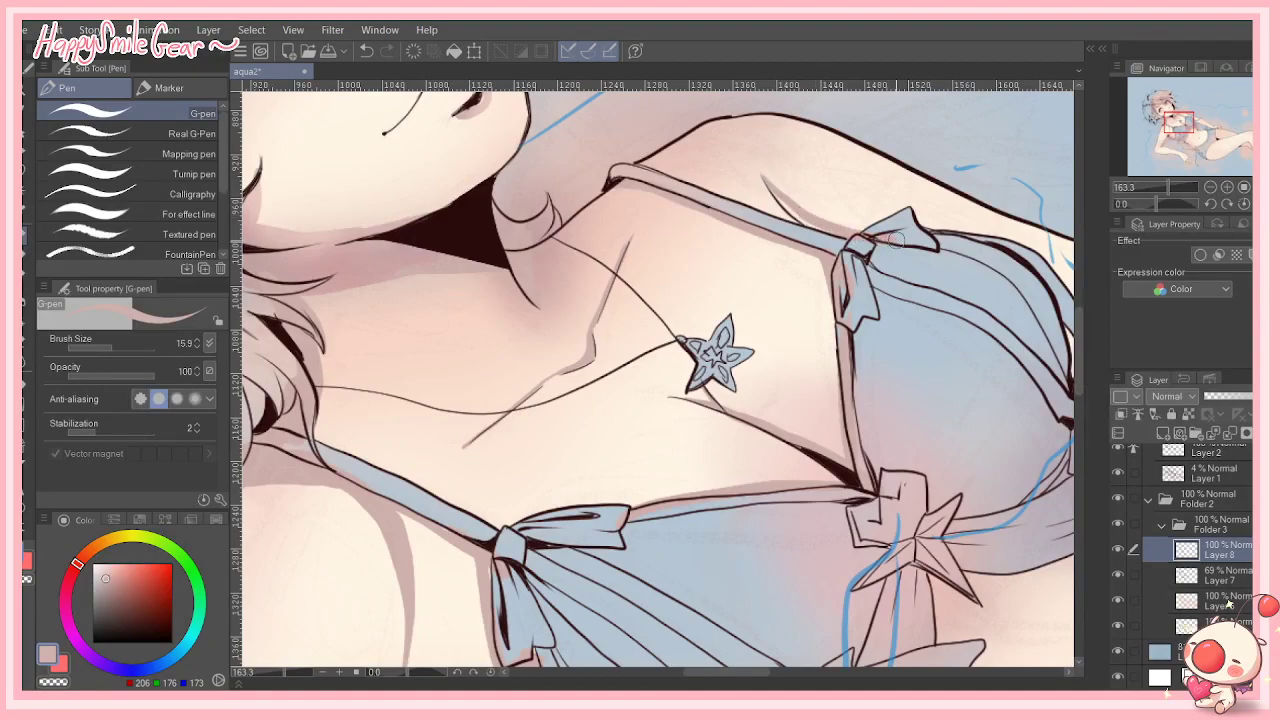
pyautogui.moveTo(776, 193); pyautogui.dragTo(838, 230)
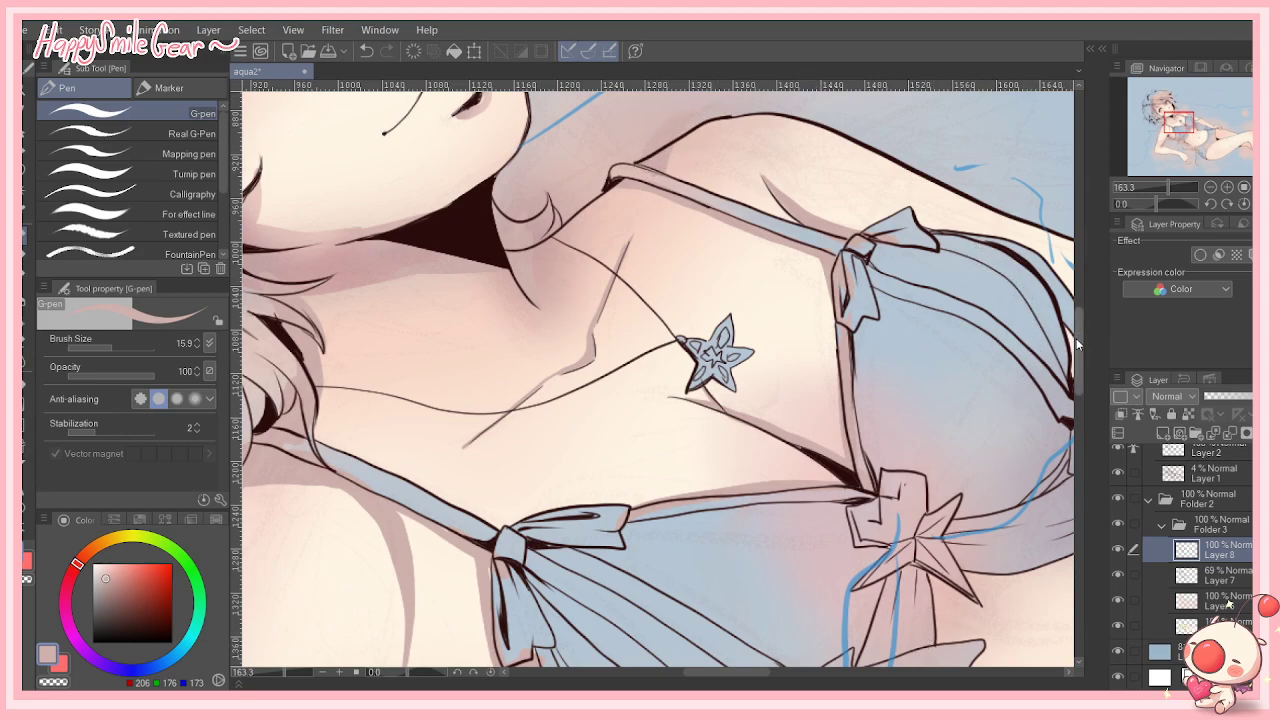
# Step: Shade the skin under the bust beside the starfish knot and its hanging ribbon, undoing a stray stroke
pyautogui.moveTo(1077, 345); pyautogui.dragTo(1082, 374)
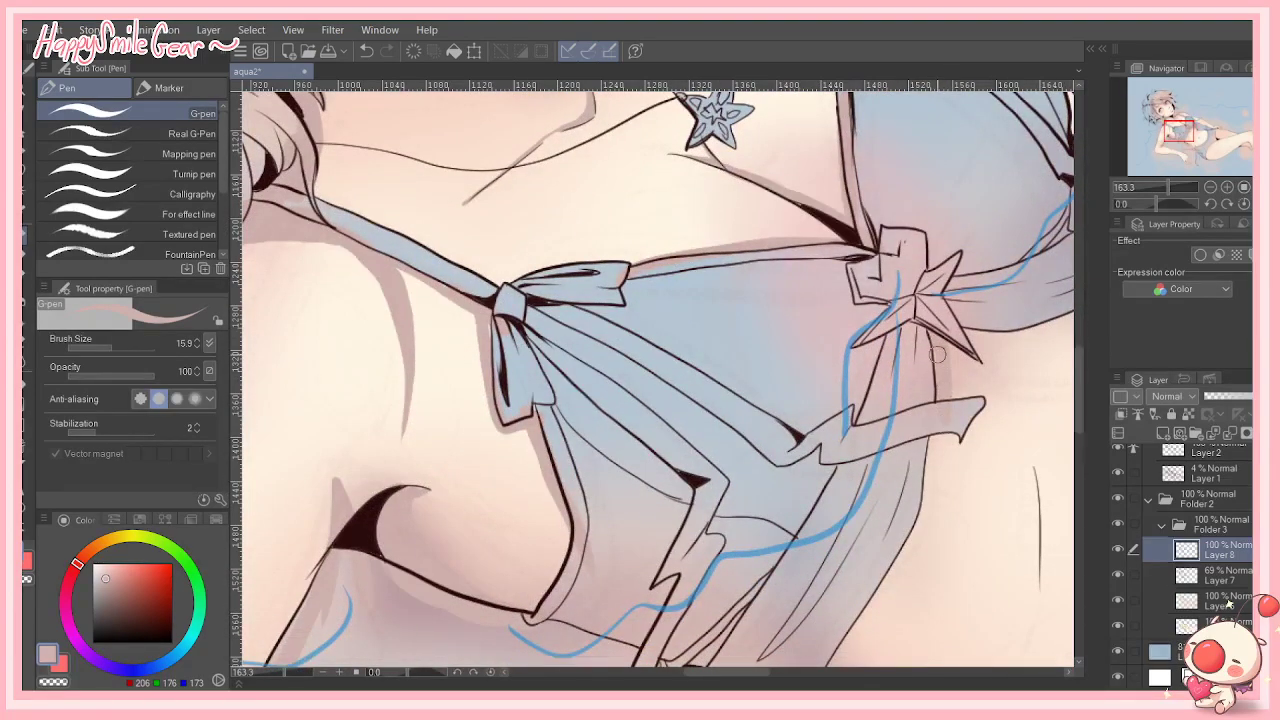
pyautogui.moveTo(936, 334); pyautogui.dragTo(970, 361)
pyautogui.click(366, 51)
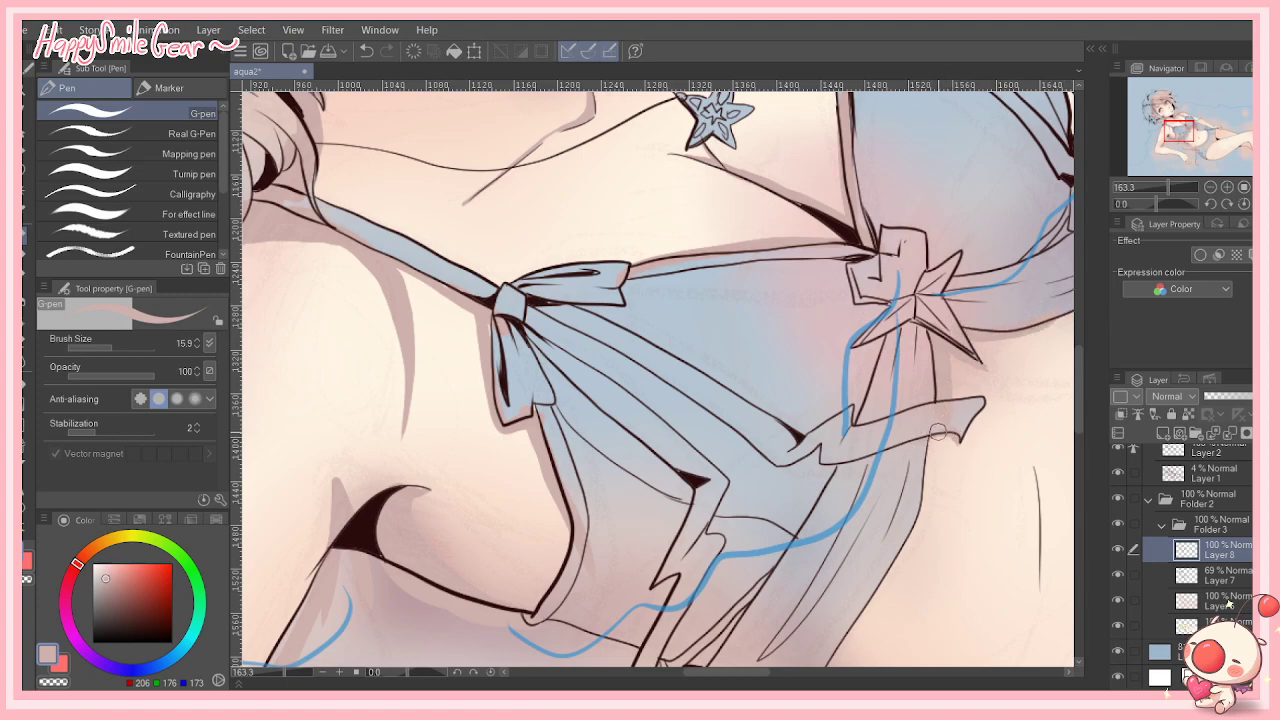
# Step: Undo the last shadow strokes and redraw the thin shadow on the skin along the hanging ribbon's outer edge
pyautogui.click(366, 58)
pyautogui.click(366, 58)
pyautogui.moveTo(955, 408); pyautogui.dragTo(845, 640)
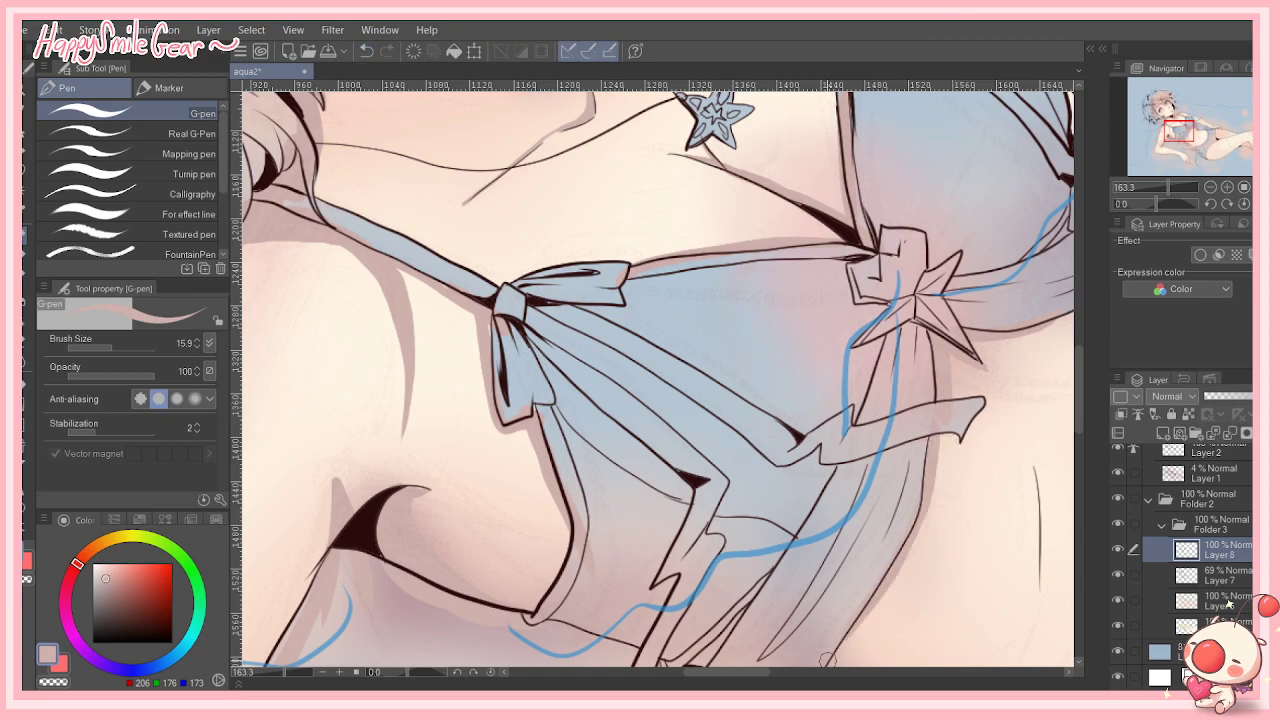
# Step: Draw a thin shadow on the cheek along the hair strand and sample a skin tone near the nose
pyautogui.moveTo(1079, 427); pyautogui.dragTo(1085, 329)
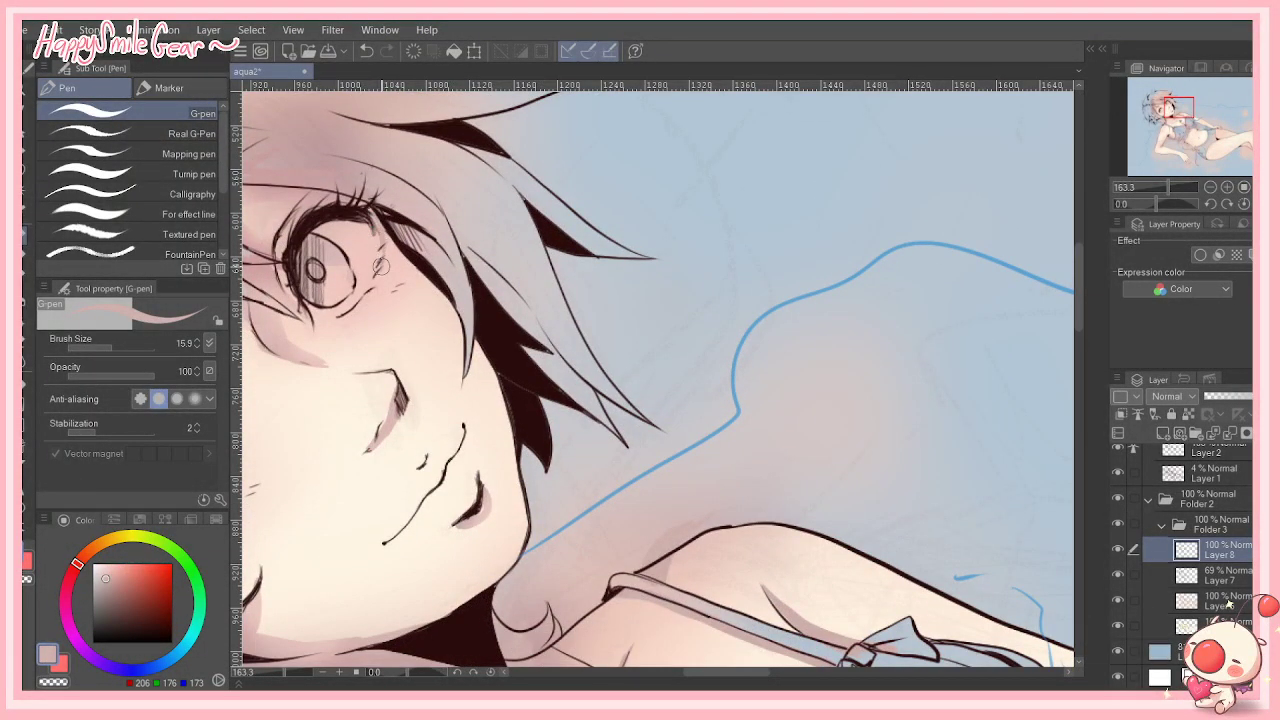
pyautogui.moveTo(463, 336); pyautogui.dragTo(444, 374)
pyautogui.keyDown('alt'); pyautogui.click(386, 426); pyautogui.keyUp('alt')
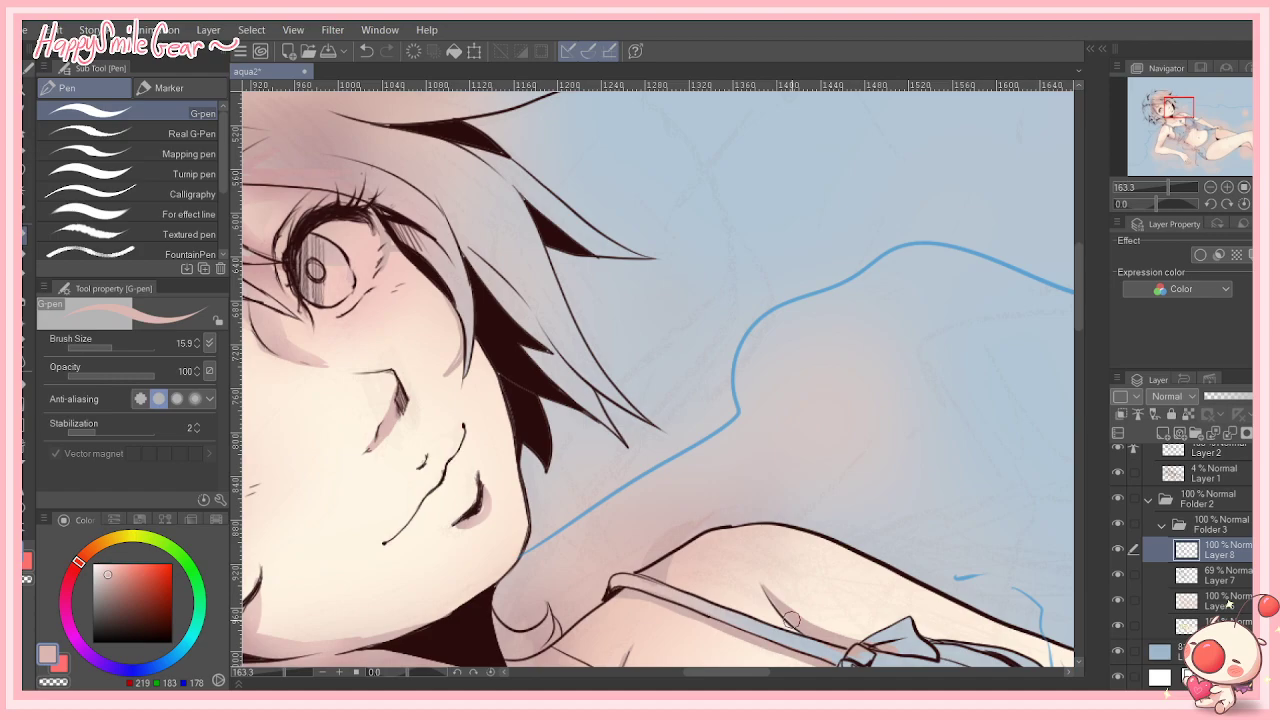
# Step: Paint a tapered shadow at the waist crease beside the lower end of the hanging ribbon
pyautogui.scroll(-10, 791, 621)
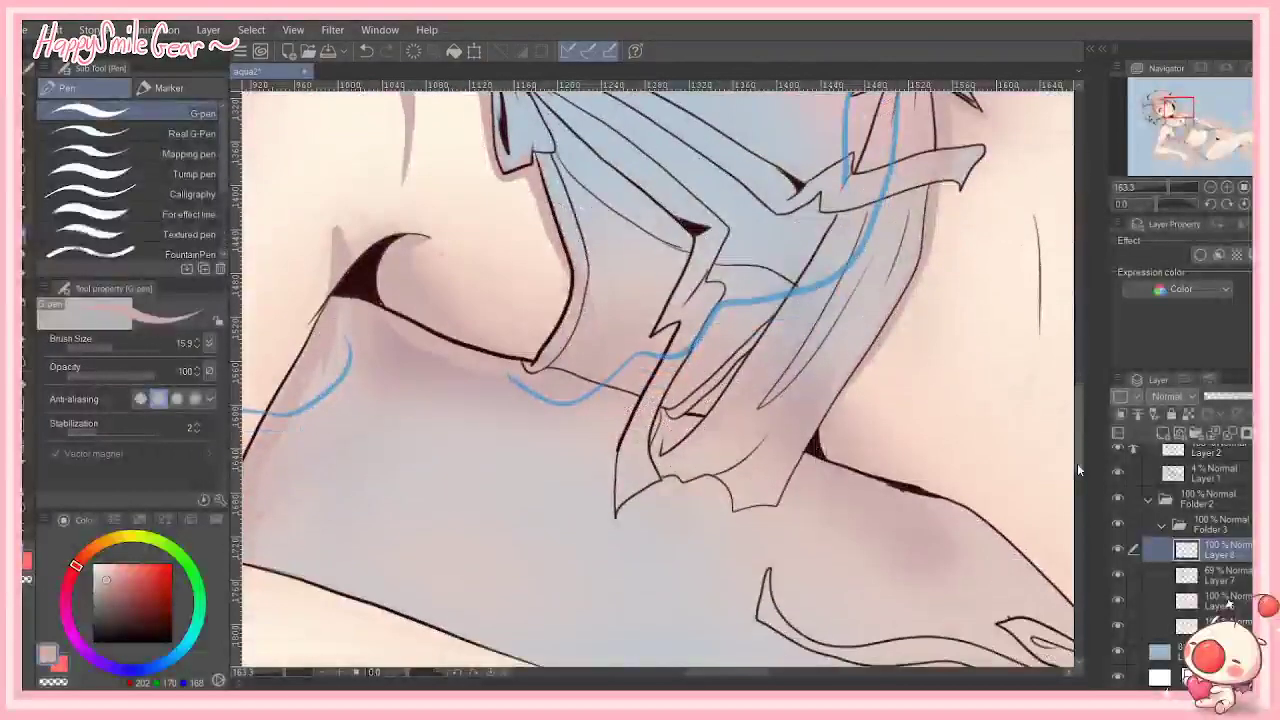
pyautogui.moveTo(873, 353)
pyautogui.mouseDown()
pyautogui.moveTo(865, 454)
pyautogui.moveTo(904, 497)
pyautogui.mouseUp()
pyautogui.moveTo(838, 458); pyautogui.dragTo(860, 380)
pyautogui.moveTo(846, 392)
pyautogui.mouseDown()
pyautogui.moveTo(821, 443)
pyautogui.moveTo(848, 389)
pyautogui.moveTo(851, 434)
pyautogui.mouseUp()
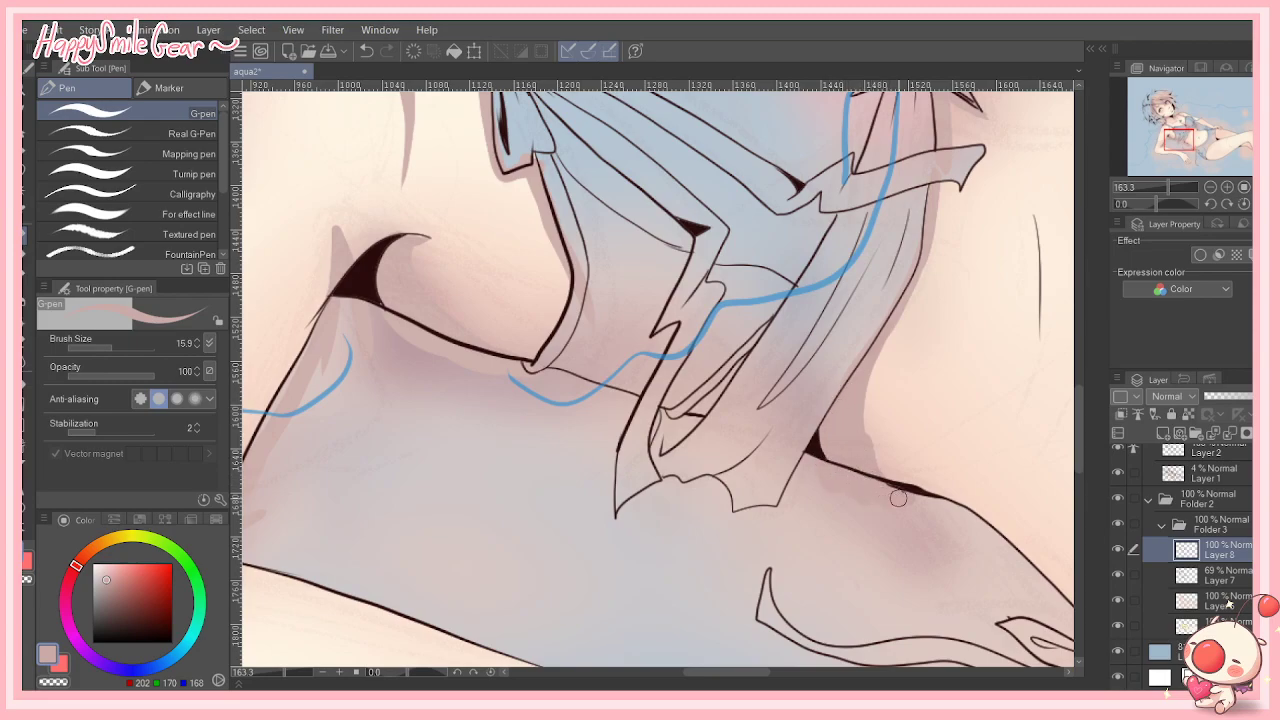
pyautogui.moveTo(706, 410); pyautogui.dragTo(743, 364)
# Step: Outline a curved shadow on the far thigh below the resting hand and fill it with the shadow color
pyautogui.moveTo(288, 676); pyautogui.dragTo(273, 677)
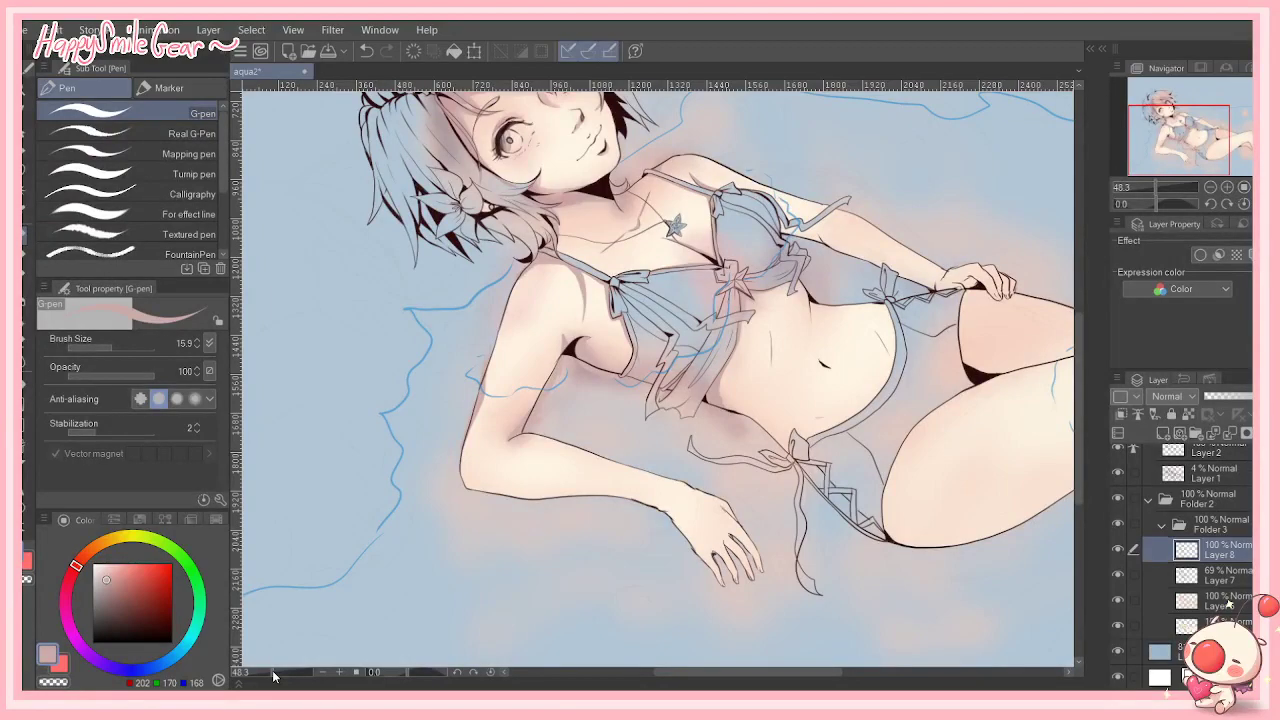
pyautogui.moveTo(763, 677); pyautogui.dragTo(798, 682)
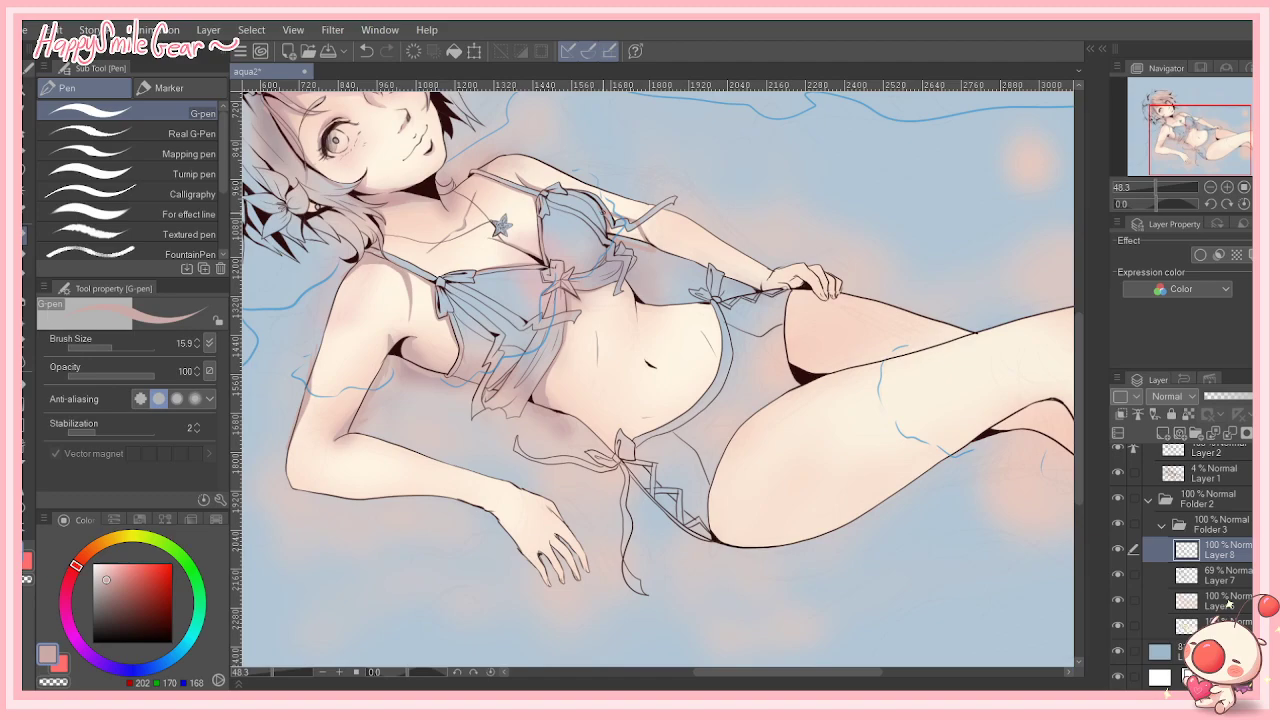
pyautogui.press('g')
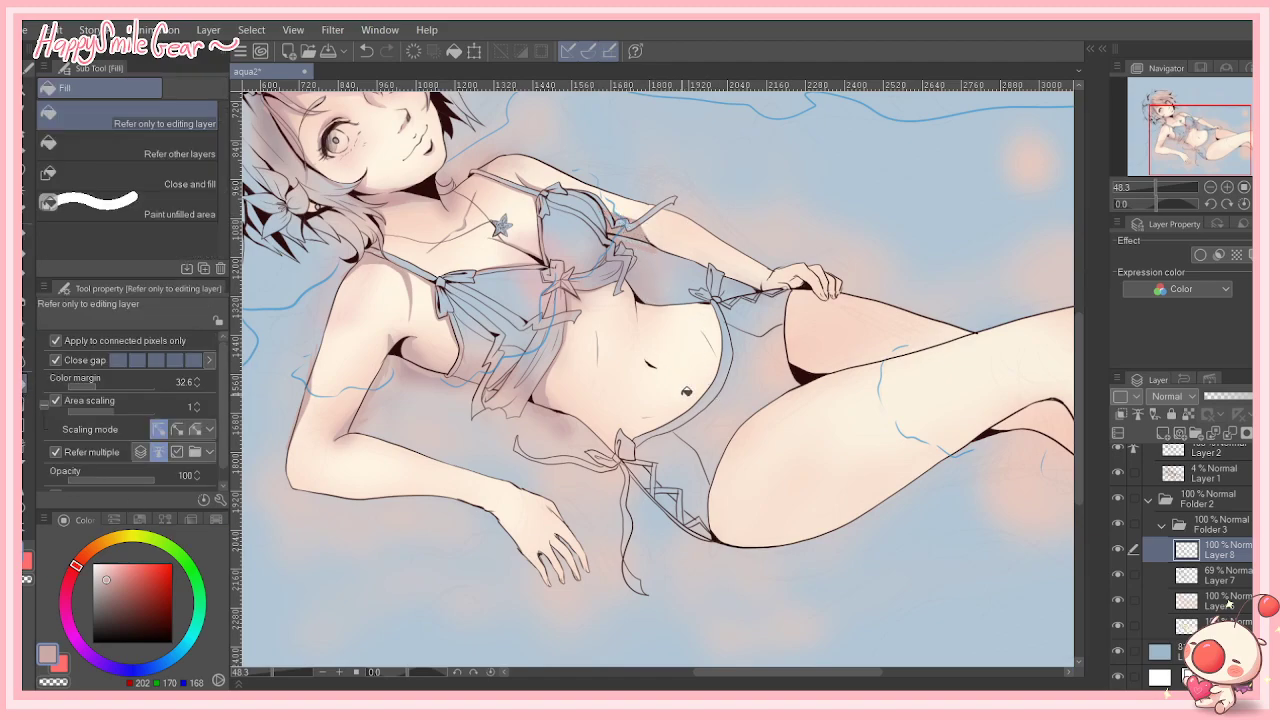
pyautogui.press('p')
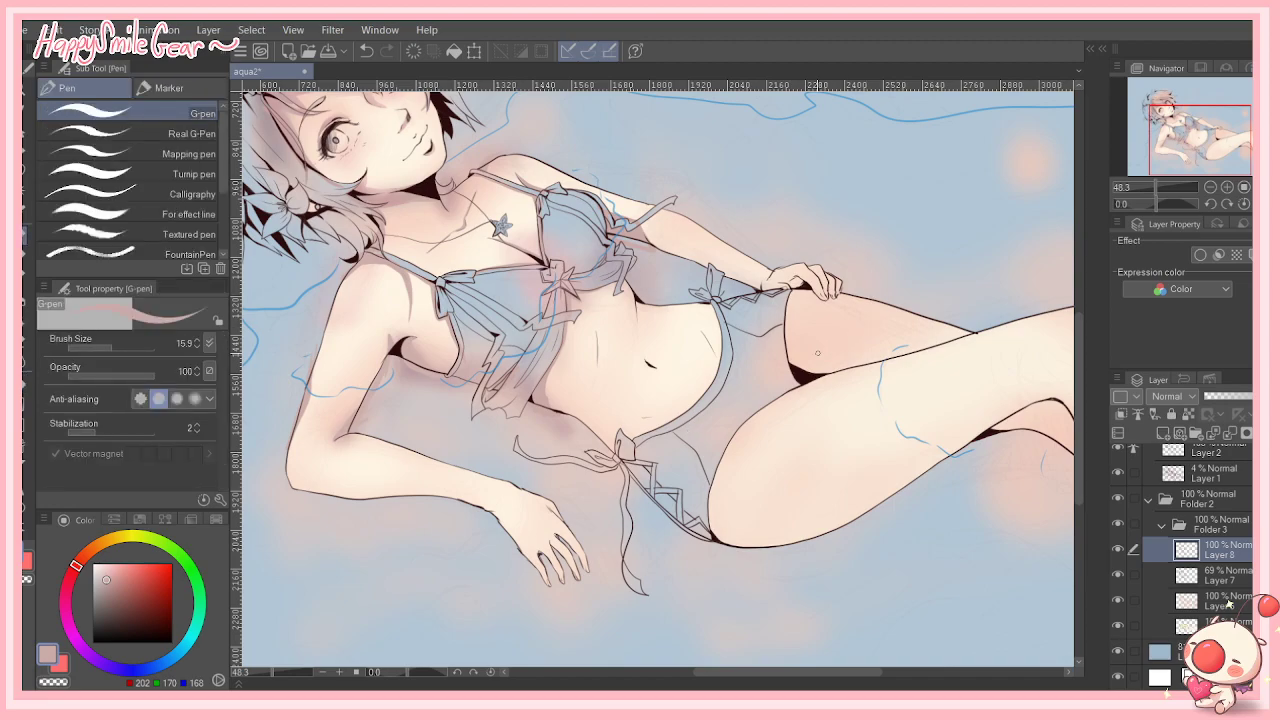
pyautogui.moveTo(790, 290)
pyautogui.mouseDown()
pyautogui.moveTo(800, 334)
pyautogui.moveTo(866, 362)
pyautogui.mouseUp()
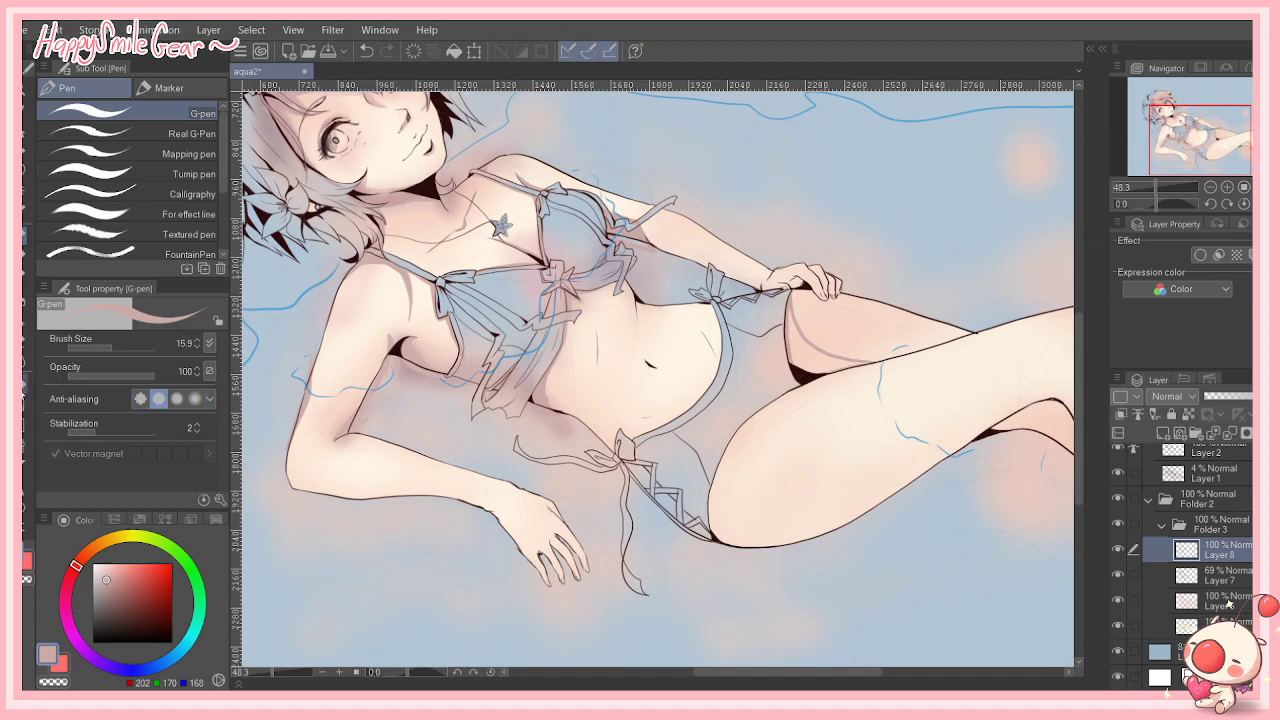
pyautogui.press('g')
pyautogui.click(818, 367)
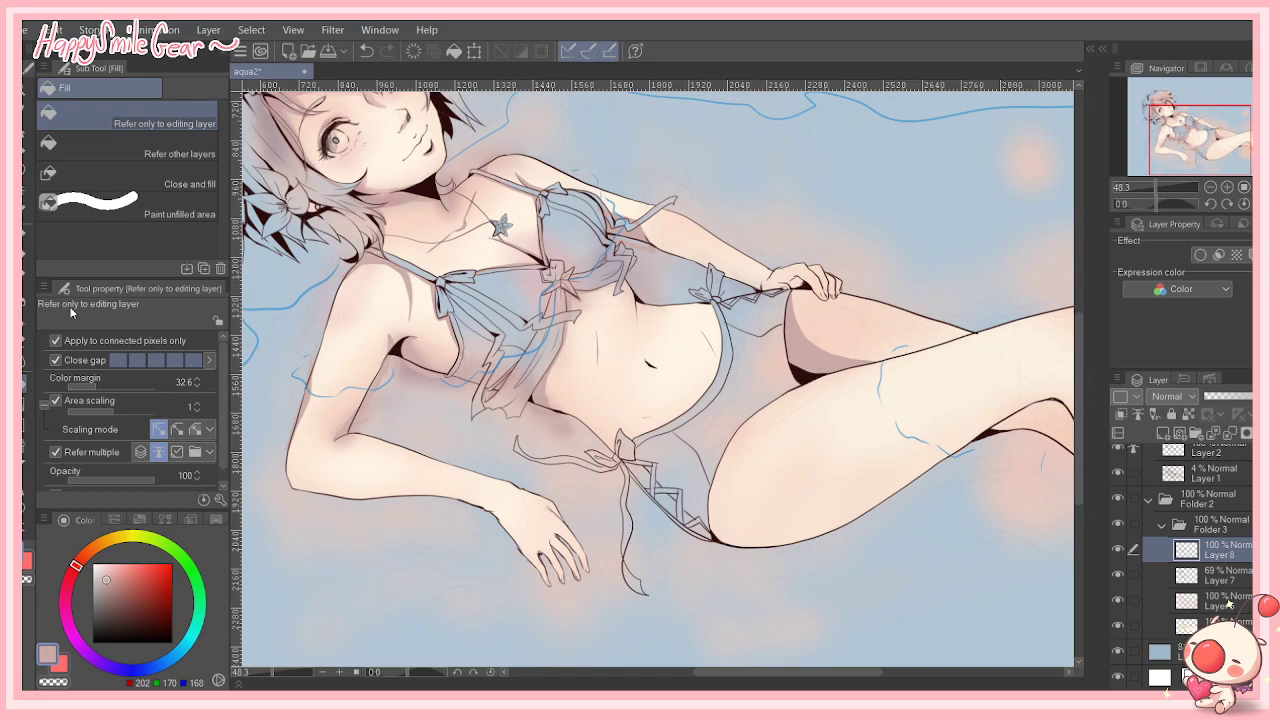
# Step: Draw the shadow boundary along the underside of the near thigh up to the knee, redoing the first stroke
pyautogui.press('p')
pyautogui.moveTo(708, 508)
pyautogui.mouseDown()
pyautogui.moveTo(780, 540)
pyautogui.moveTo(890, 506)
pyautogui.moveTo(912, 484)
pyautogui.mouseUp()
pyautogui.click(367, 51)
pyautogui.moveTo(712, 490)
pyautogui.mouseDown()
pyautogui.moveTo(769, 504)
pyautogui.moveTo(971, 421)
pyautogui.moveTo(1034, 409)
pyautogui.mouseUp()
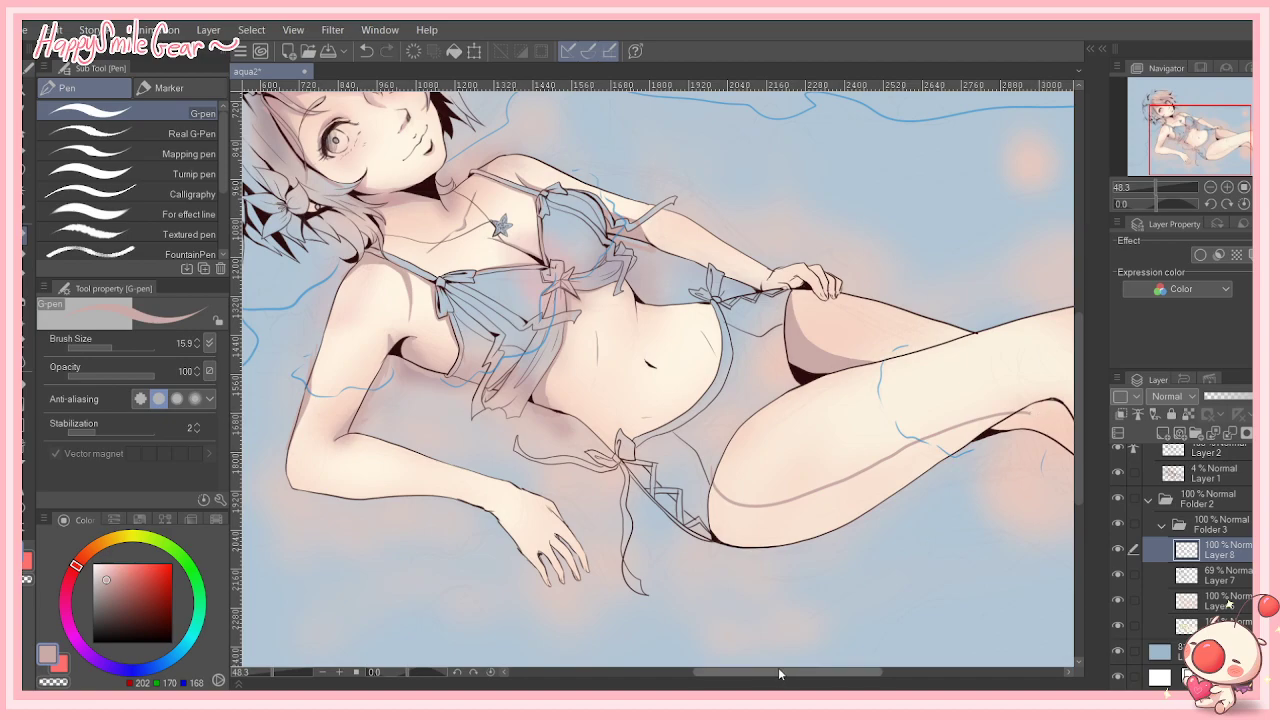
# Step: Outline a shadow along the lower edge of the abdomen and fill it, undoing an attempt and adjusting the reference layer
pyautogui.moveTo(819, 671); pyautogui.dragTo(881, 671)
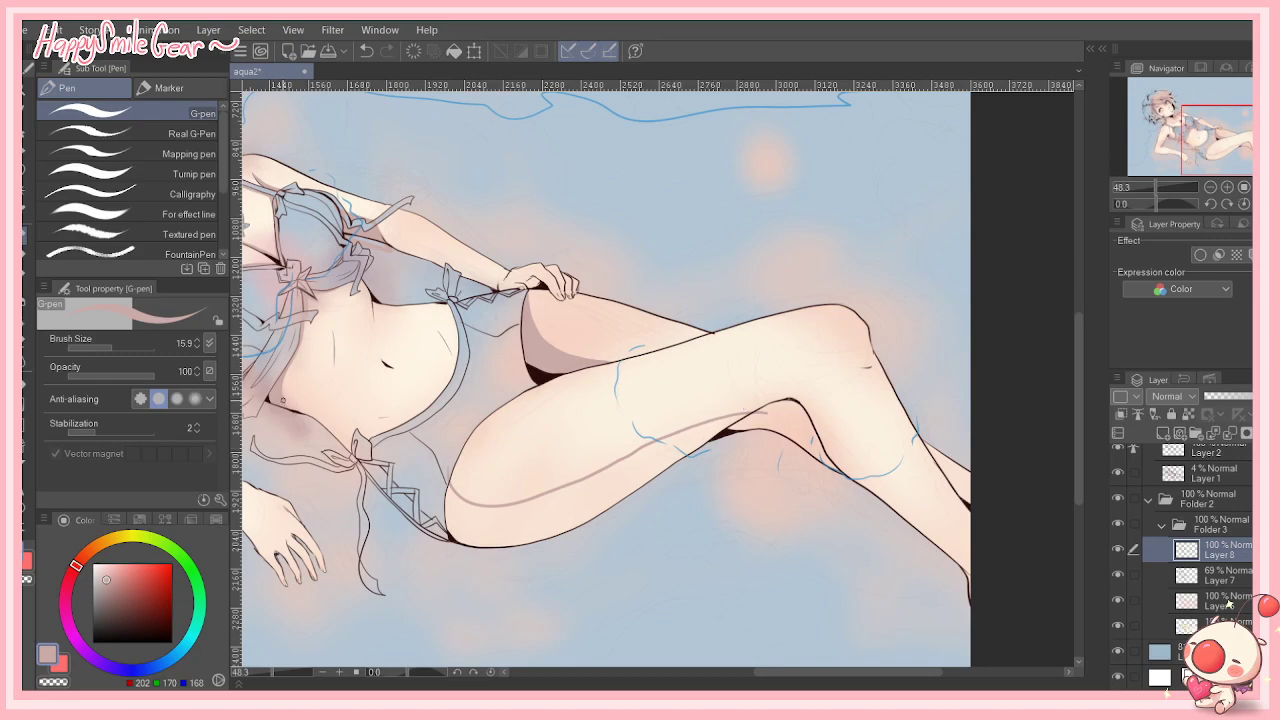
pyautogui.moveTo(388, 427)
pyautogui.mouseDown()
pyautogui.moveTo(423, 422)
pyautogui.moveTo(379, 449)
pyautogui.moveTo(300, 428)
pyautogui.mouseUp()
pyautogui.press('g')
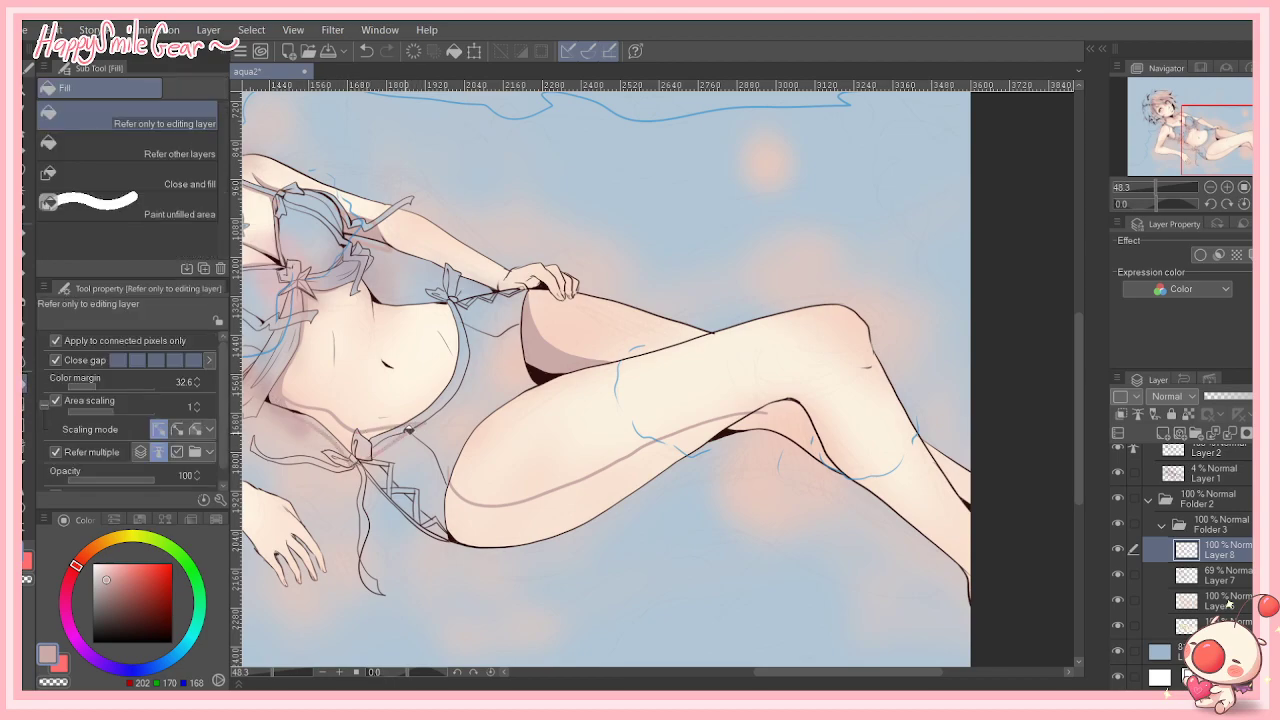
pyautogui.click(366, 51)
pyautogui.click(353, 428)
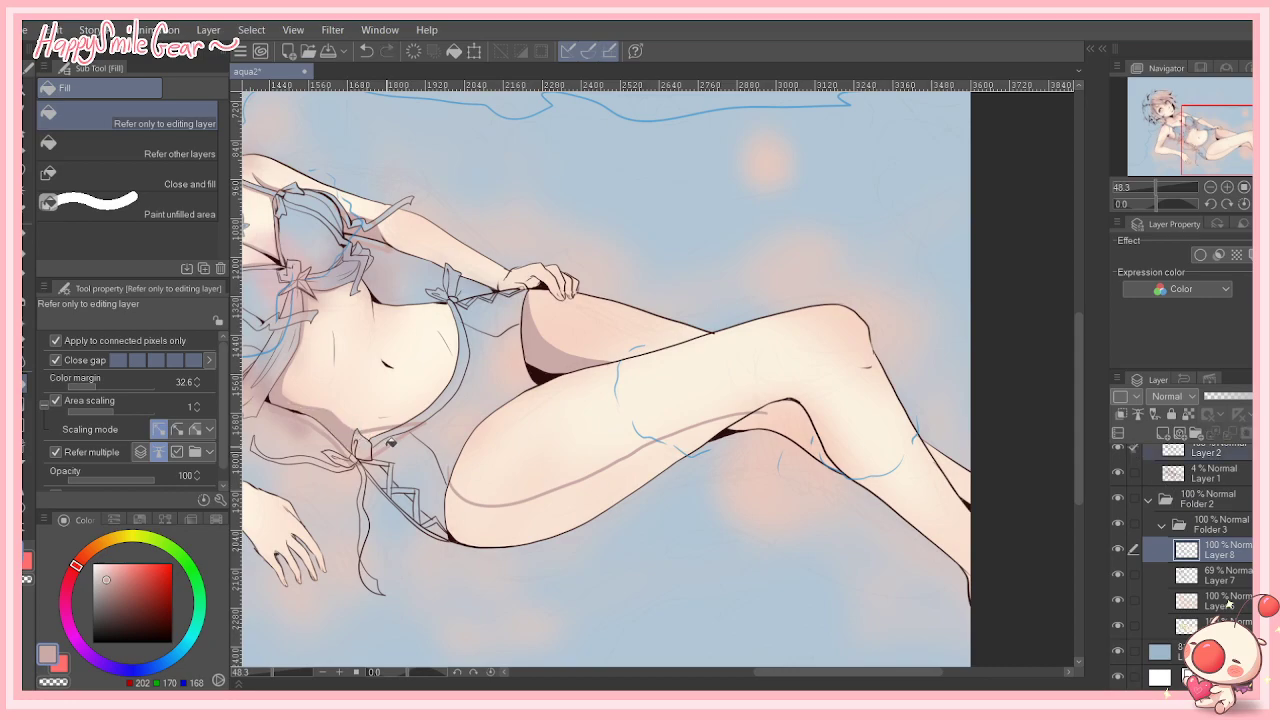
pyautogui.hotkey('ctrl', 'z')
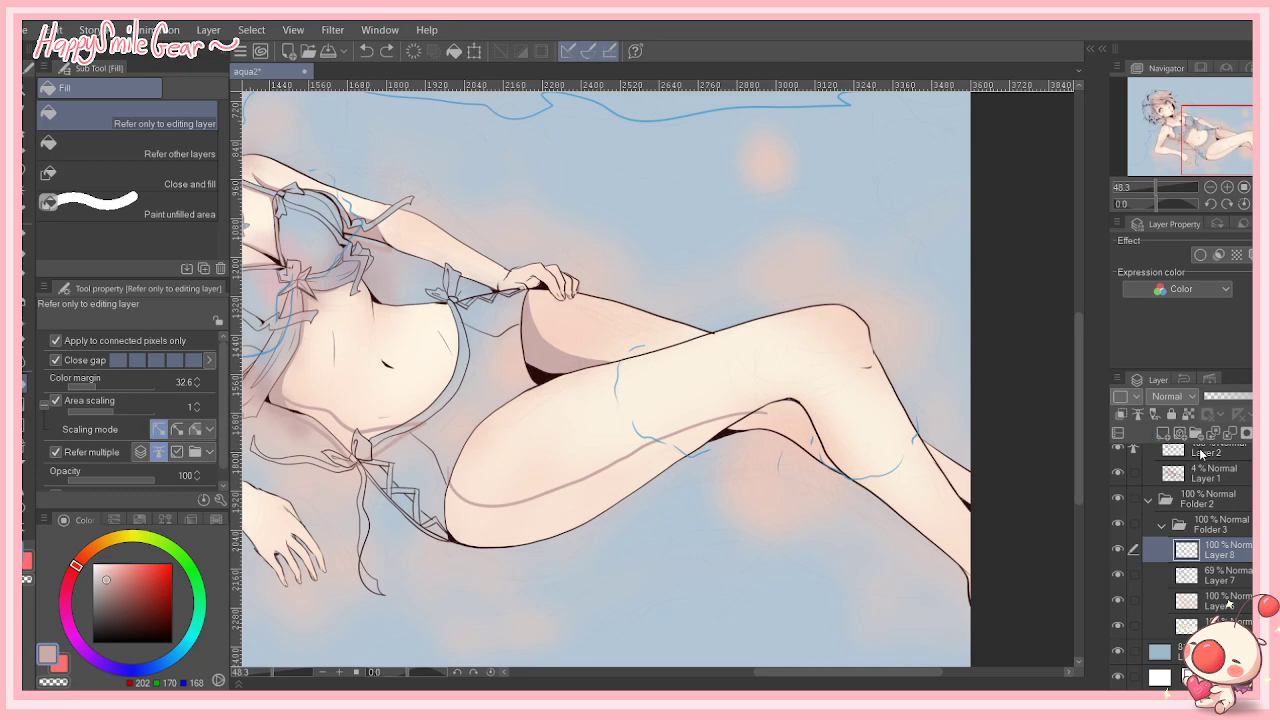
pyautogui.click(1150, 452)
pyautogui.click(1229, 569)
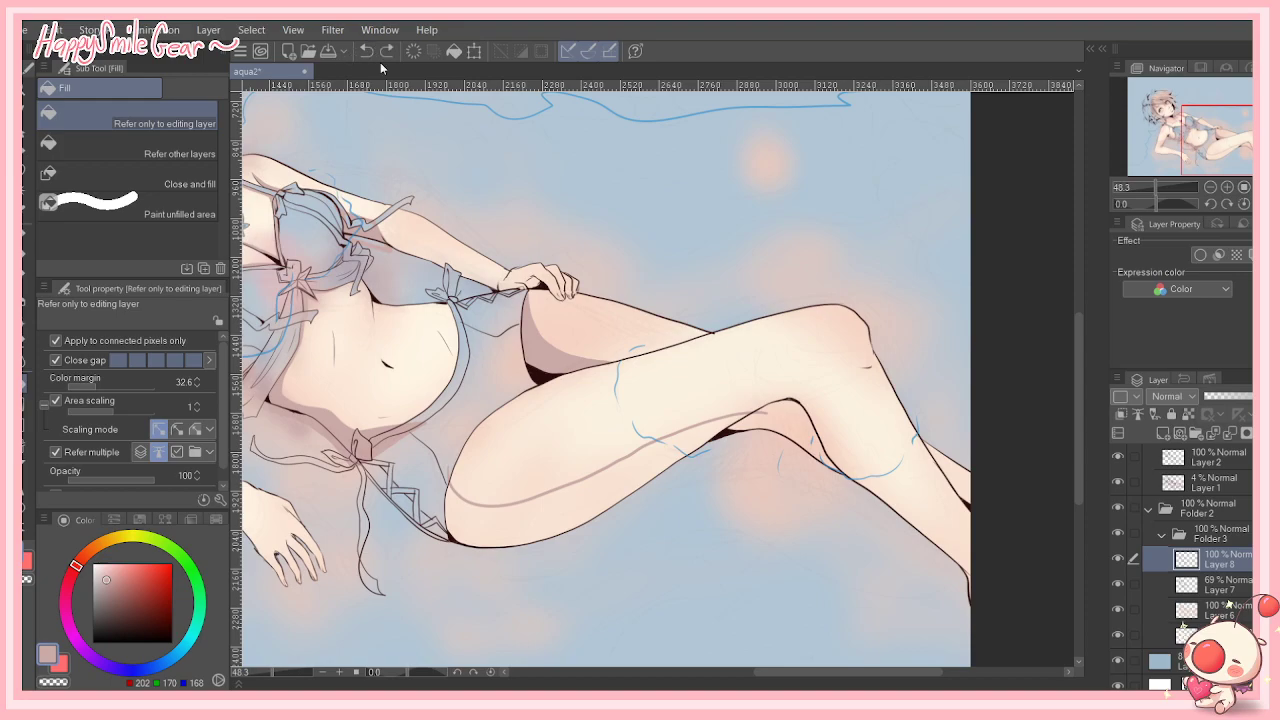
# Step: Extend the near leg's shadow outline down the calf, outline a cast shadow beneath the leg and fill the areas
pyautogui.moveTo(763, 674); pyautogui.dragTo(794, 685)
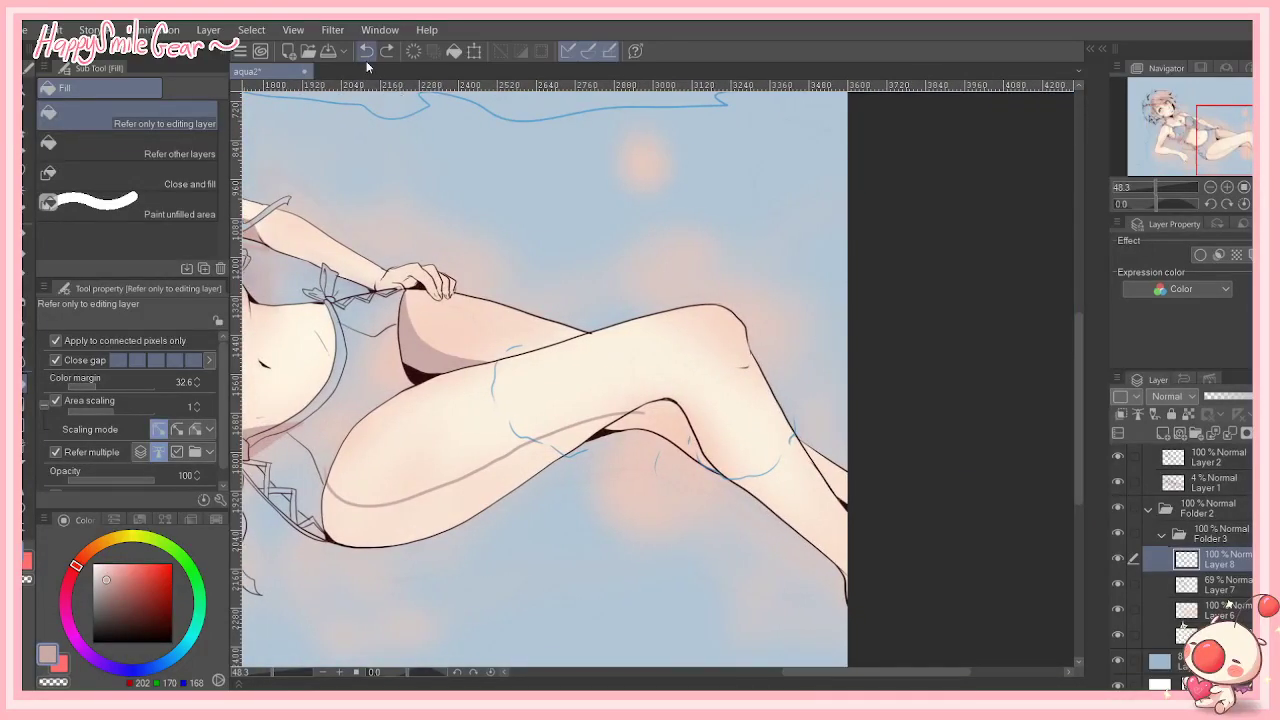
pyautogui.click(25, 236)
pyautogui.moveTo(330, 480)
pyautogui.mouseDown()
pyautogui.moveTo(318, 502)
pyautogui.moveTo(528, 550)
pyautogui.moveTo(596, 516)
pyautogui.mouseUp()
pyautogui.moveTo(625, 410)
pyautogui.mouseDown()
pyautogui.moveTo(670, 392)
pyautogui.moveTo(686, 400)
pyautogui.moveTo(822, 537)
pyautogui.moveTo(860, 589)
pyautogui.moveTo(864, 624)
pyautogui.moveTo(669, 466)
pyautogui.moveTo(616, 476)
pyautogui.moveTo(592, 509)
pyautogui.moveTo(529, 543)
pyautogui.mouseUp()
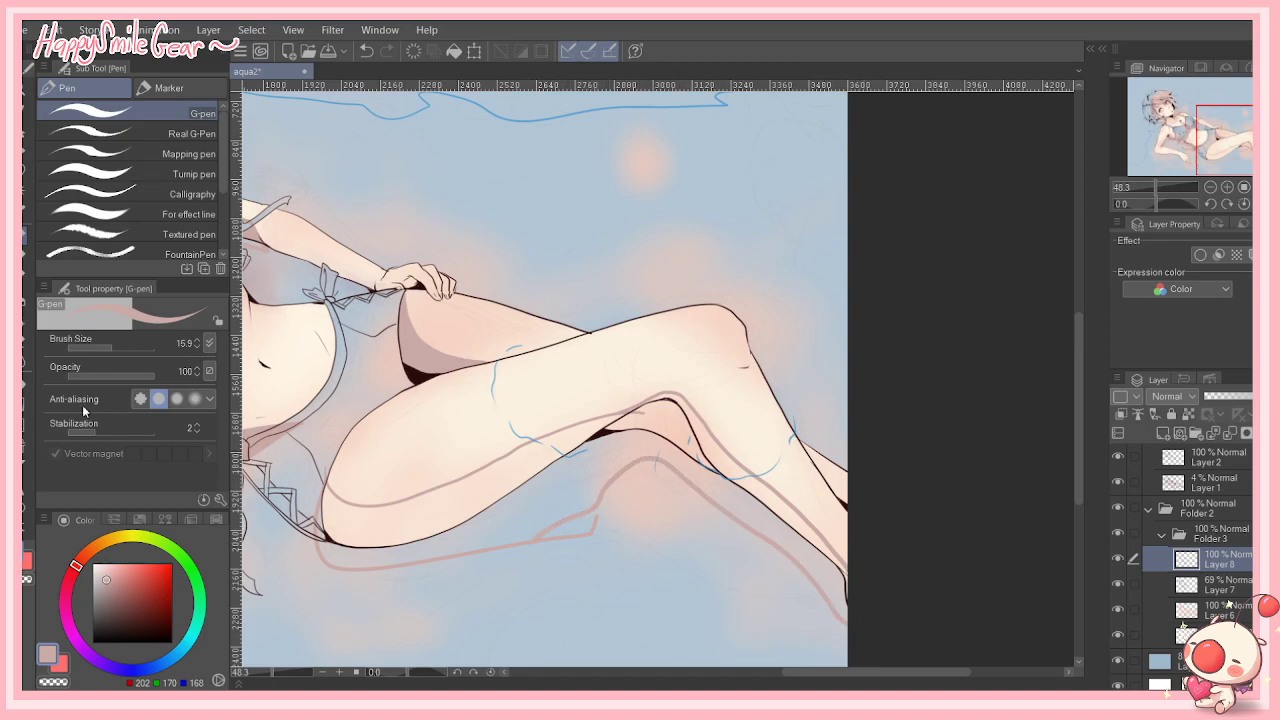
pyautogui.press('g')
pyautogui.click(610, 476)
# Step: Shade the far lower leg and the water just above it at the canvas edge, redoing the cast shadow stroke
pyautogui.moveTo(812, 672); pyautogui.dragTo(840, 668)
pyautogui.press('p')
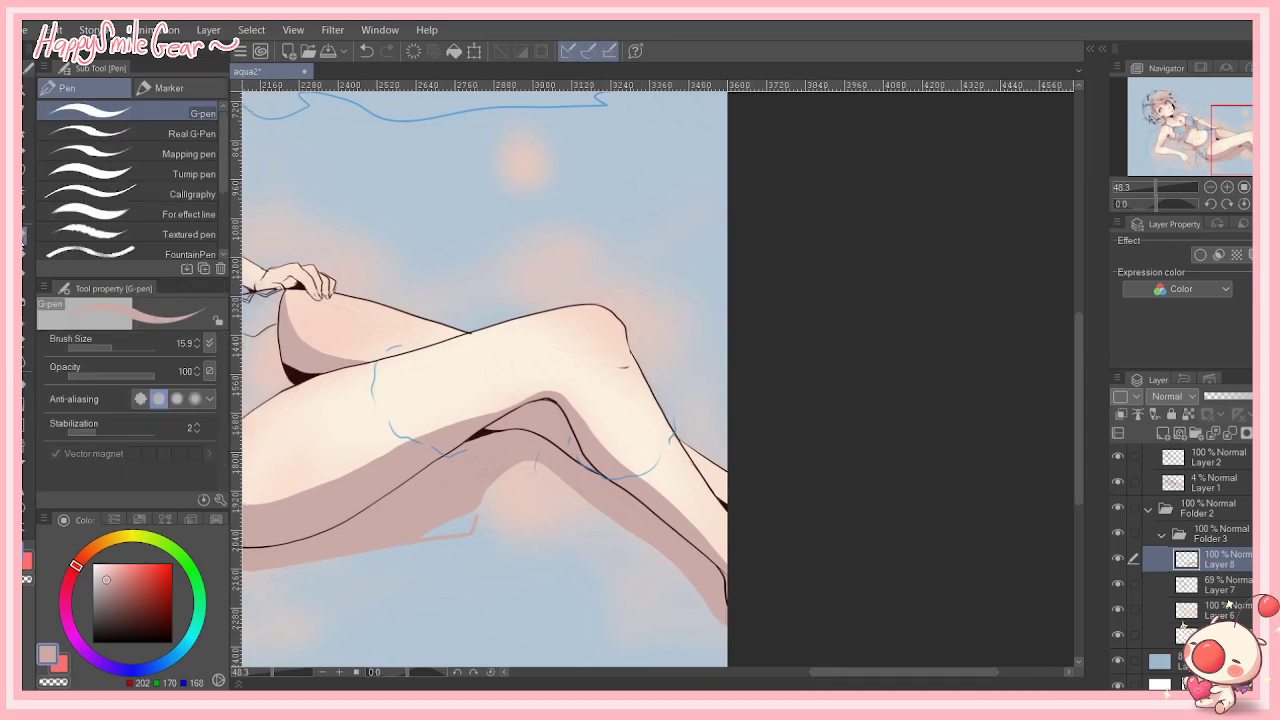
pyautogui.moveTo(692, 434)
pyautogui.mouseDown()
pyautogui.moveTo(684, 442)
pyautogui.moveTo(724, 502)
pyautogui.mouseUp()
pyautogui.moveTo(726, 450); pyautogui.dragTo(698, 433)
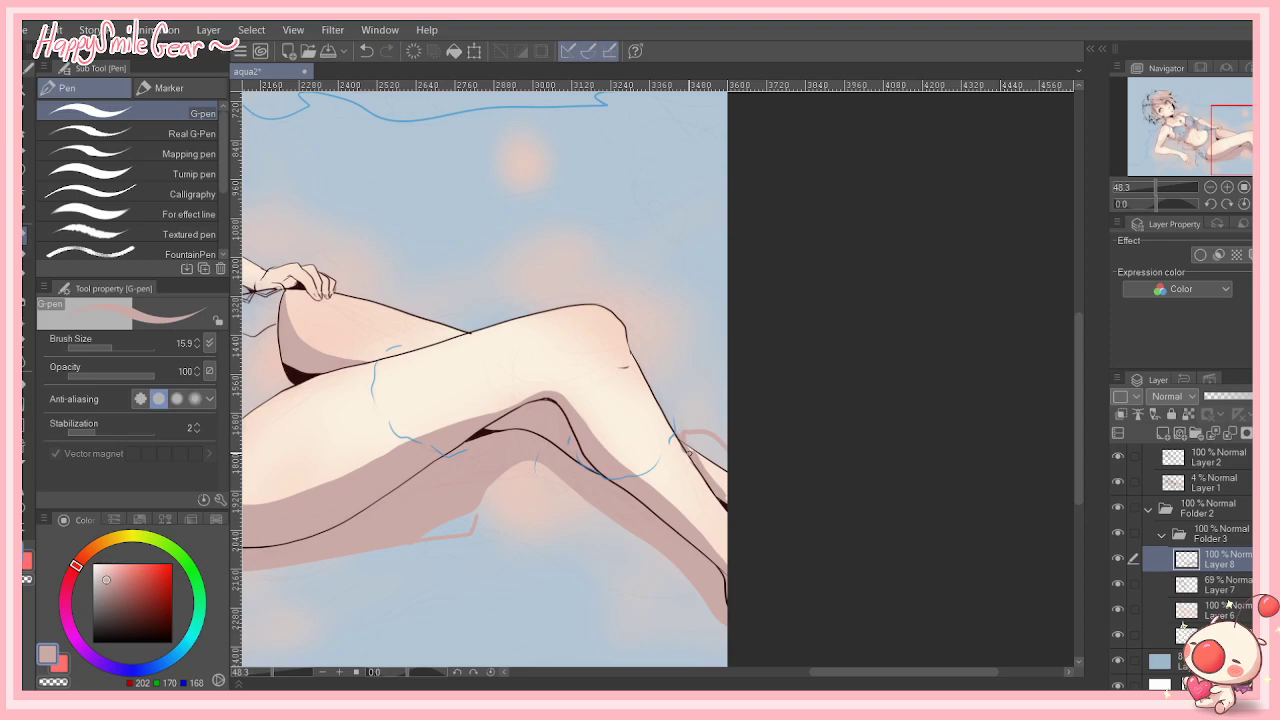
pyautogui.click(366, 51)
pyautogui.moveTo(680, 436)
pyautogui.mouseDown()
pyautogui.moveTo(730, 510)
pyautogui.moveTo(683, 432)
pyautogui.moveTo(732, 496)
pyautogui.moveTo(726, 458)
pyautogui.mouseUp()
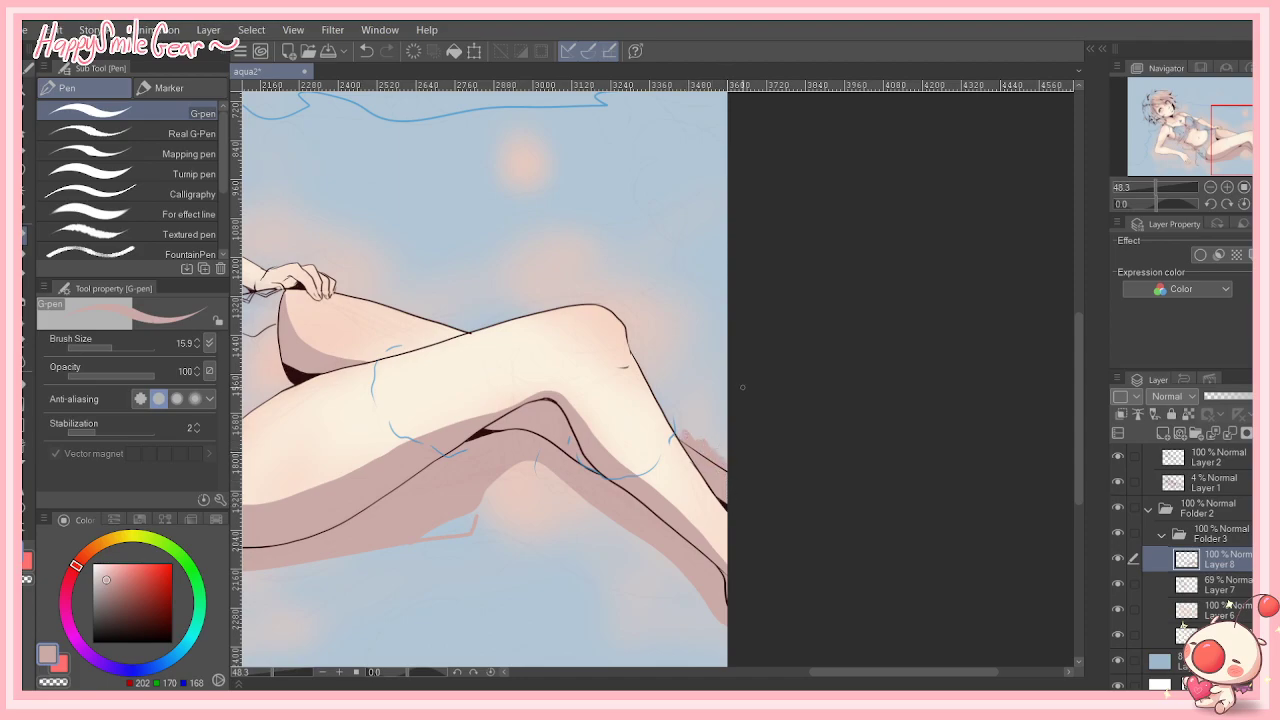
# Step: Outline the underside shadow of the near forearm and hand plus a cast shadow on the water below, and fill both
pyautogui.moveTo(867, 685); pyautogui.dragTo(737, 685)
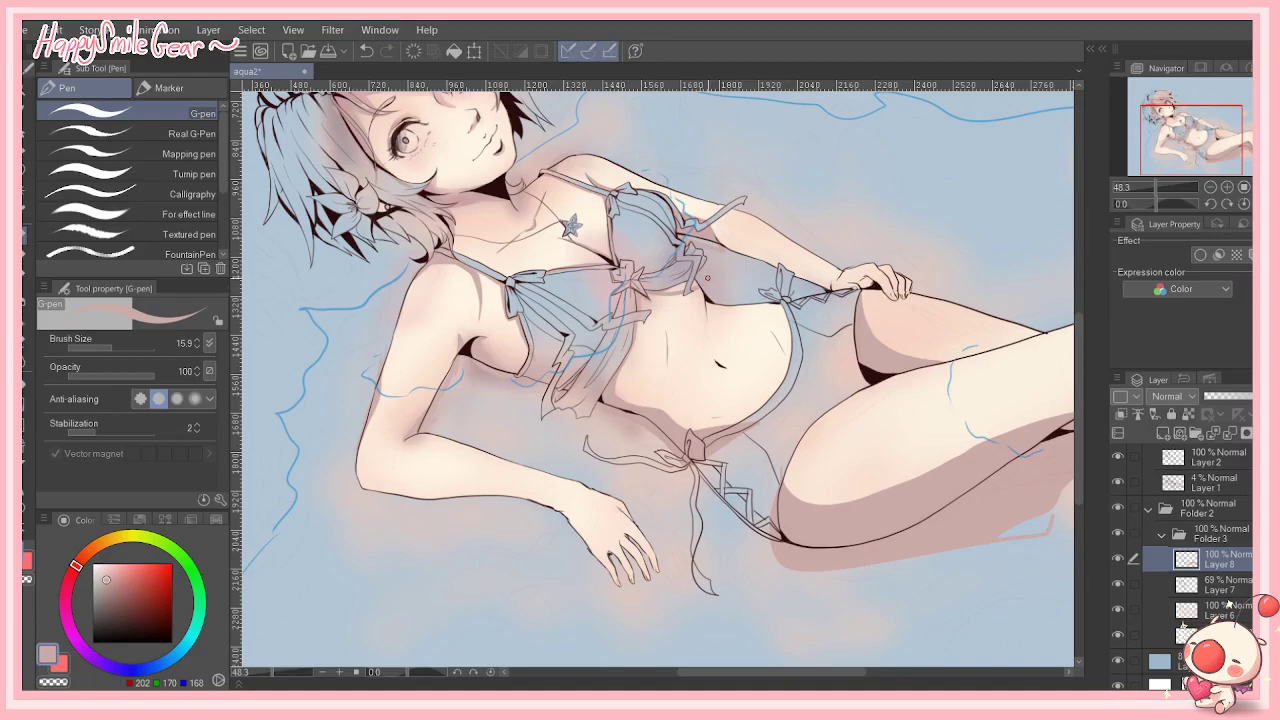
pyautogui.click(25, 385)
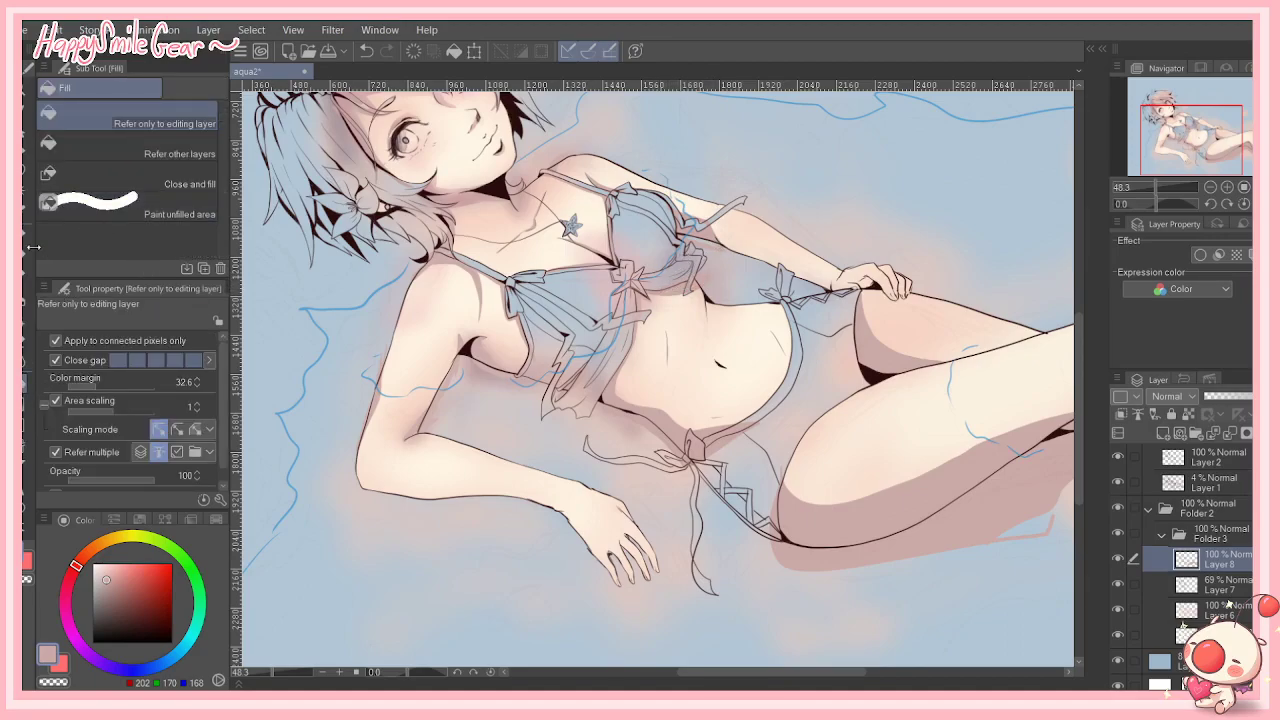
pyautogui.press('p')
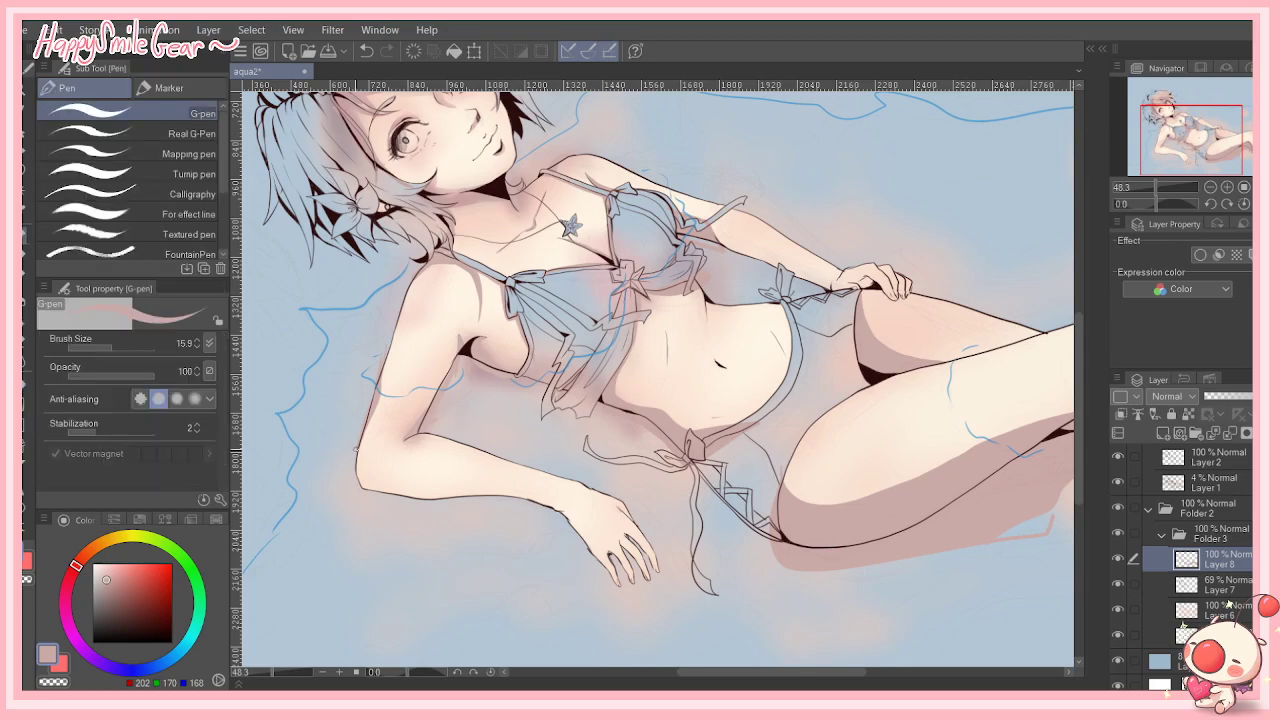
pyautogui.moveTo(355, 458)
pyautogui.mouseDown()
pyautogui.moveTo(563, 508)
pyautogui.moveTo(592, 545)
pyautogui.mouseUp()
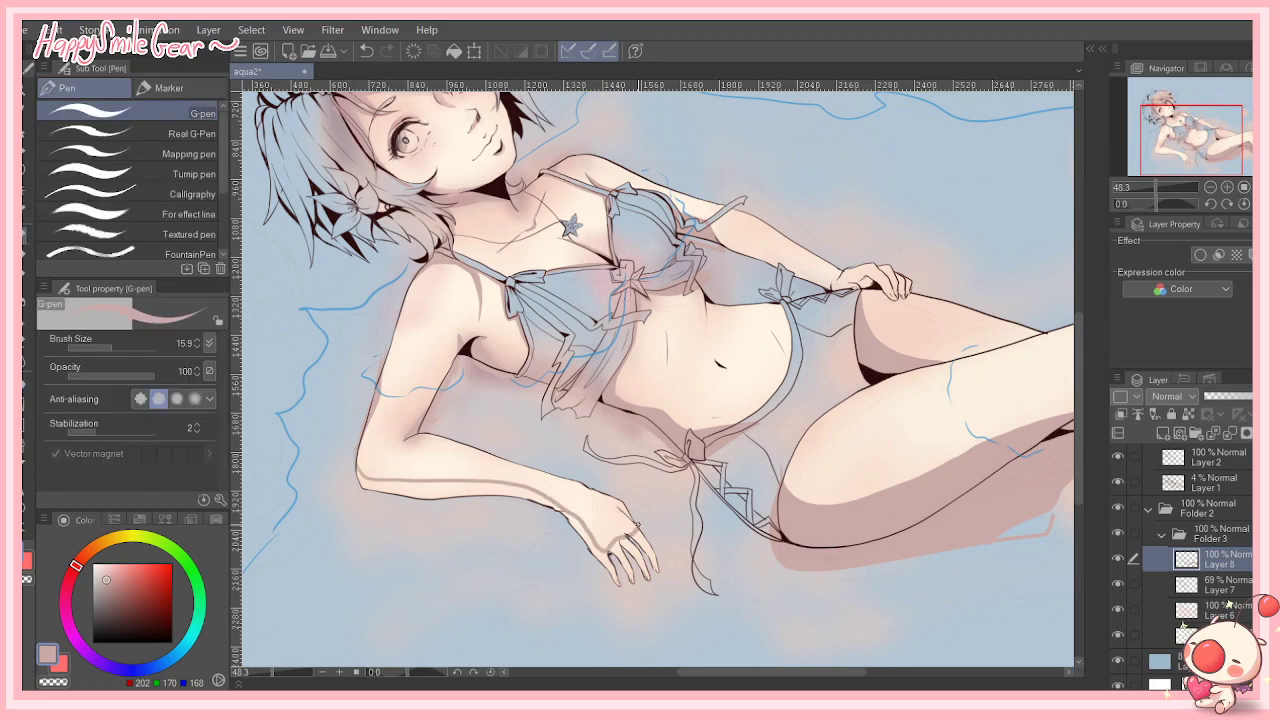
pyautogui.moveTo(352, 472); pyautogui.dragTo(662, 598)
pyautogui.press('g')
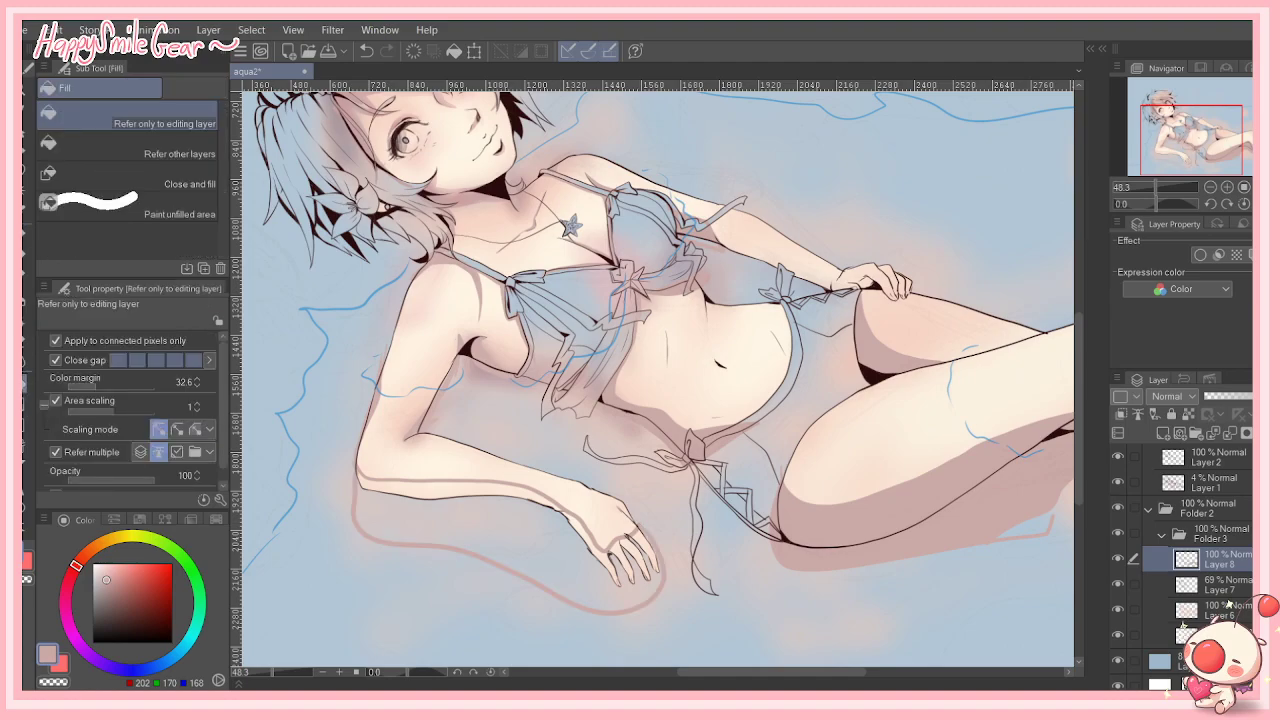
pyautogui.click(546, 522)
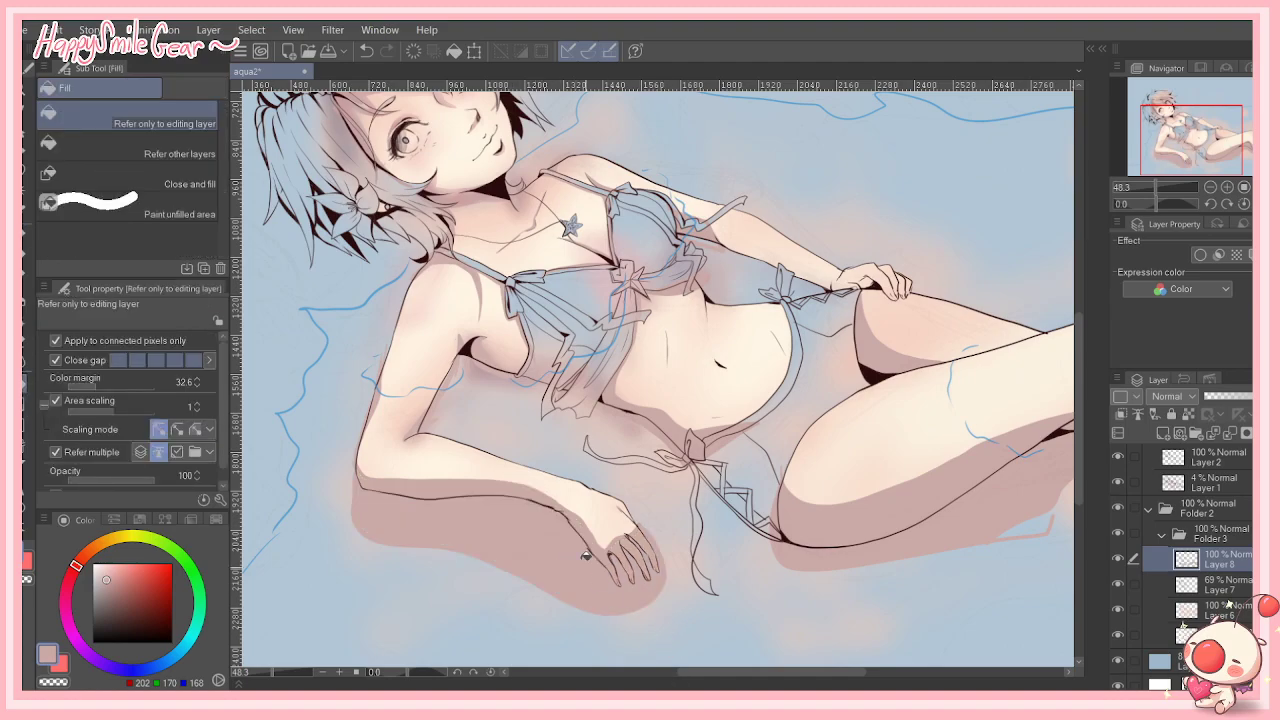
# Step: Add a small pointed shadow across the wrist of the near hand
pyautogui.press('p')
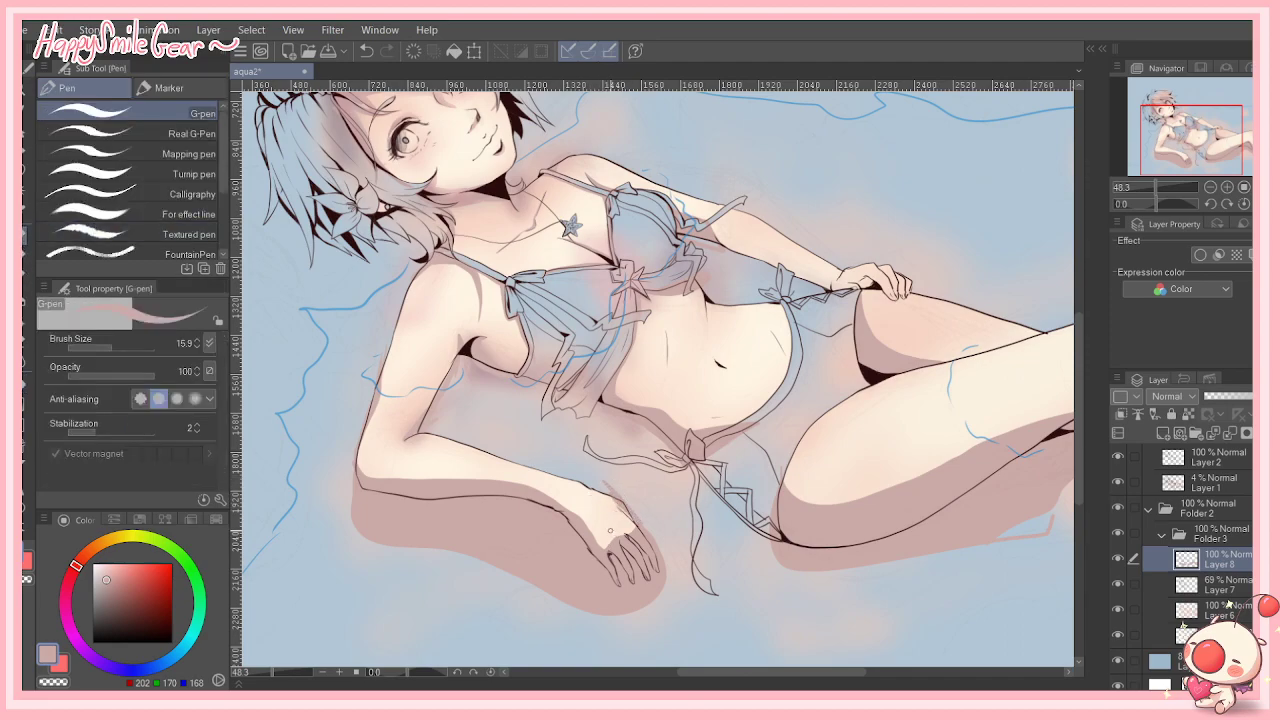
pyautogui.moveTo(589, 500); pyautogui.dragTo(586, 480)
pyautogui.press('g')
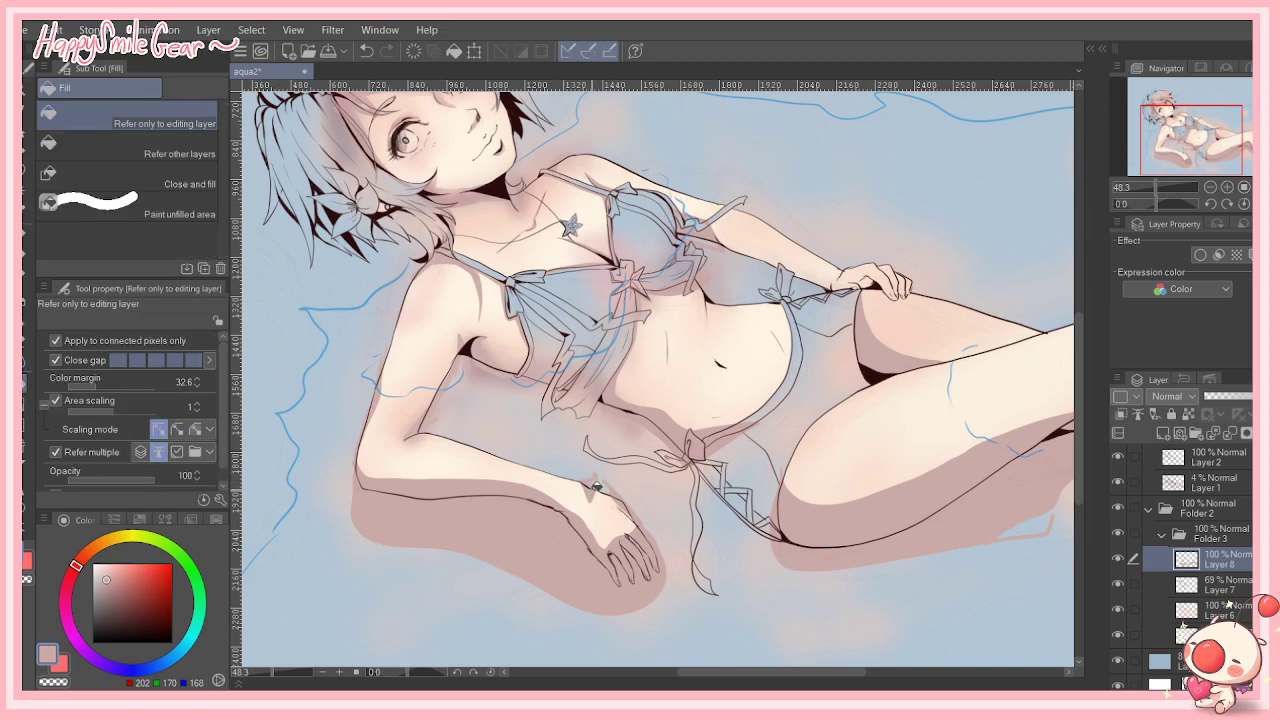
# Step: Erase the part of the cast shadow around the fingers of the near hand and switch to the Blend tool
pyautogui.moveTo(726, 671); pyautogui.dragTo(751, 680)
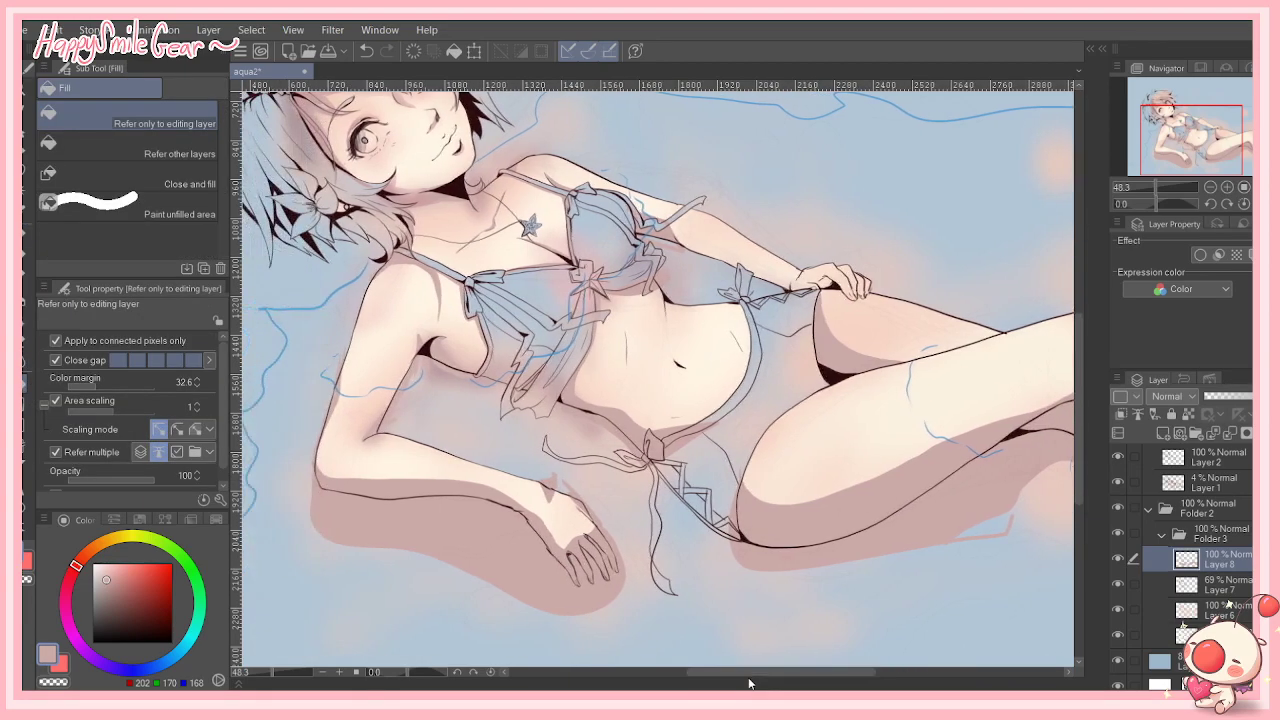
pyautogui.press('e')
pyautogui.moveTo(624, 596)
pyautogui.mouseDown()
pyautogui.moveTo(580, 588)
pyautogui.moveTo(612, 564)
pyautogui.moveTo(605, 544)
pyautogui.moveTo(594, 550)
pyautogui.mouseUp()
pyautogui.click(25, 361)
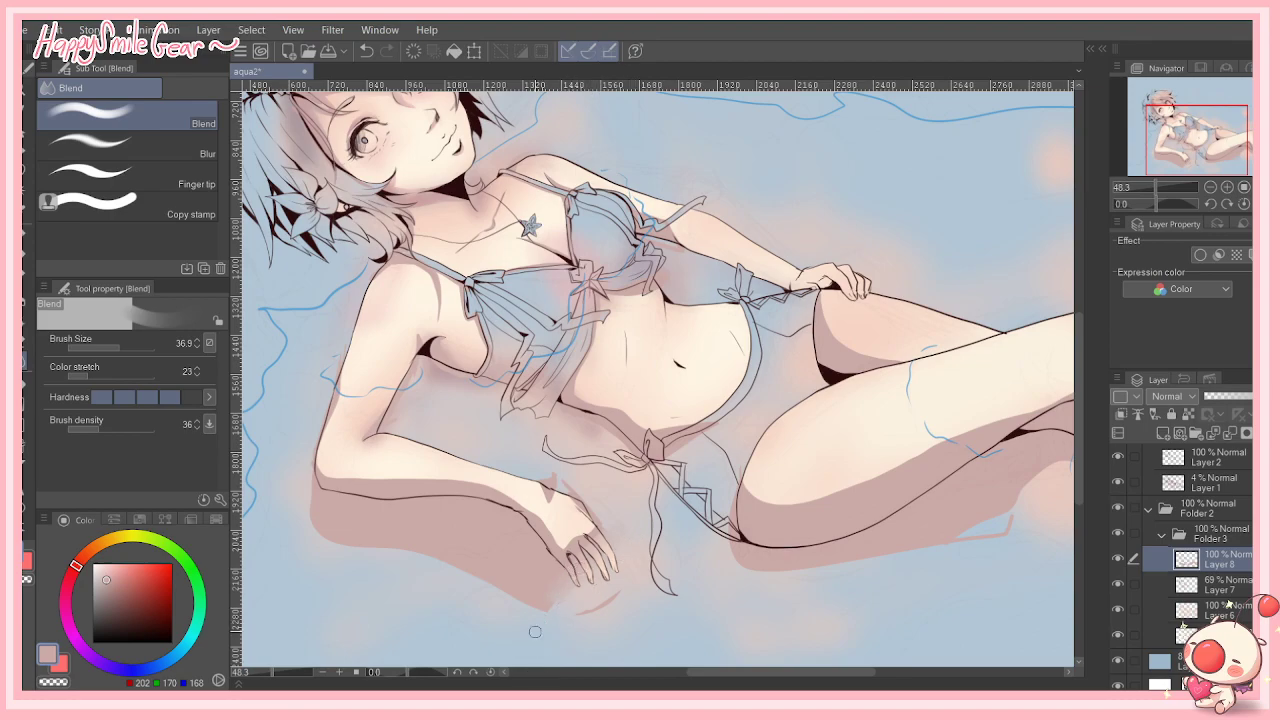
# Step: Outline a narrow cast shadow along the outer edge of the far forearm and fill it
pyautogui.moveTo(781, 675); pyautogui.dragTo(816, 675)
pyautogui.press('p')
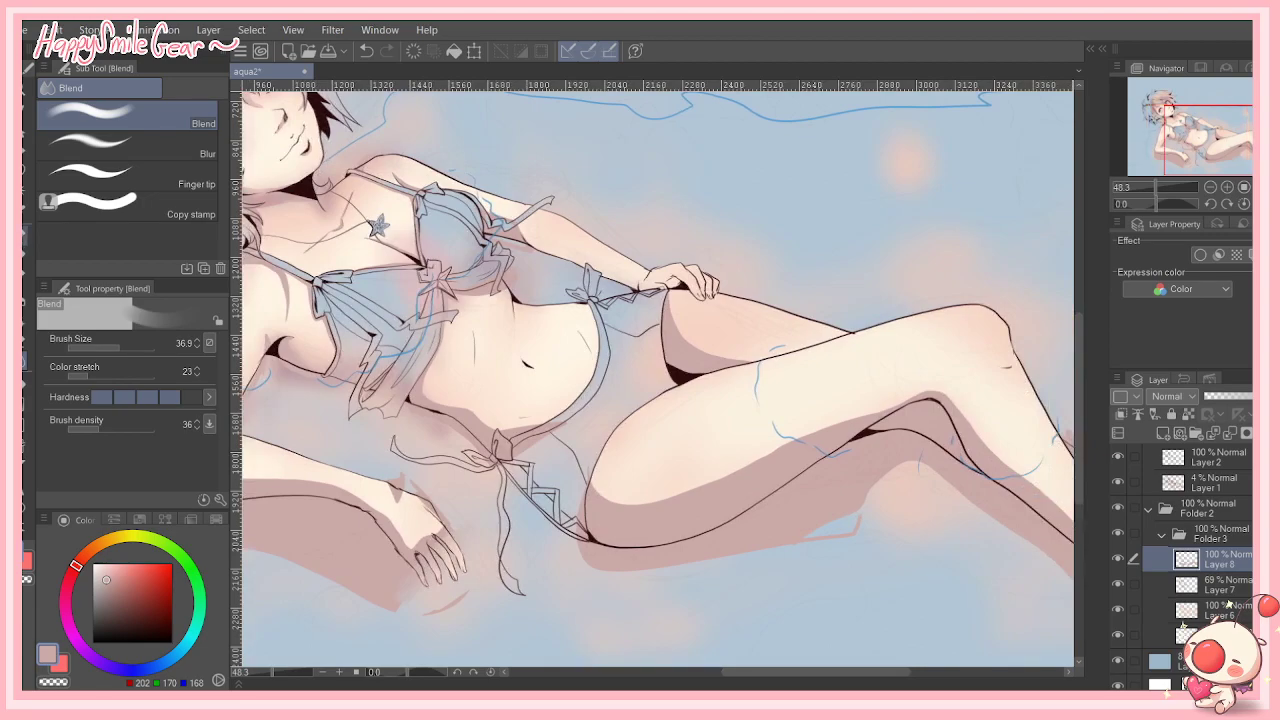
pyautogui.moveTo(551, 216)
pyautogui.mouseDown()
pyautogui.moveTo(640, 281)
pyautogui.moveTo(596, 231)
pyautogui.moveTo(560, 217)
pyautogui.mouseUp()
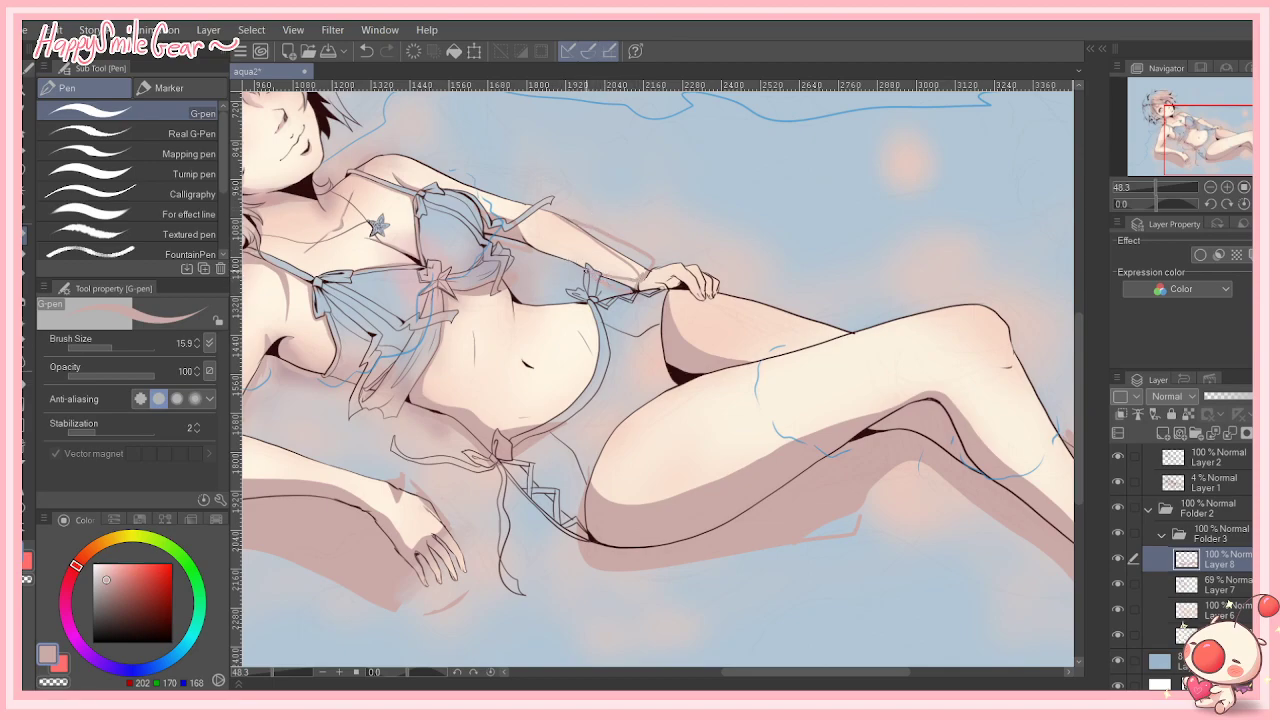
pyautogui.press('g')
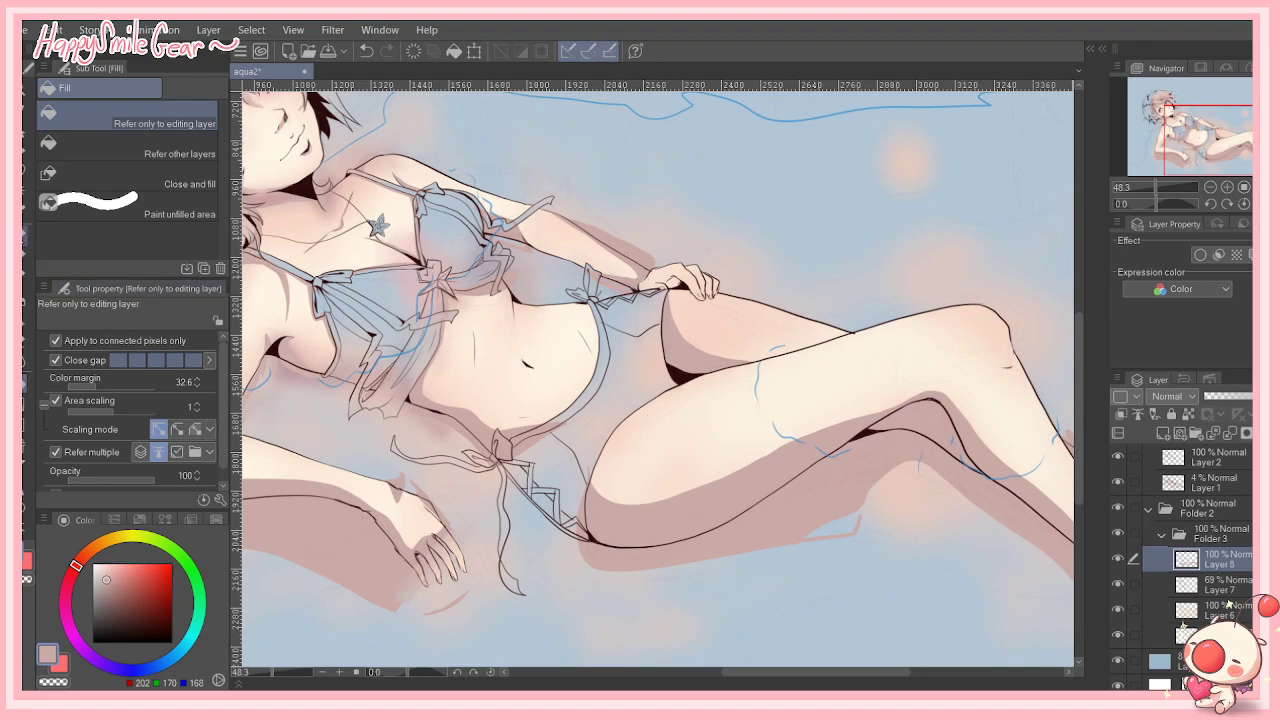
# Step: Outline a small hard-edged shadow under the kneecap of the upper leg with the G-pen and fill it
pyautogui.press('p')
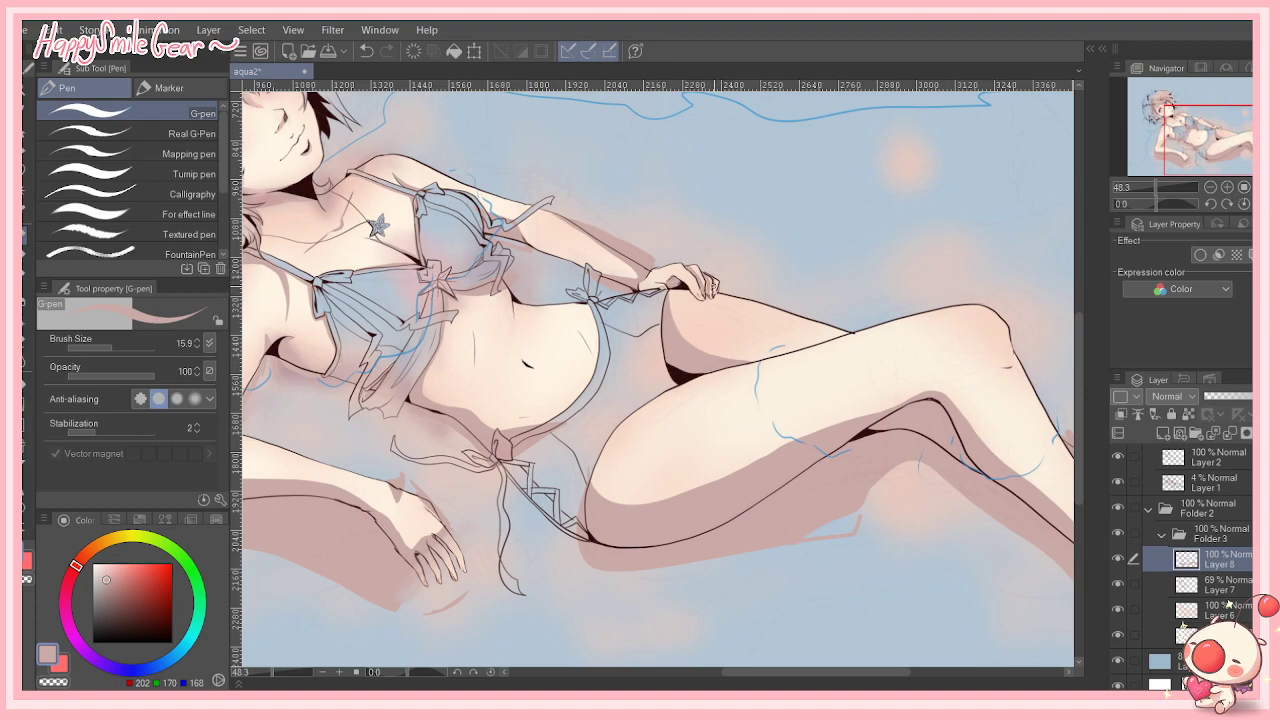
pyautogui.moveTo(832, 673); pyautogui.dragTo(869, 675)
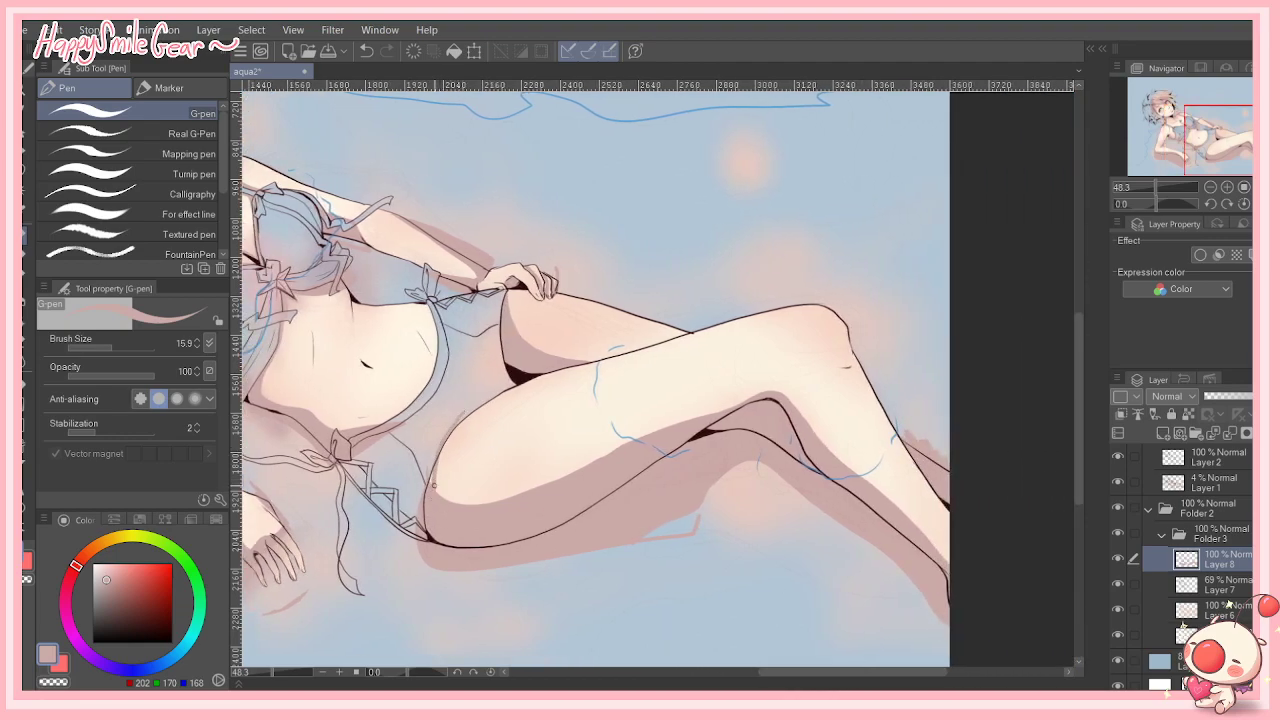
pyautogui.moveTo(848, 344)
pyautogui.mouseDown()
pyautogui.moveTo(834, 362)
pyautogui.moveTo(852, 365)
pyautogui.moveTo(849, 345)
pyautogui.mouseUp()
pyautogui.click(25, 405)
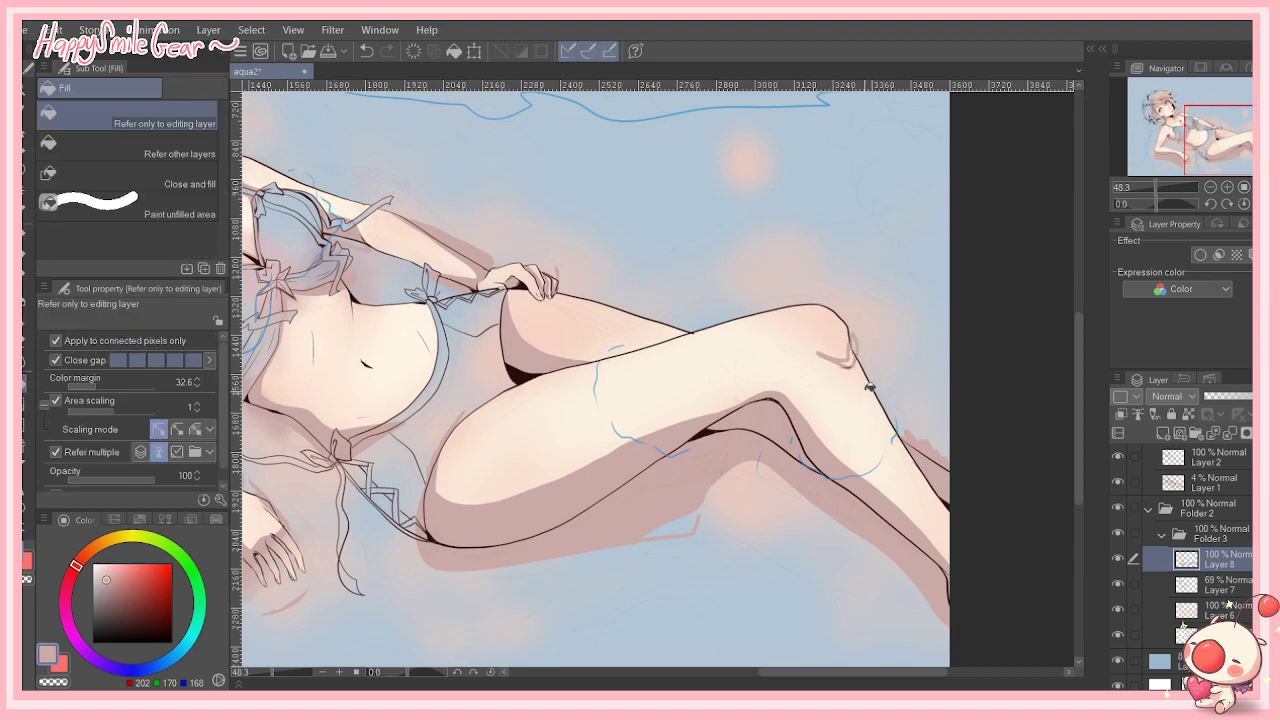
pyautogui.moveTo(836, 674); pyautogui.dragTo(749, 682)
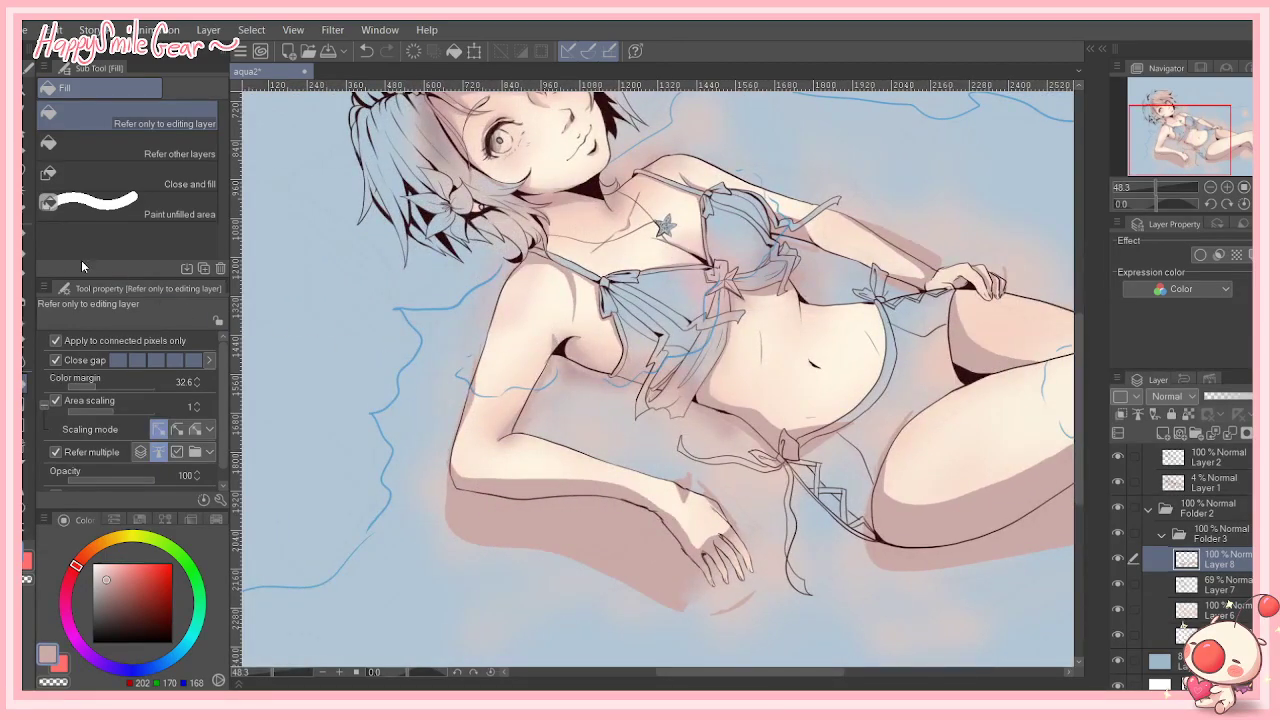
# Step: Add small cast shadows with the G-pen on the torso below the ribbons at the centre of the bikini top
pyautogui.click(25, 234)
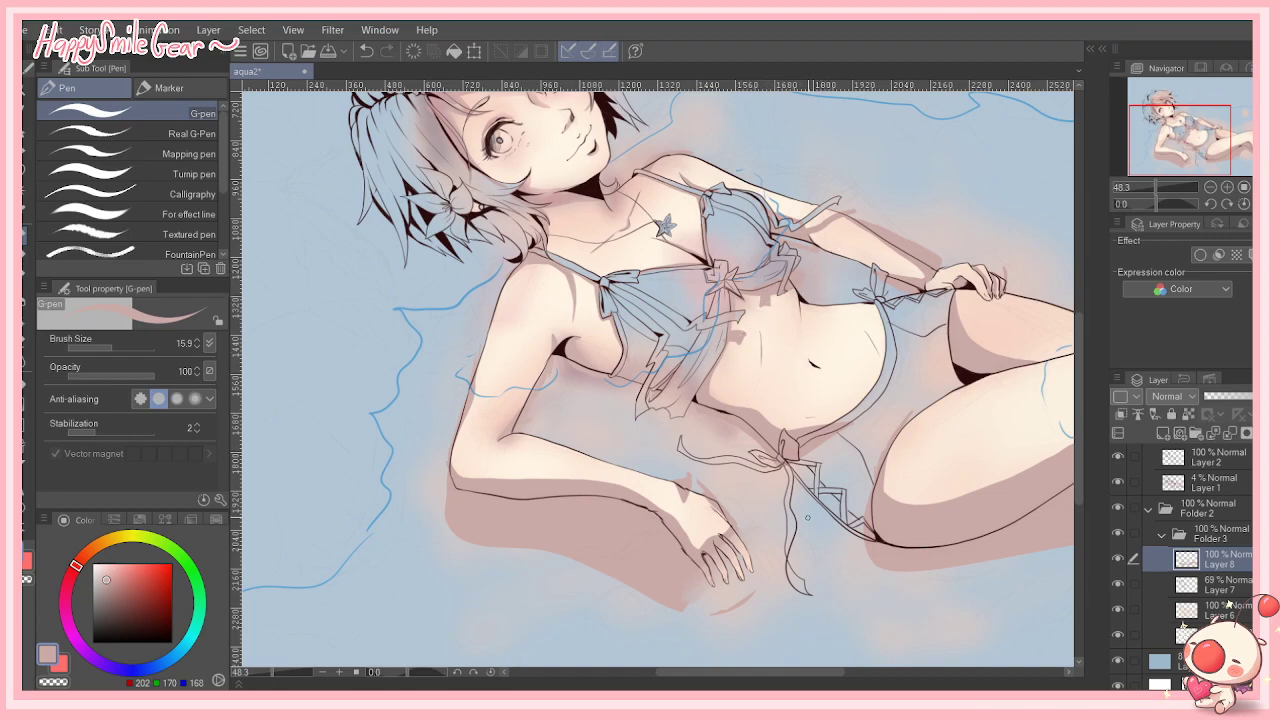
pyautogui.moveTo(836, 671); pyautogui.dragTo(949, 661)
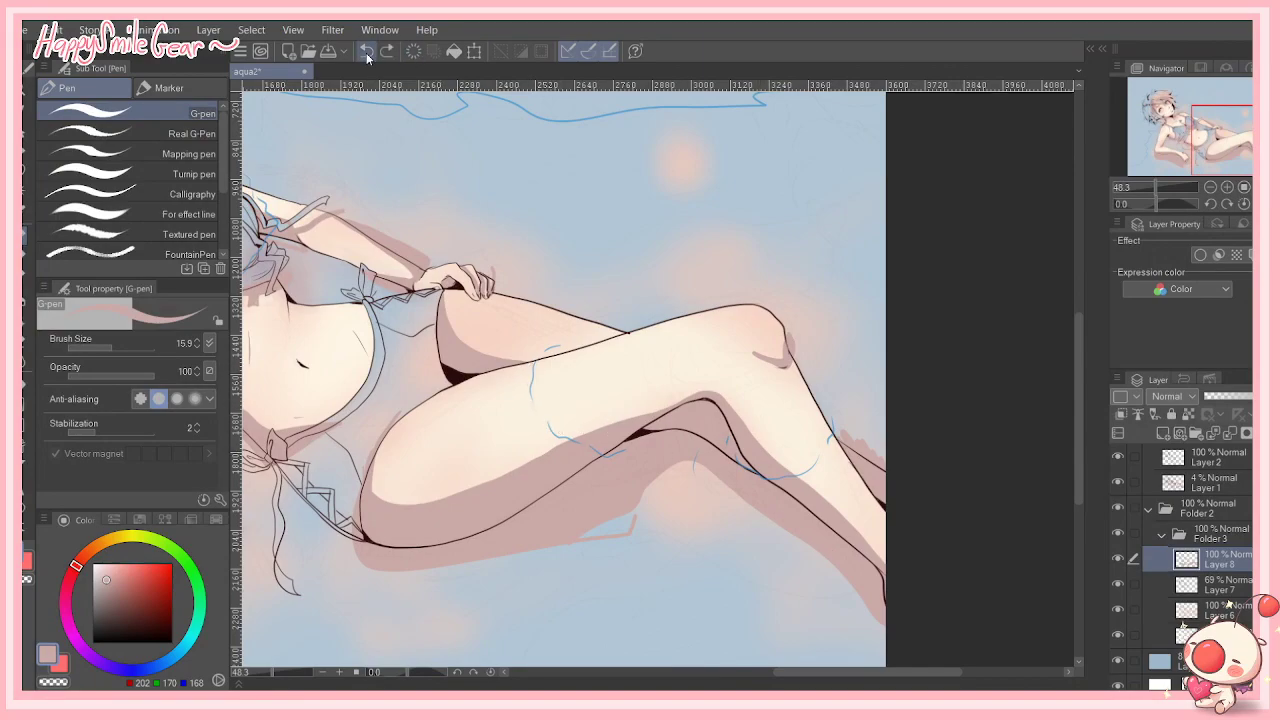
pyautogui.moveTo(790, 671); pyautogui.dragTo(720, 672)
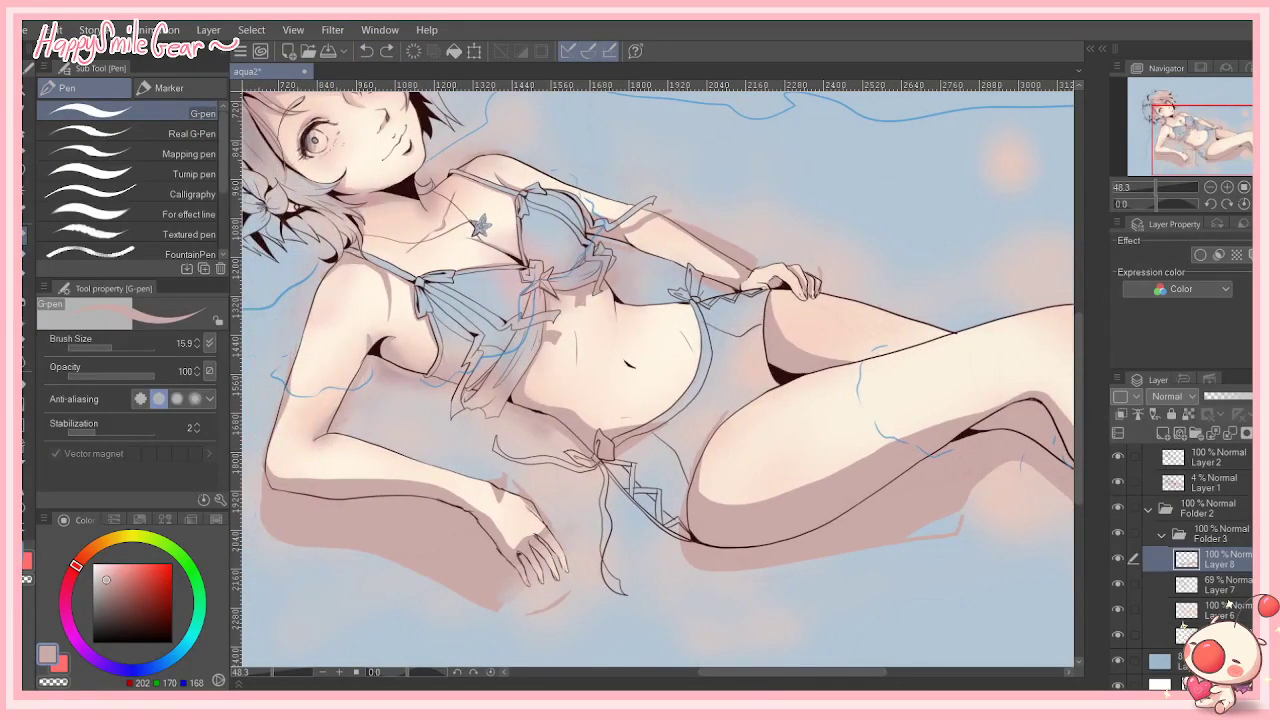
# Step: Lock the shadow layer's transparent pixels and soften the near arm and wrist shadows with a Soft airbrush at size 116.8, using sampled skin tones
pyautogui.keyDown('alt'); pyautogui.click(373, 192); pyautogui.keyUp('alt')
pyautogui.click(1188, 414)
pyautogui.click(25, 298)
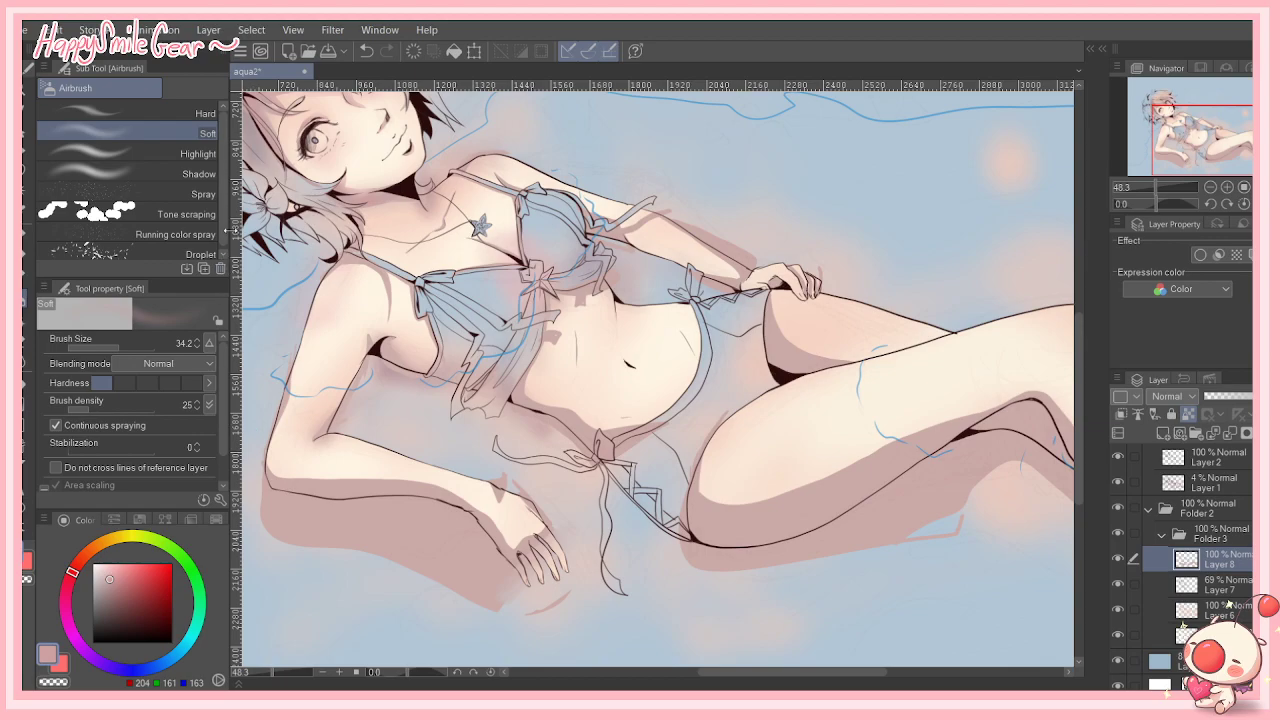
pyautogui.click(126, 346)
pyautogui.click(120, 344)
pyautogui.keyDown('alt'); pyautogui.click(273, 124); pyautogui.keyUp('alt')
pyautogui.click(128, 344)
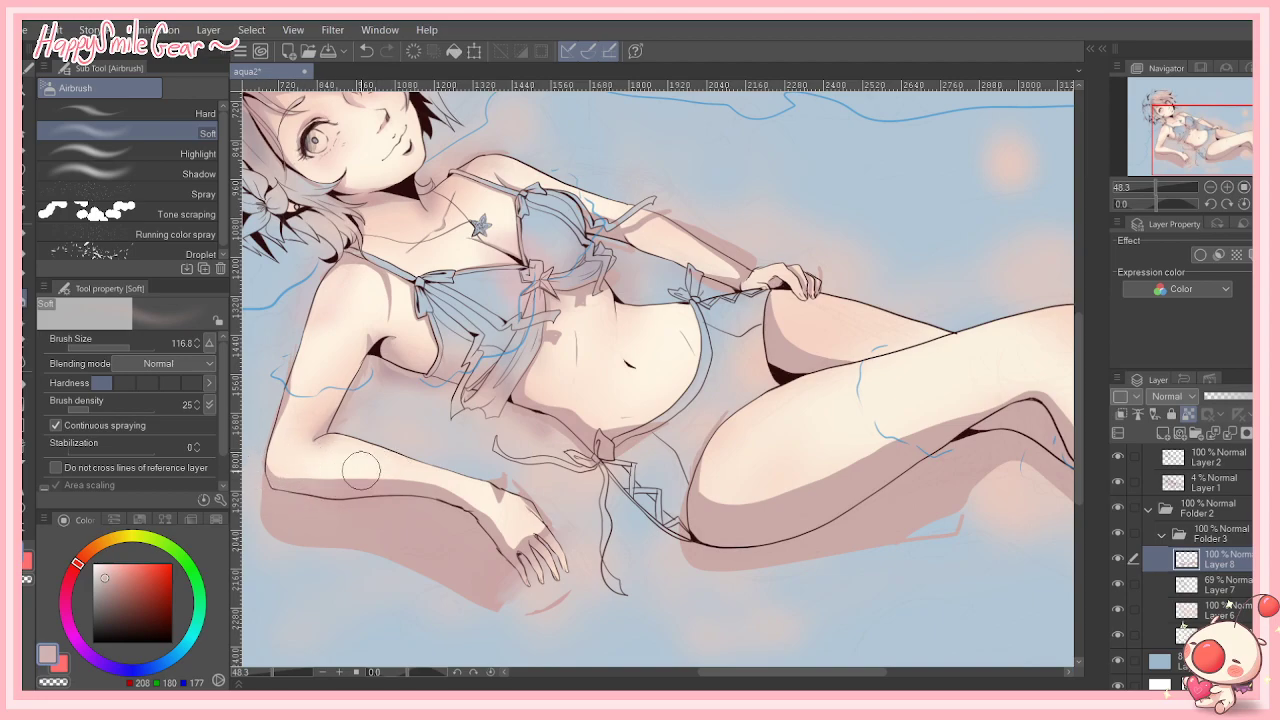
pyautogui.keyDown('alt'); pyautogui.click(430, 470); pyautogui.keyUp('alt')
pyautogui.moveTo(513, 517)
pyautogui.mouseDown()
pyautogui.moveTo(335, 449)
pyautogui.moveTo(514, 494)
pyautogui.mouseUp()
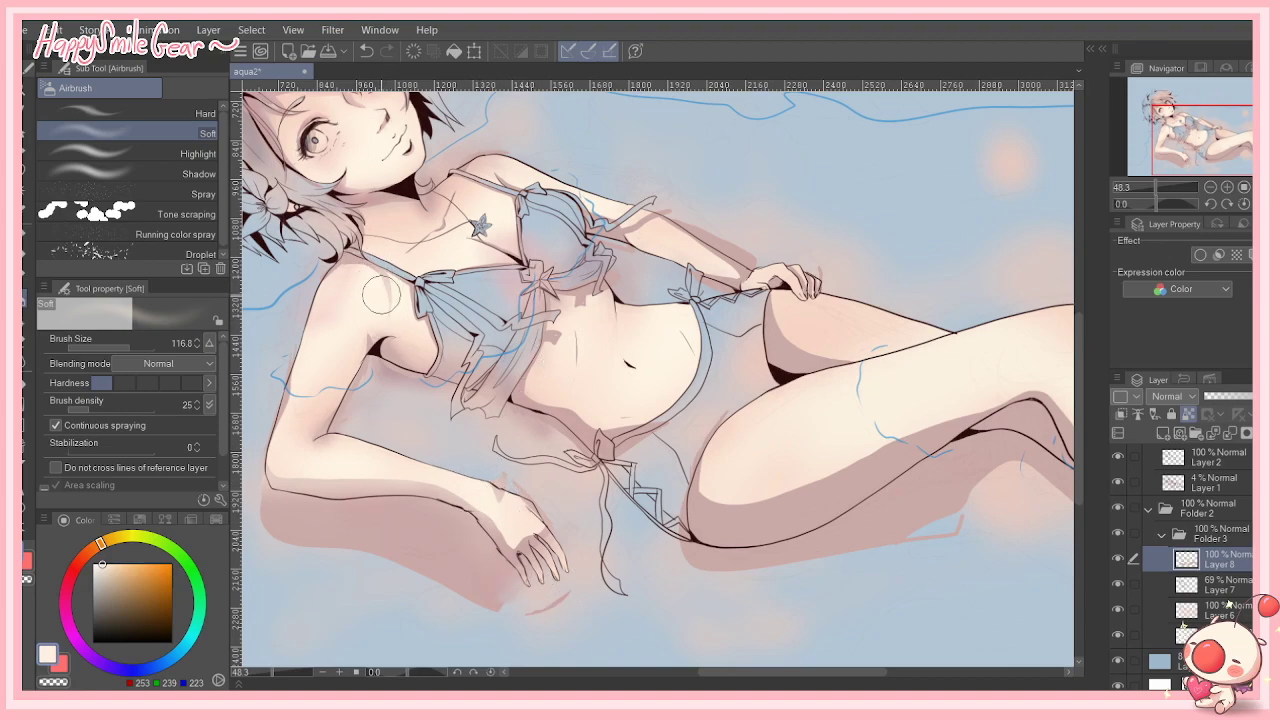
# Step: Blend the shadow crease beside the near shoulder with the Soft airbrush at size 36.9, using pink and pale cream tones
pyautogui.keyDown('alt'); pyautogui.click(349, 180); pyautogui.keyUp('alt')
pyautogui.moveTo(111, 573); pyautogui.dragTo(115, 571)
pyautogui.click(118, 348)
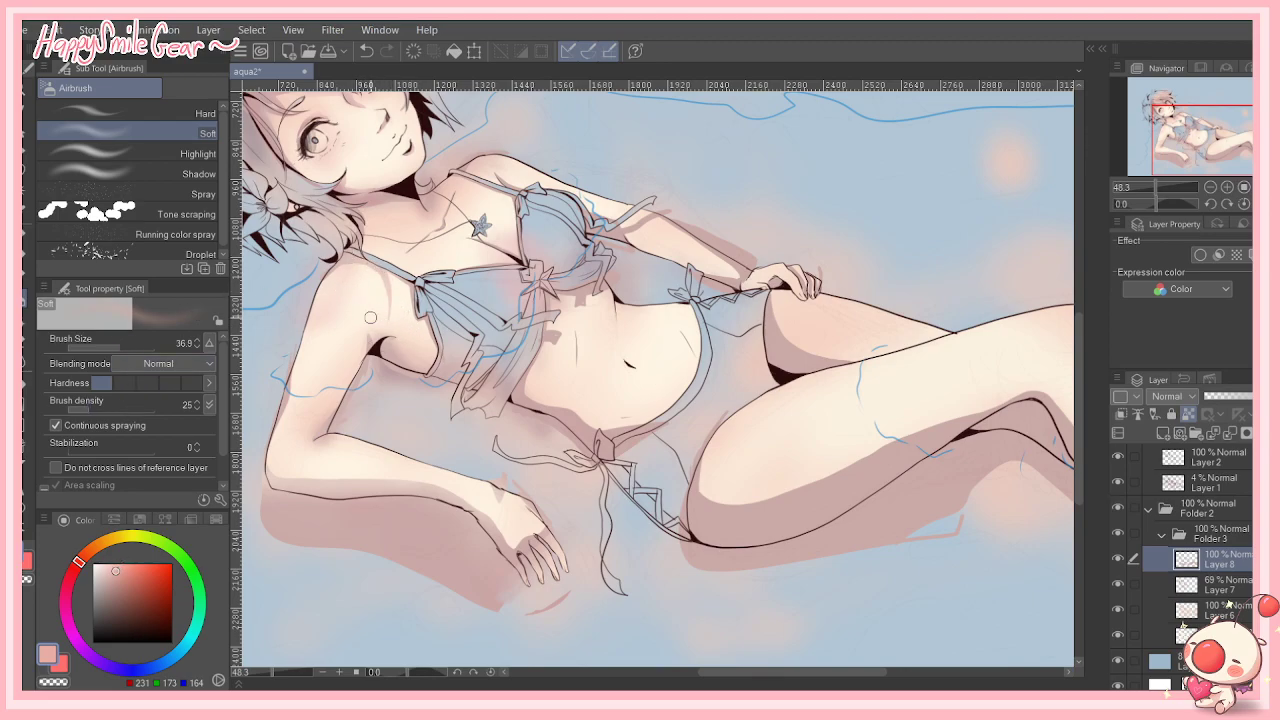
pyautogui.click(104, 566)
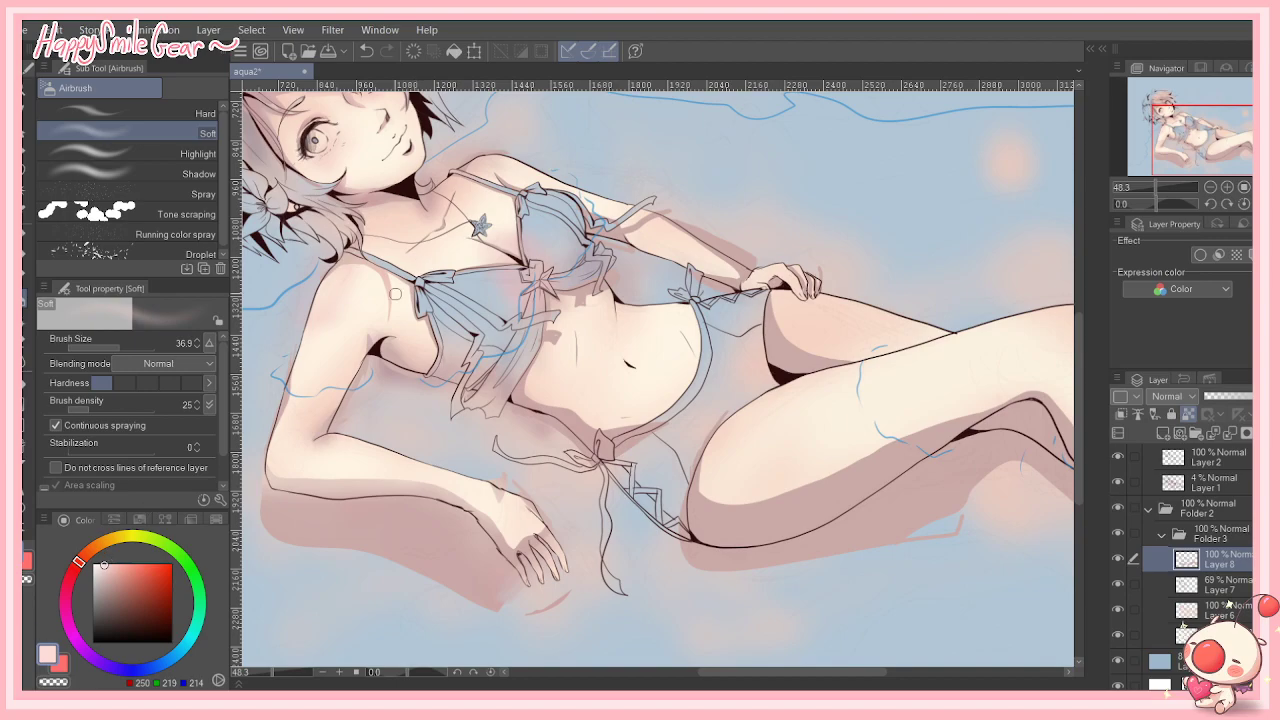
pyautogui.keyDown('alt'); pyautogui.click(389, 299); pyautogui.keyUp('alt')
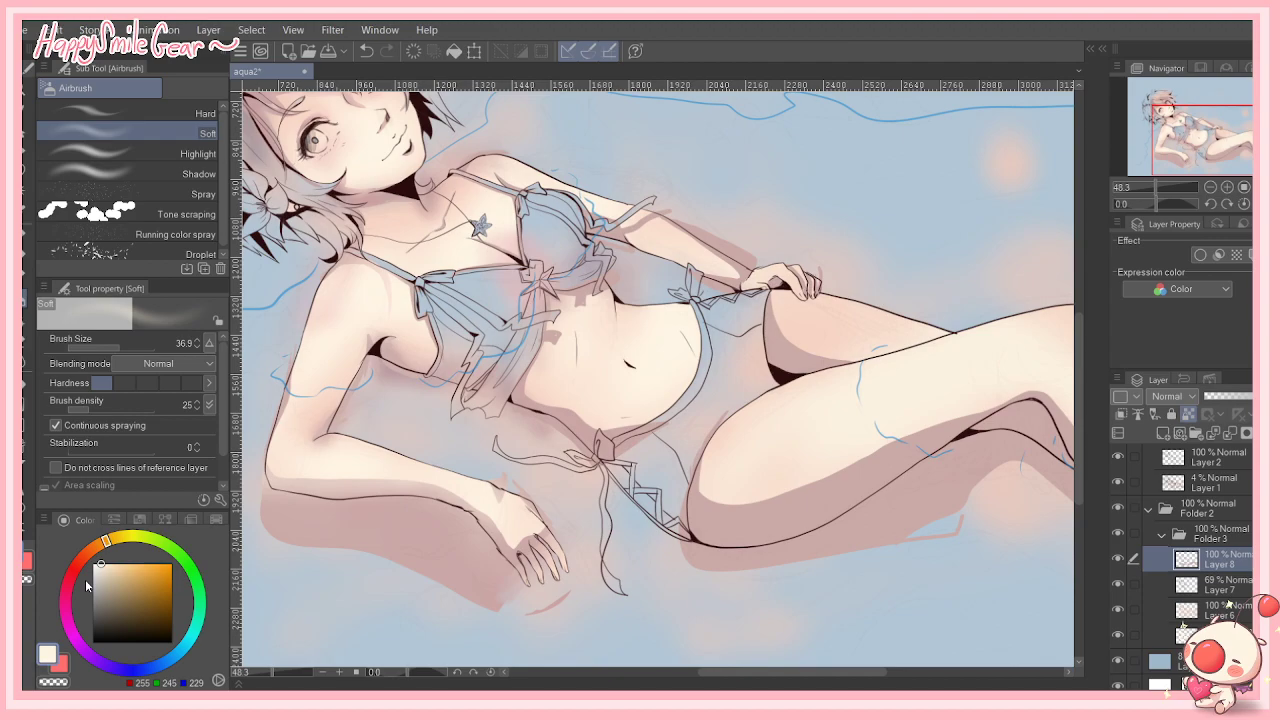
# Step: Add a new layer above Layer 4 in Folder 1 and set up the G-pen in black
pyautogui.moveTo(1078, 326)
pyautogui.mouseDown()
pyautogui.moveTo(1078, 256)
pyautogui.moveTo(1078, 346)
pyautogui.mouseUp()
pyautogui.moveTo(271, 671); pyautogui.dragTo(265, 671)
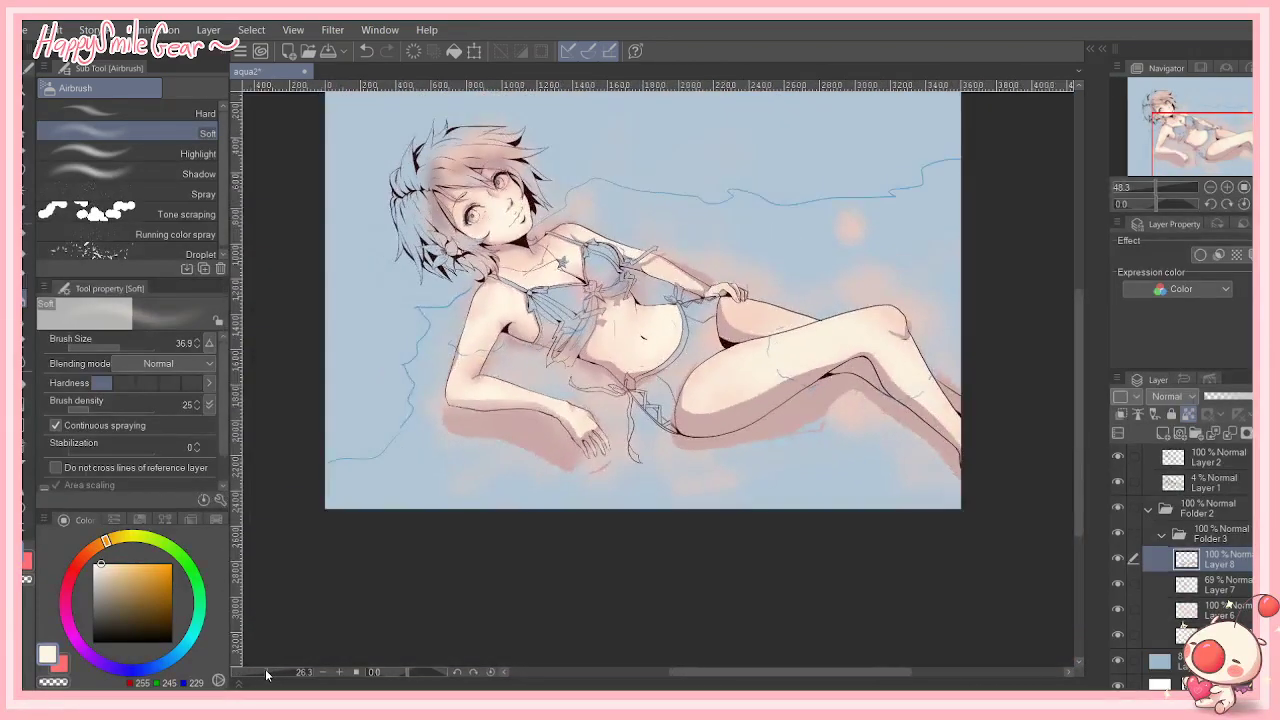
pyautogui.moveTo(1081, 368); pyautogui.dragTo(1077, 330)
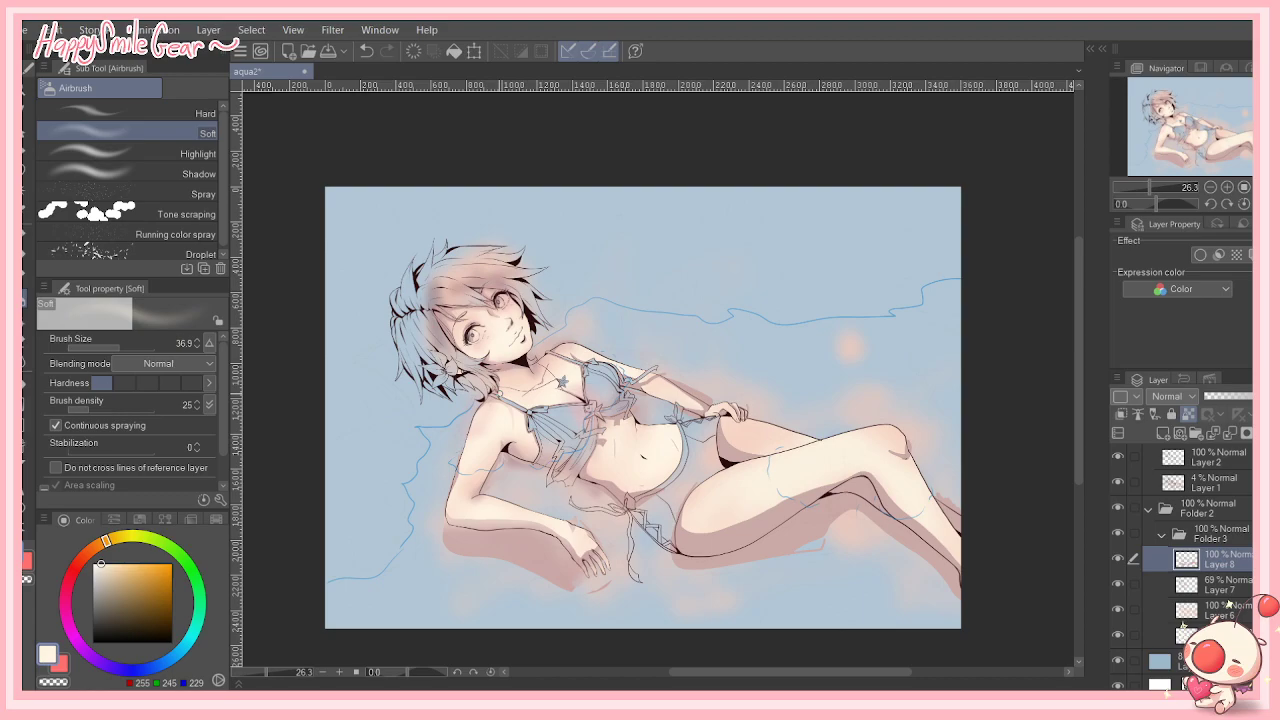
pyautogui.scroll(3, 1073, 384)
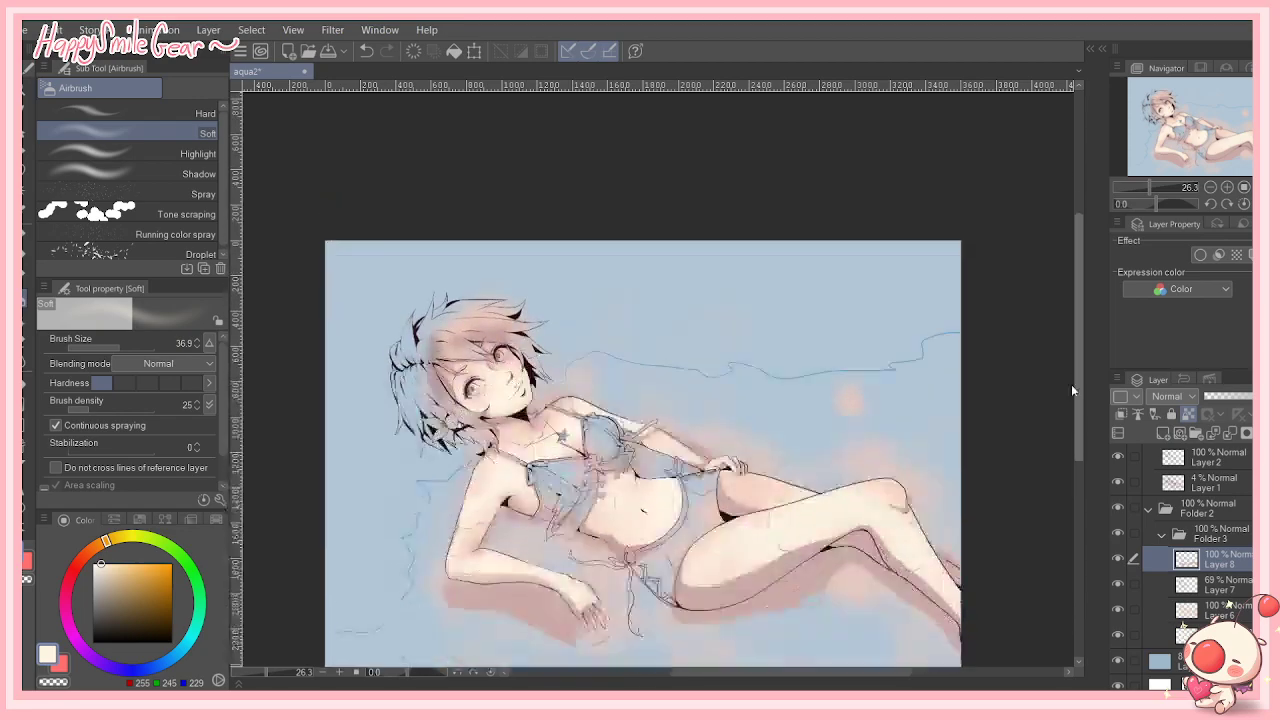
pyautogui.scroll(-3, 1080, 482)
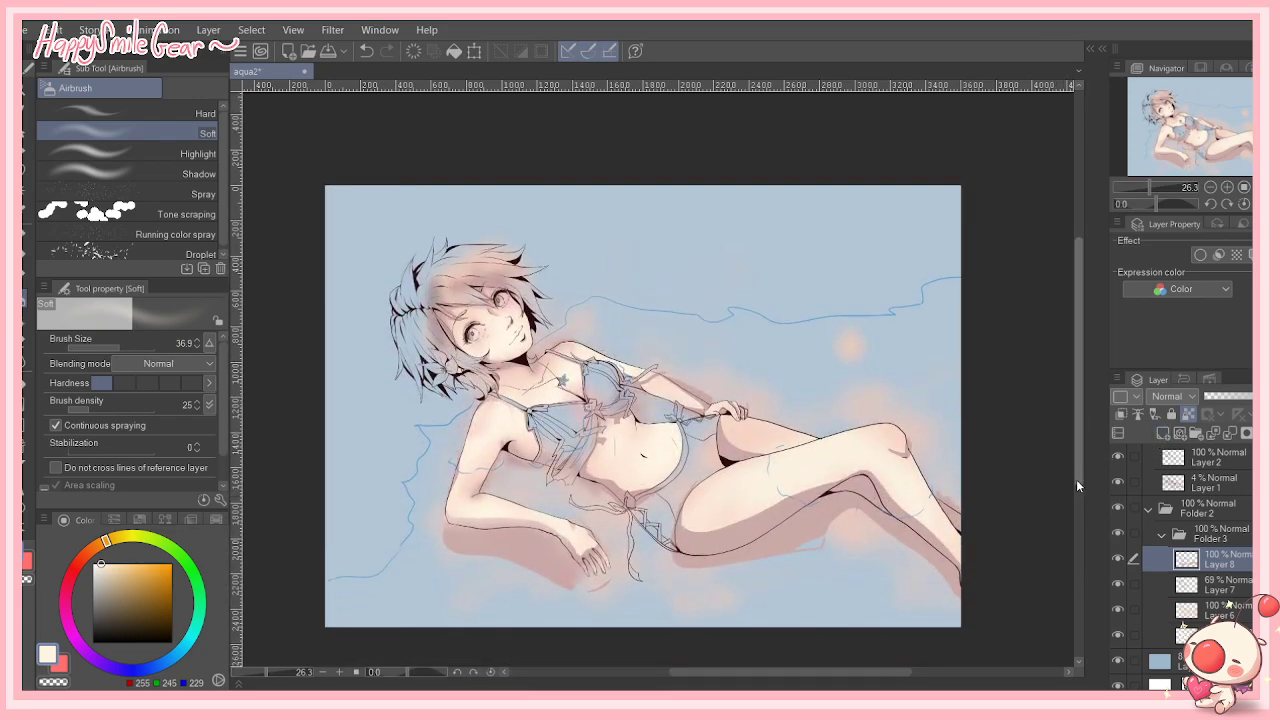
pyautogui.scroll(-1, 1076, 478)
pyautogui.moveTo(108, 600); pyautogui.dragTo(86, 656)
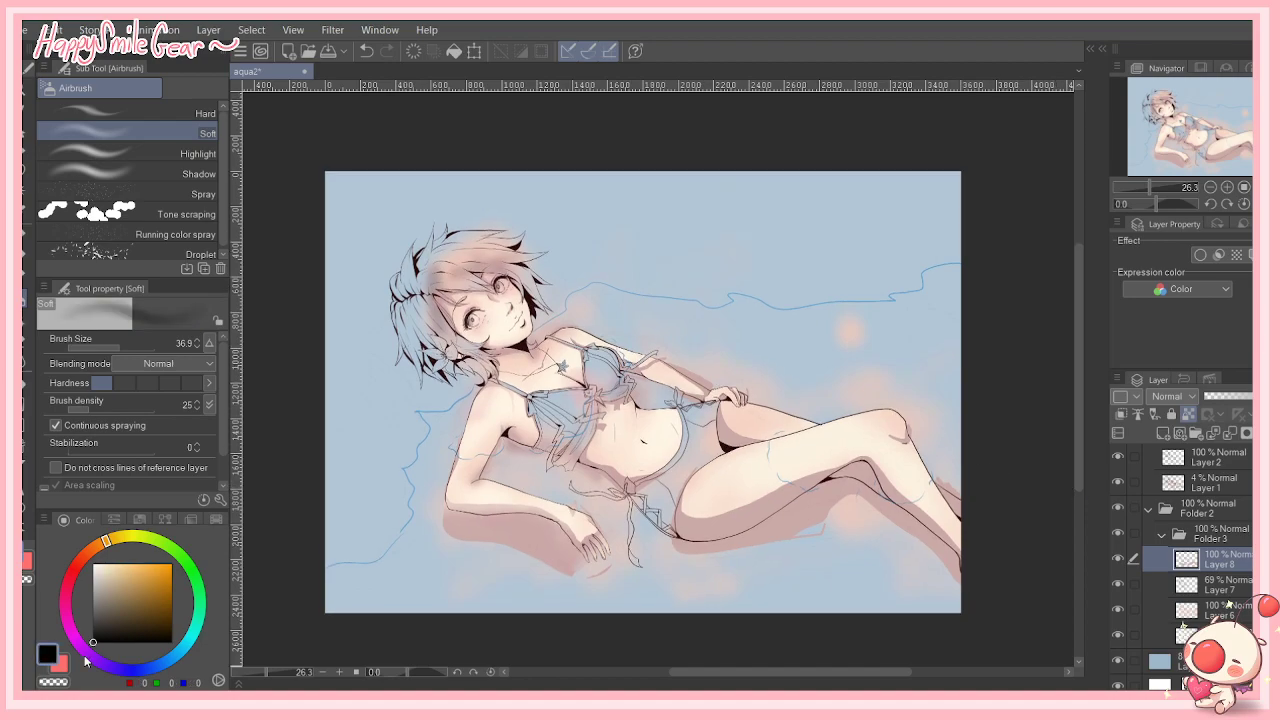
pyautogui.click(25, 240)
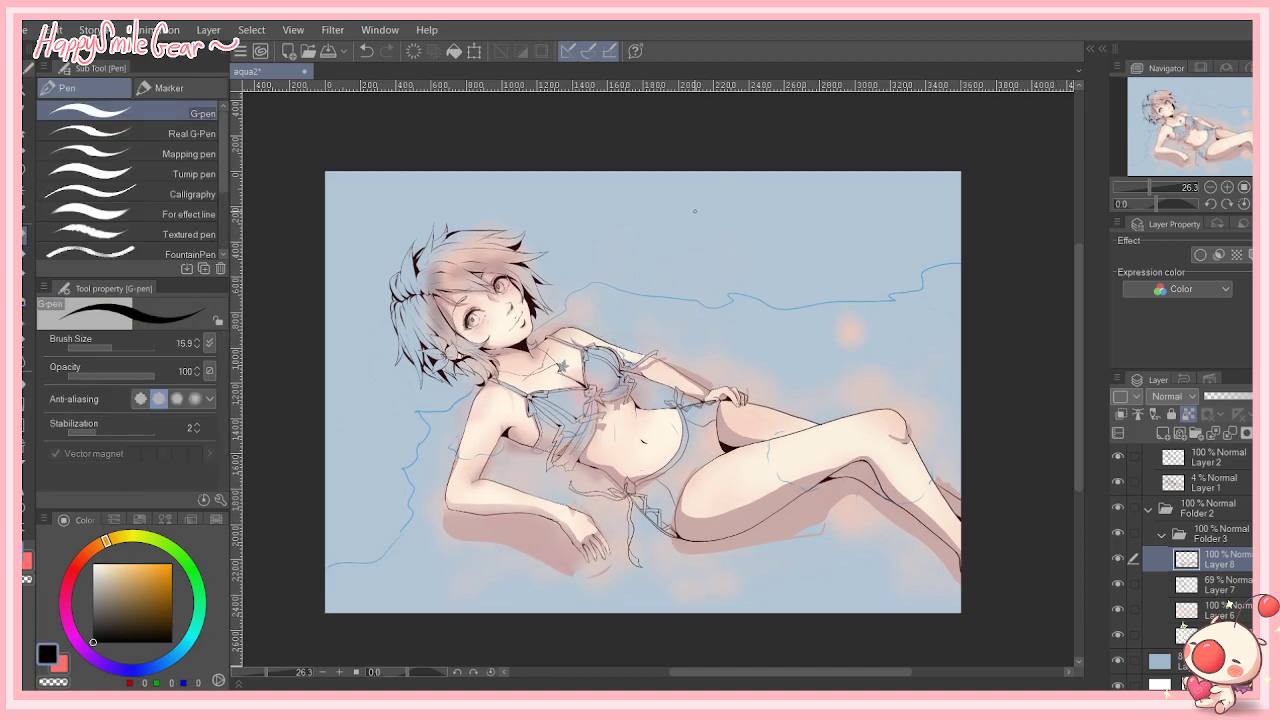
pyautogui.scroll(2, 1200, 545)
pyautogui.click(1238, 462)
pyautogui.click(1162, 433)
# Step: Doodle an angry frowning face on the empty background above the legs and handwrite "ugh" beside it
pyautogui.moveTo(700, 204)
pyautogui.mouseDown()
pyautogui.moveTo(722, 225)
pyautogui.moveTo(771, 196)
pyautogui.mouseUp()
pyautogui.moveTo(709, 236)
pyautogui.mouseDown()
pyautogui.moveTo(709, 250)
pyautogui.moveTo(739, 252)
pyautogui.moveTo(746, 284)
pyautogui.mouseUp()
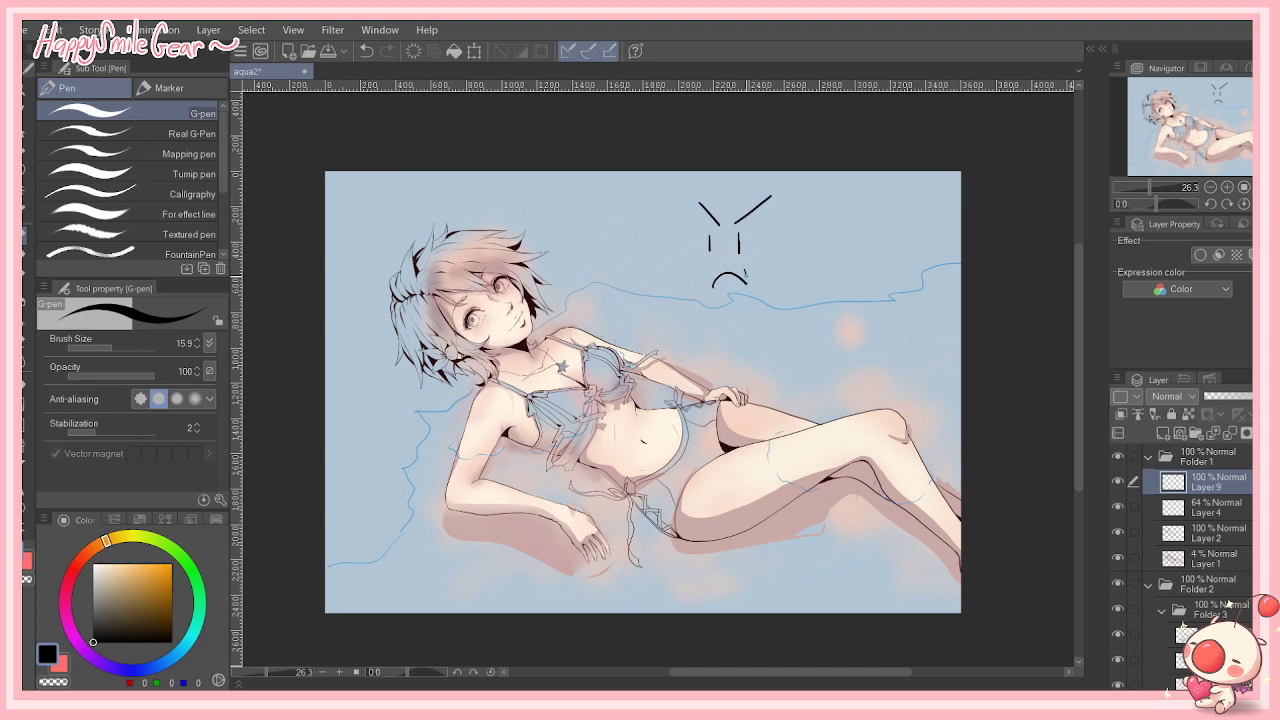
pyautogui.moveTo(745, 274); pyautogui.dragTo(748, 295)
pyautogui.moveTo(567, 199)
pyautogui.mouseDown()
pyautogui.moveTo(580, 227)
pyautogui.moveTo(594, 227)
pyautogui.moveTo(605, 200)
pyautogui.moveTo(591, 258)
pyautogui.mouseUp()
pyautogui.moveTo(620, 194); pyautogui.dragTo(641, 232)
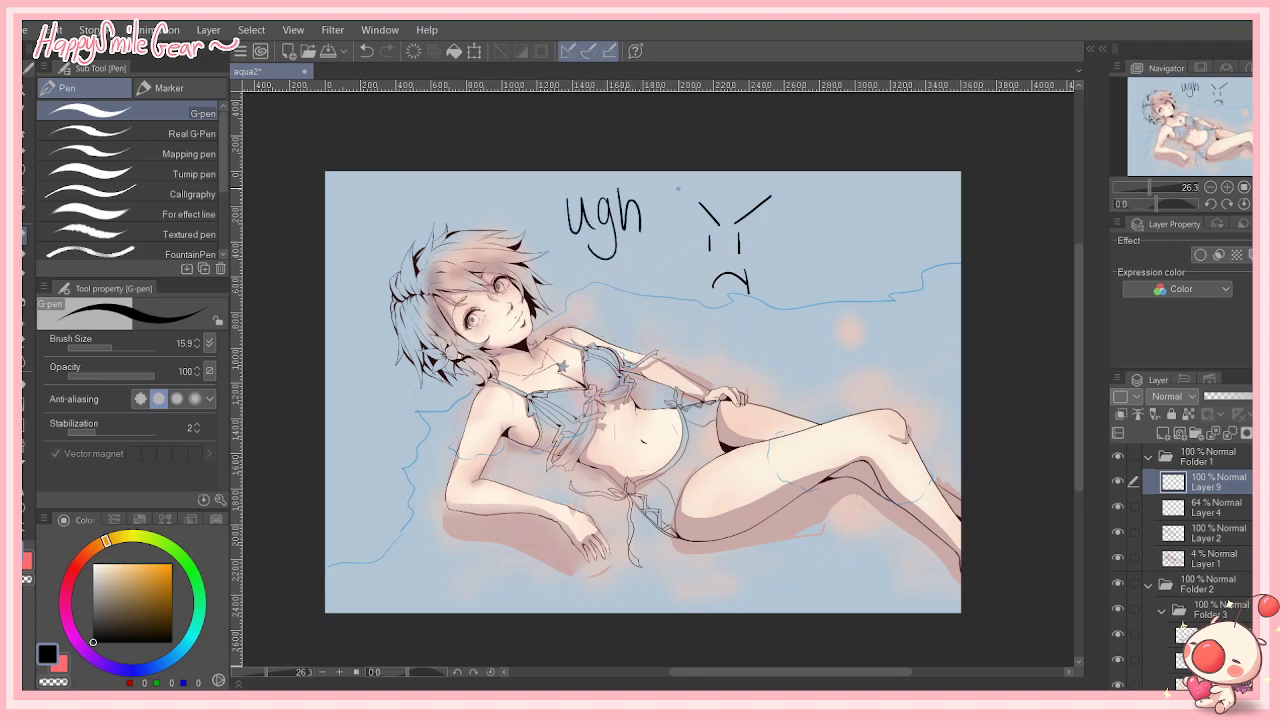